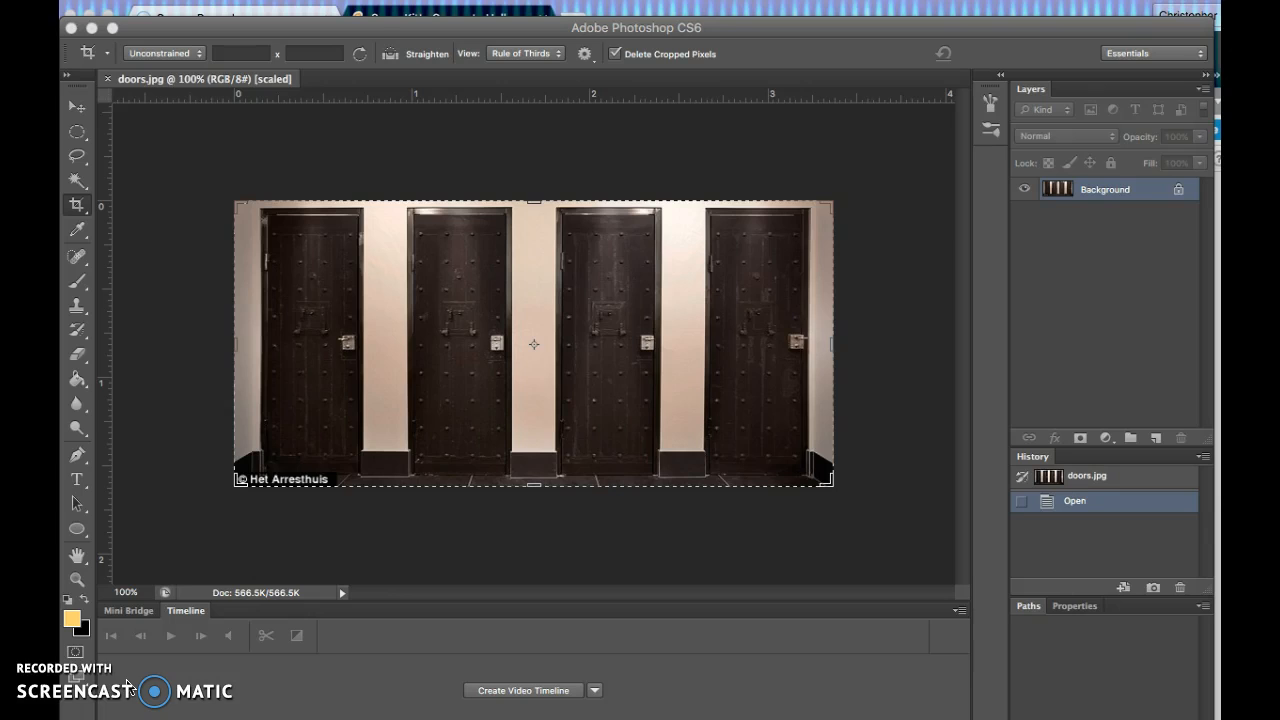
left_click(147, 556)
left_click(160, 558)
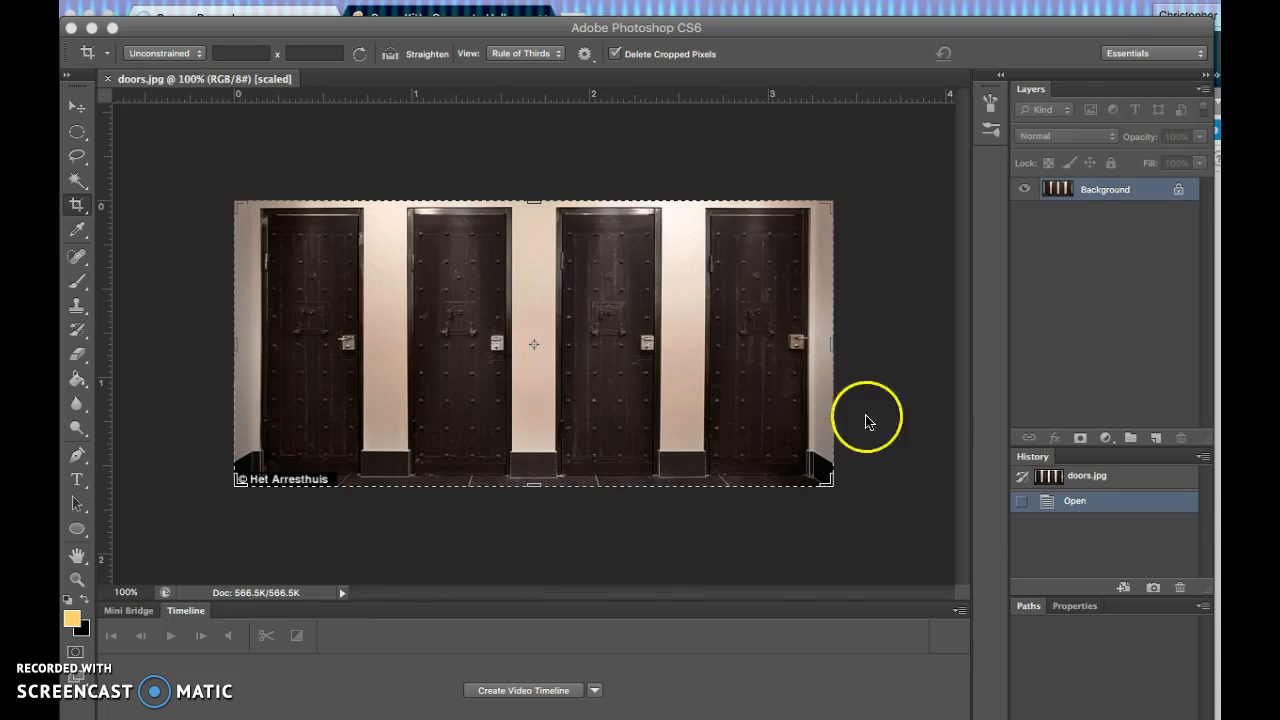
left_click(149, 28)
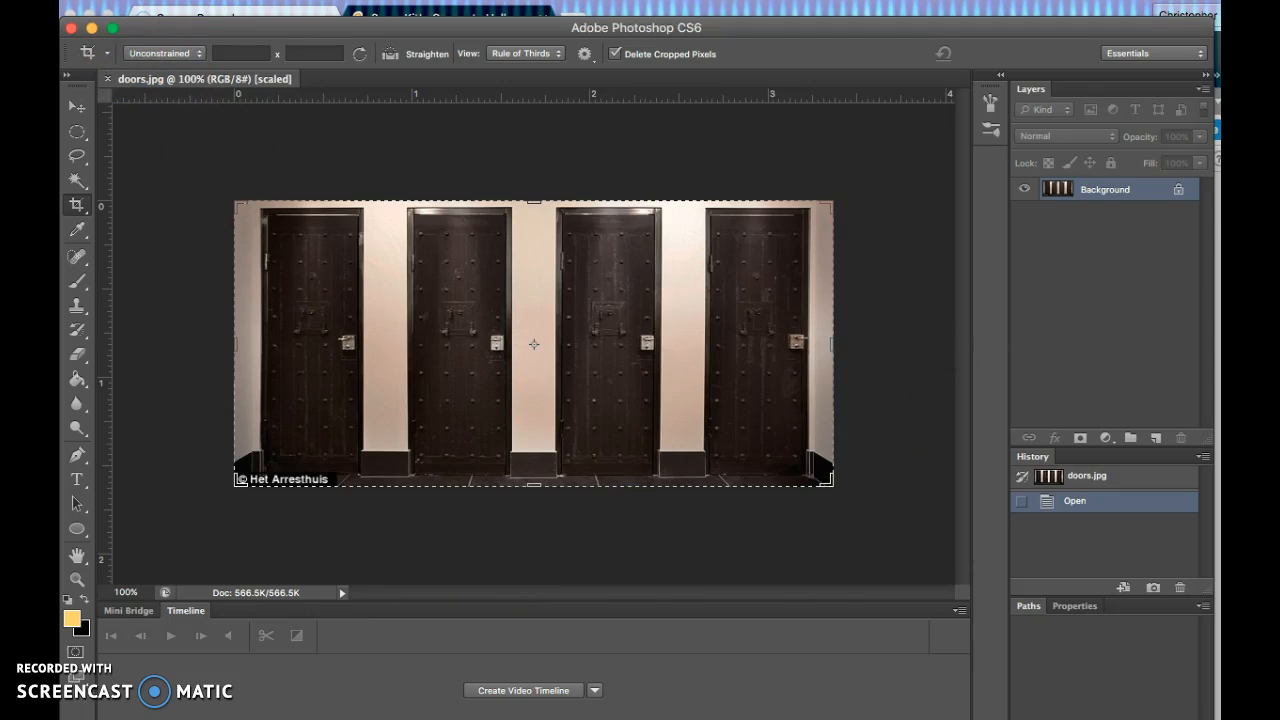
left_click(200, 0)
left_click(208, 30)
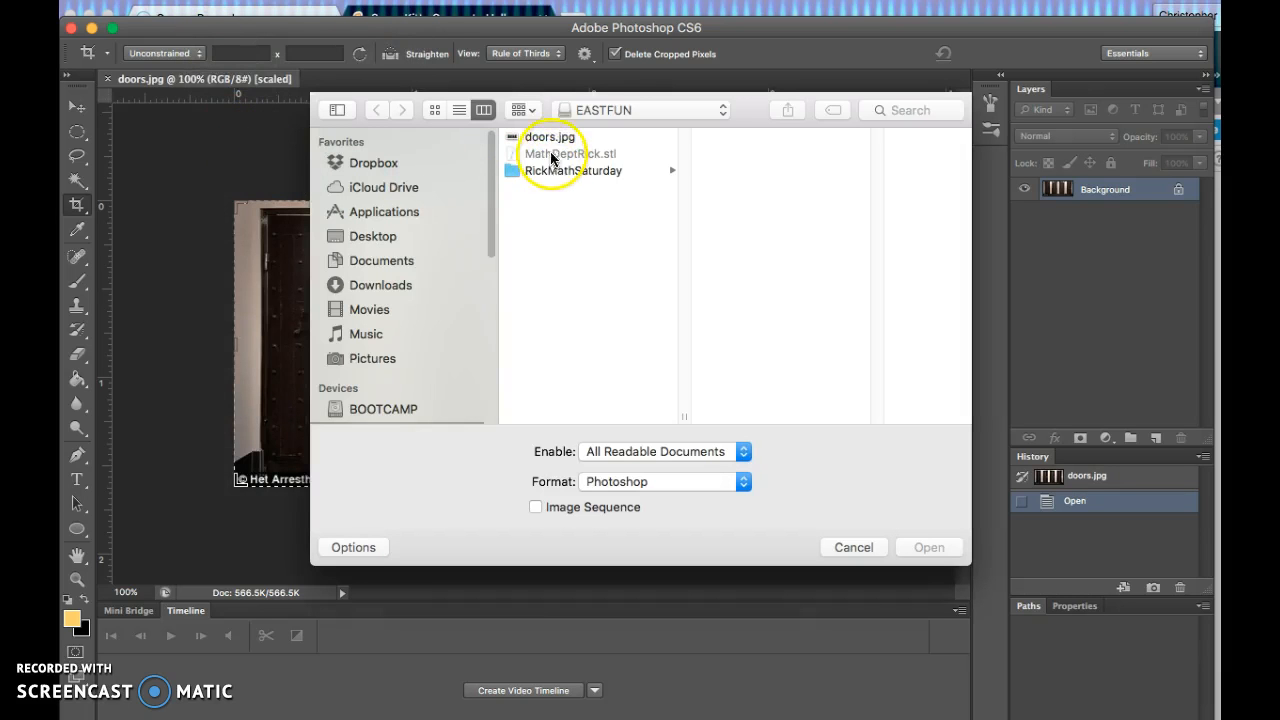
left_click(548, 141)
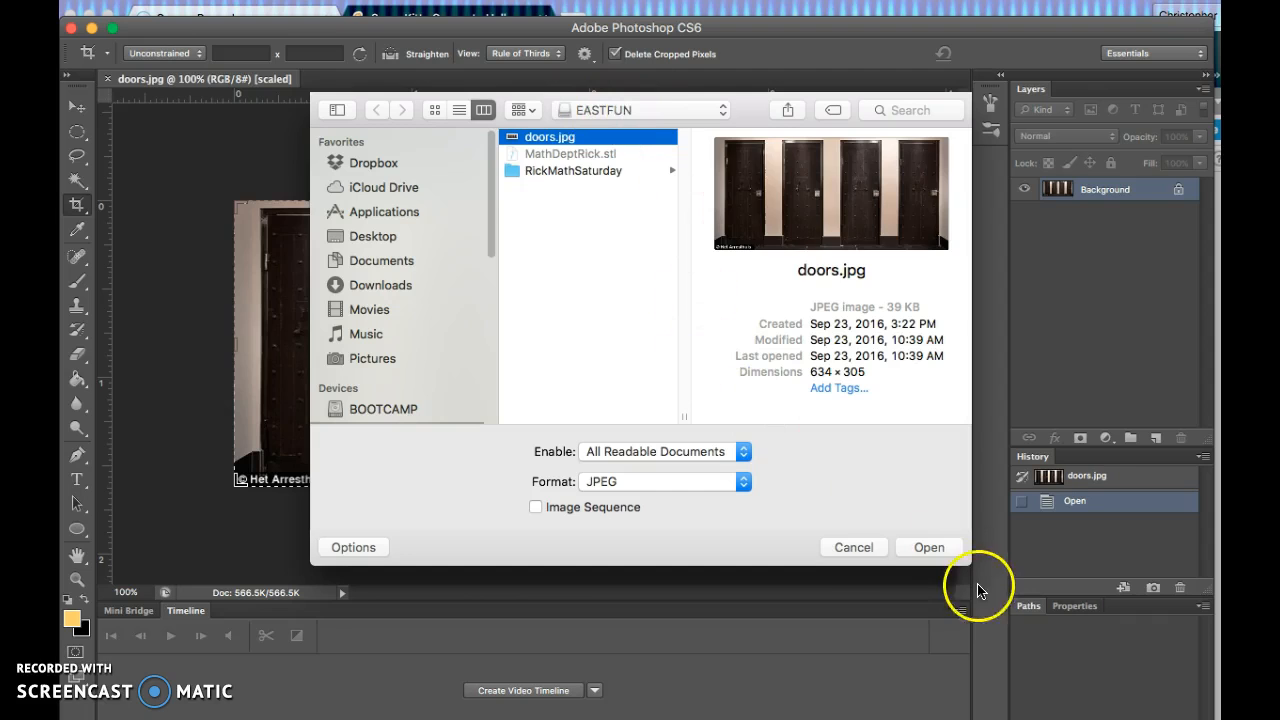
left_click(852, 549)
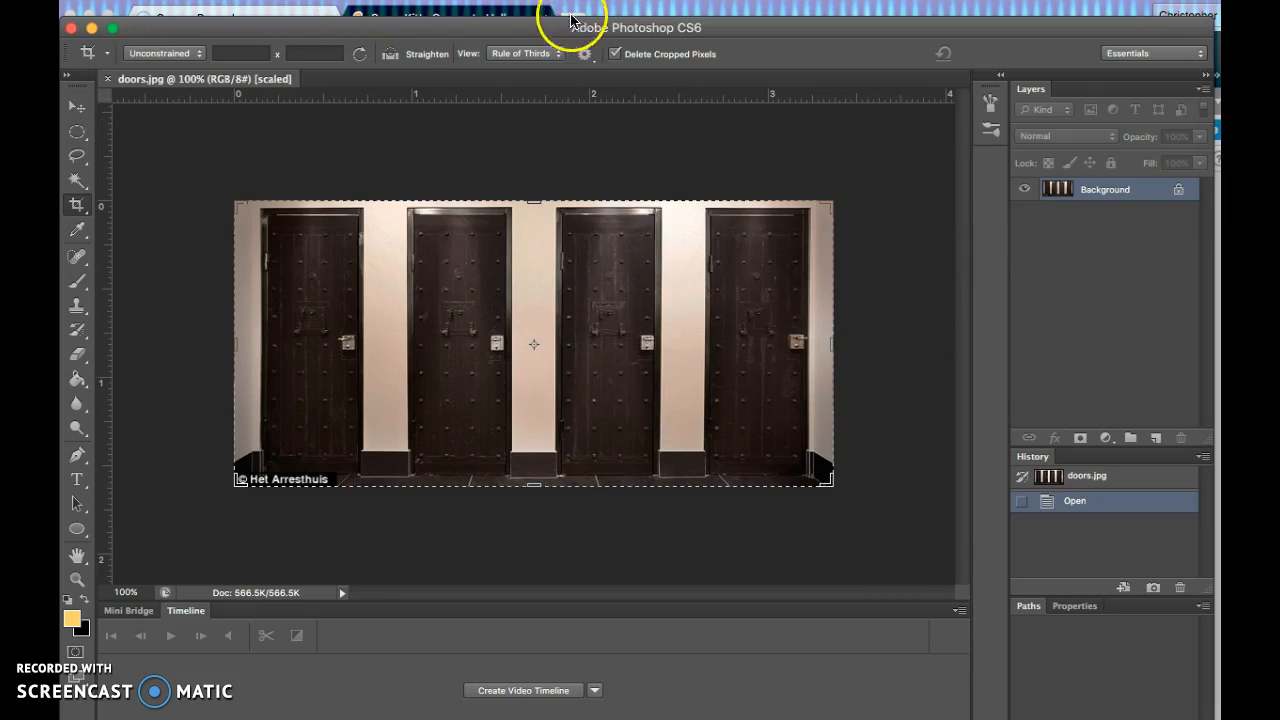
Step: Save the doors image as doors.psd in Photoshop format on the EASTFUN drive
left_click(205, 0)
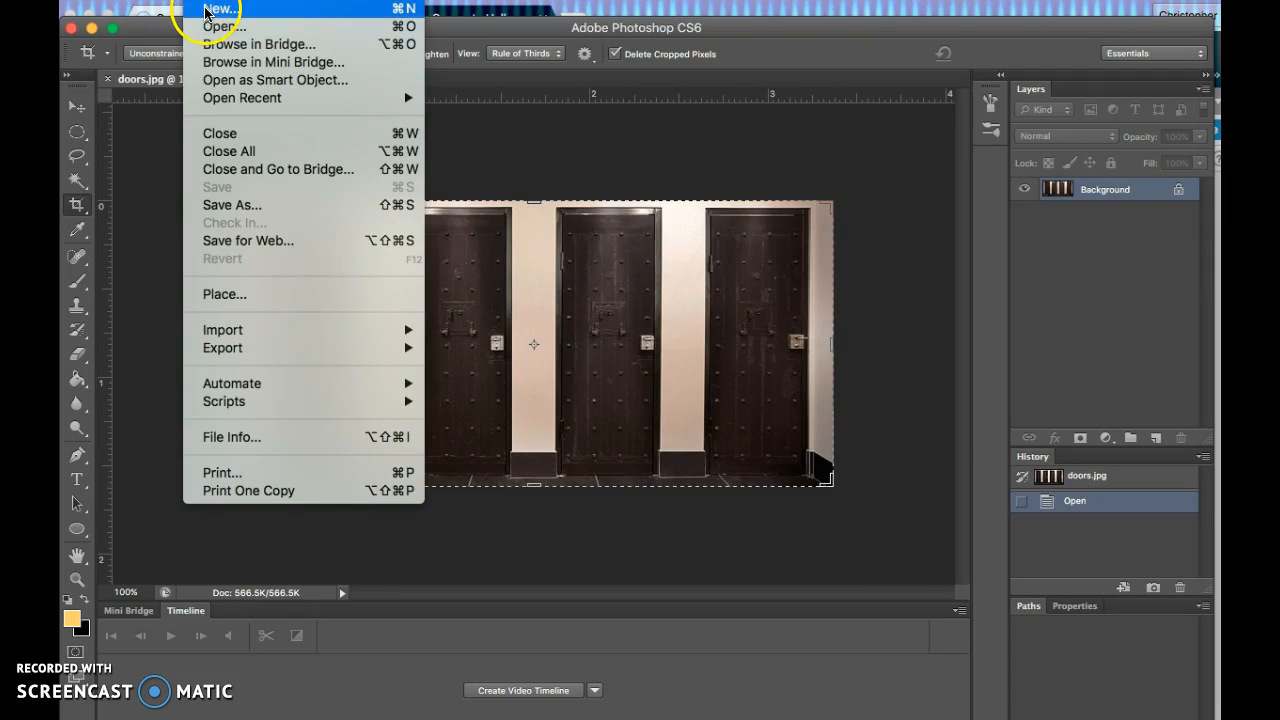
left_click(230, 206)
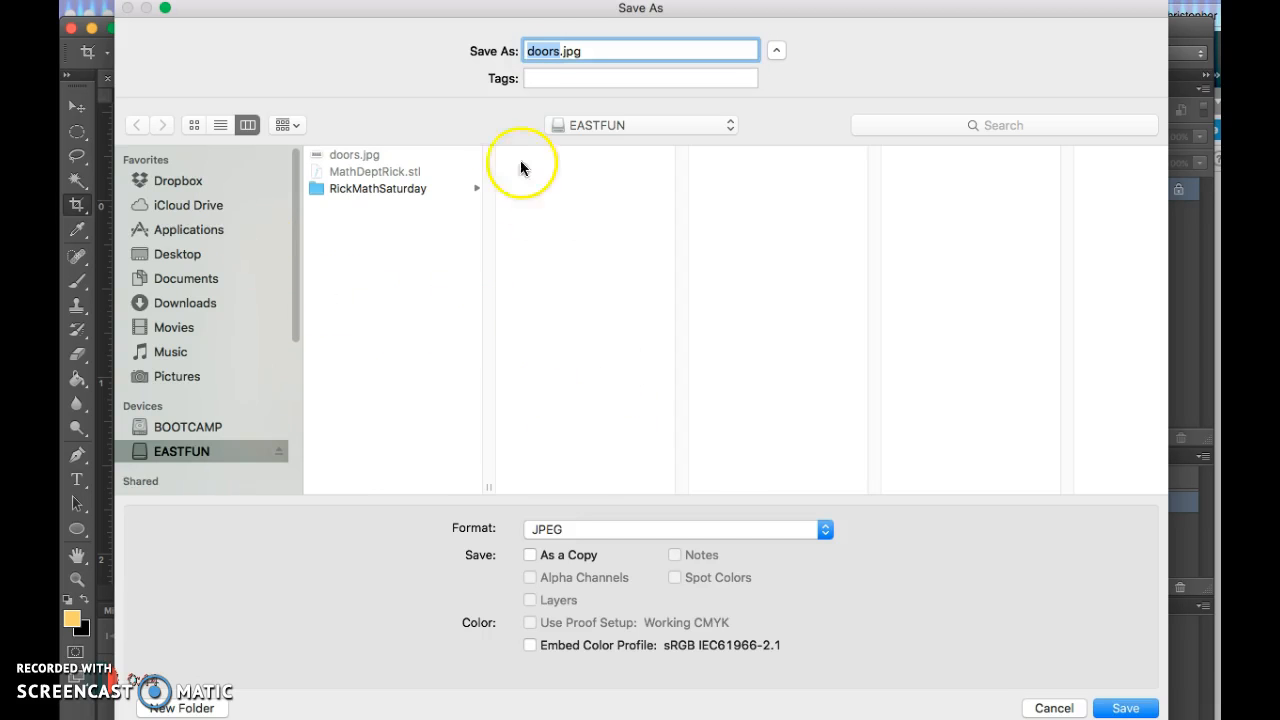
left_click(826, 530)
left_click(760, 428)
left_click(1125, 708)
left_click(1130, 710)
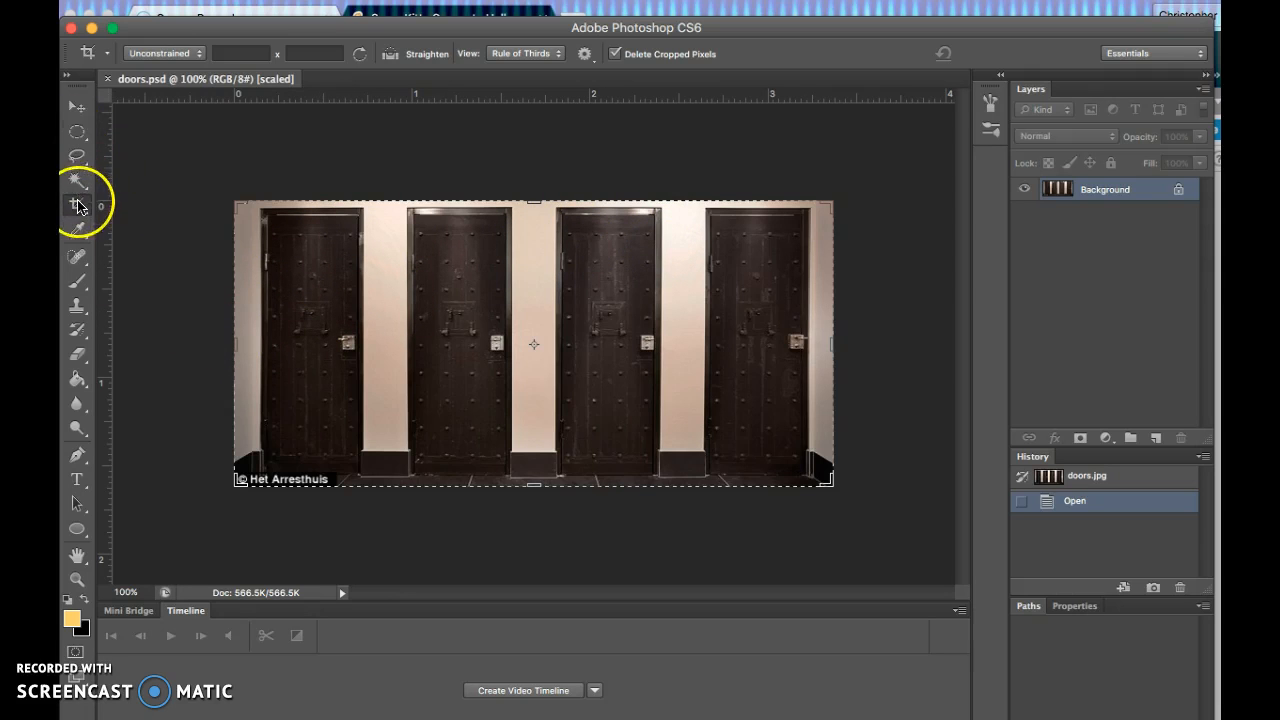
Step: Select the third door from the left with a rectangular marquee of about 0.53 by 1.49 in and copy it
left_click(81, 136)
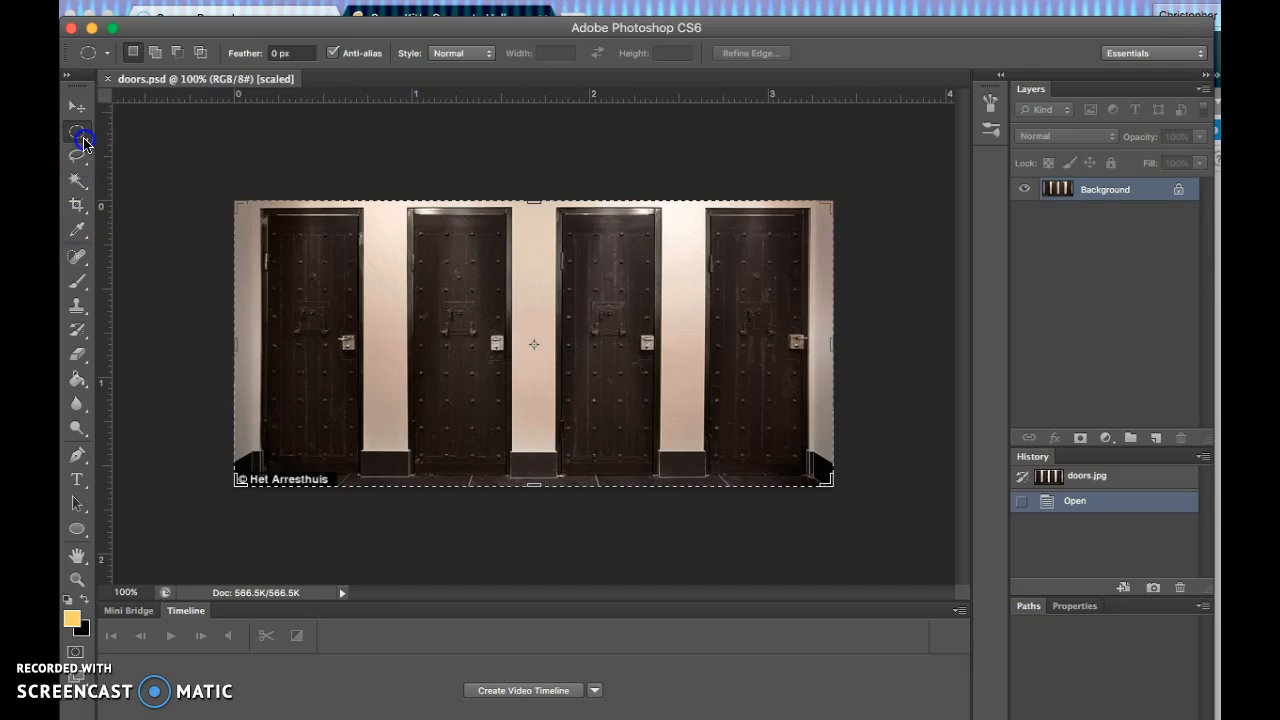
left_click(130, 127)
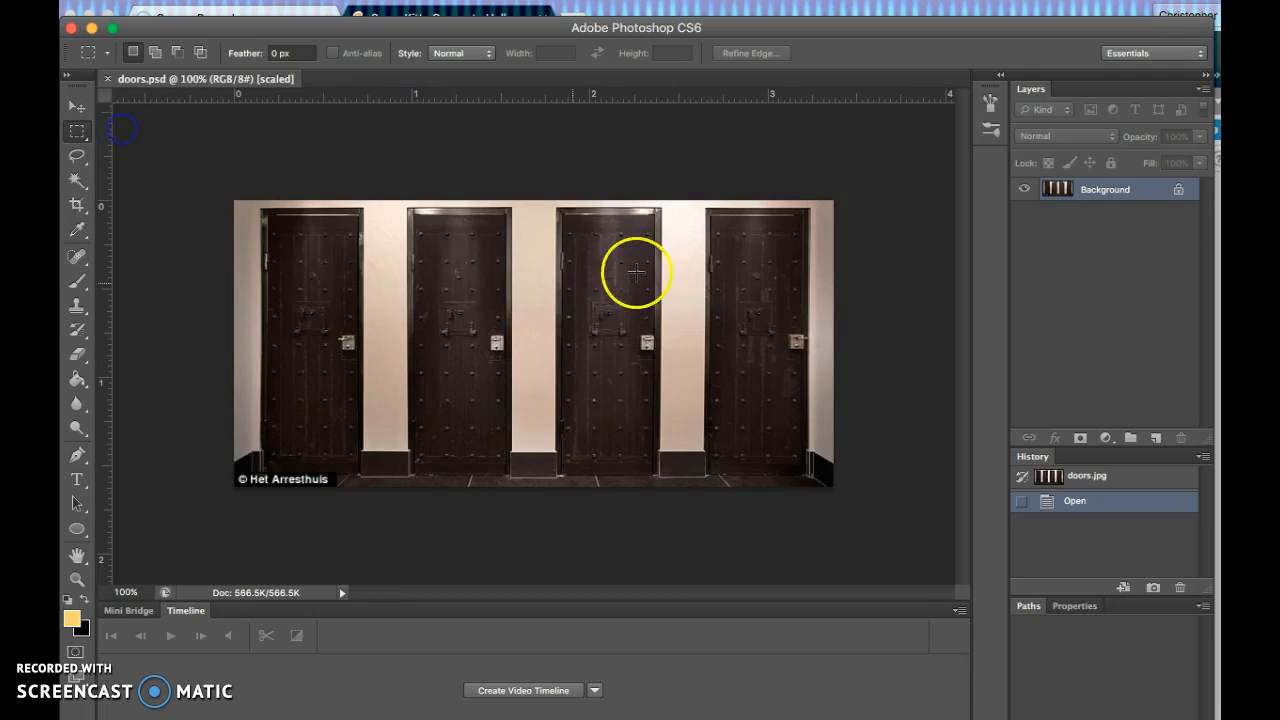
left_click(86, 141)
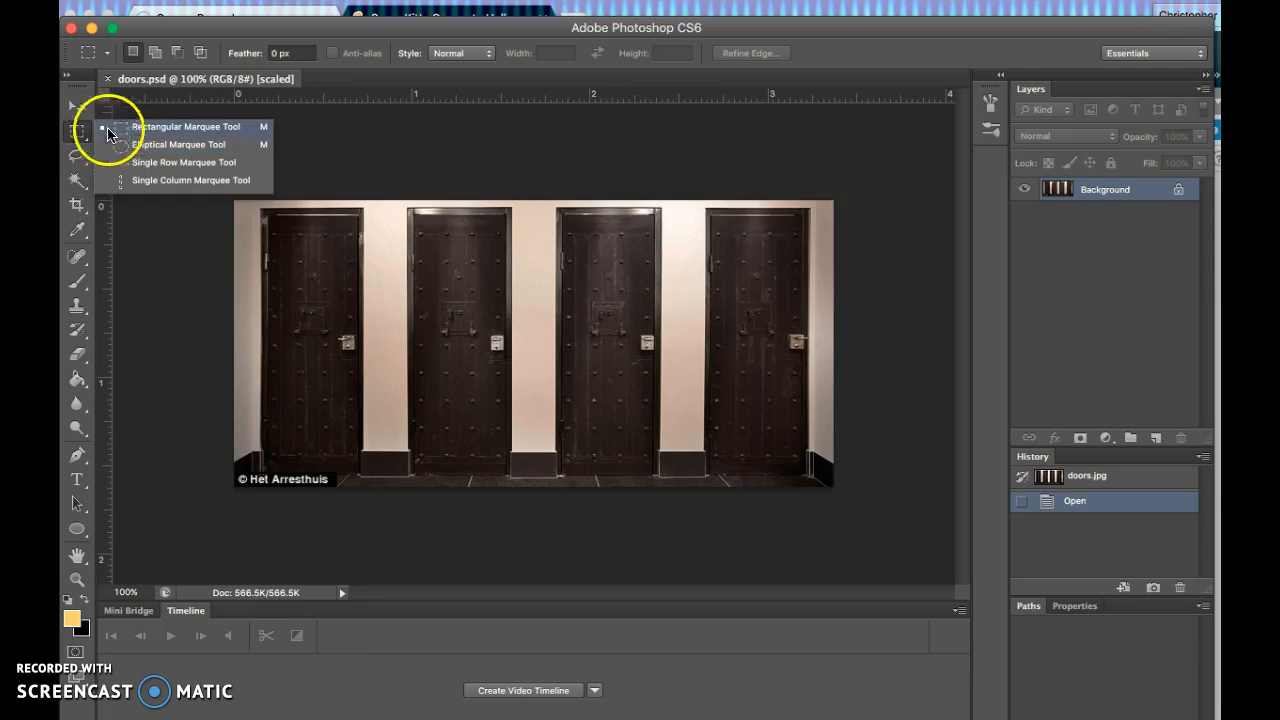
left_click(165, 126)
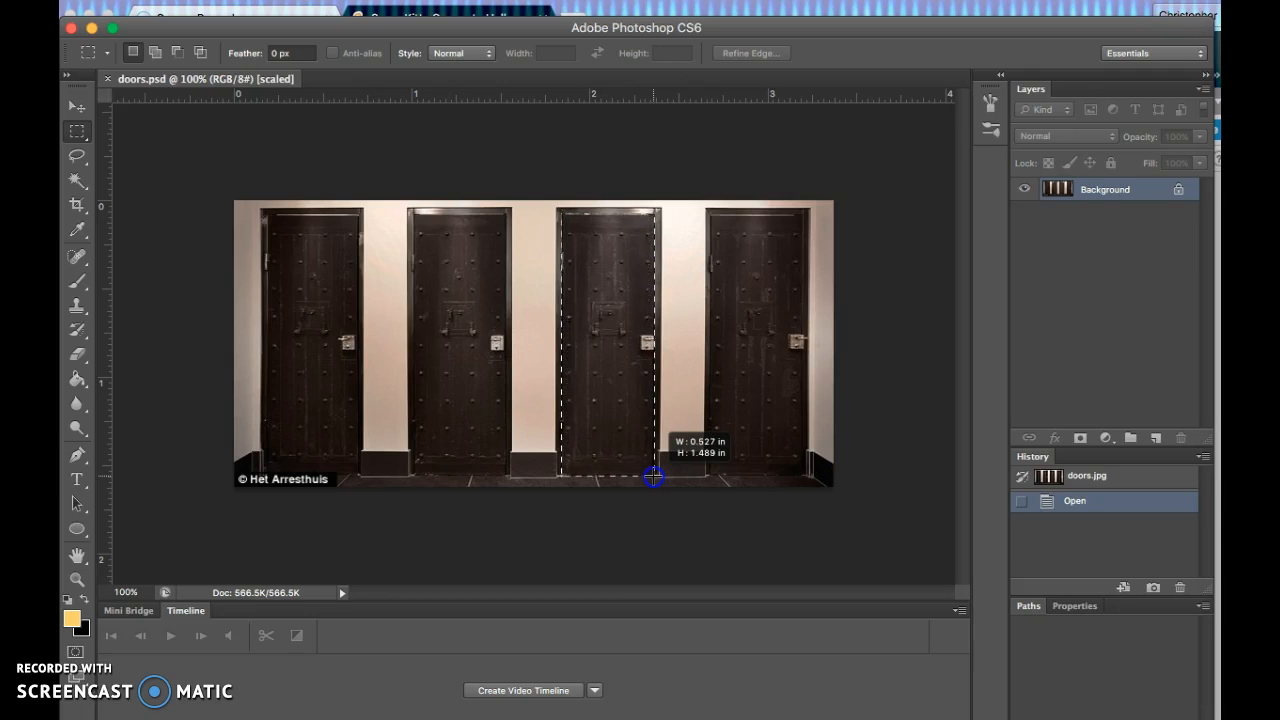
left_click_drag(653, 477, 653, 477)
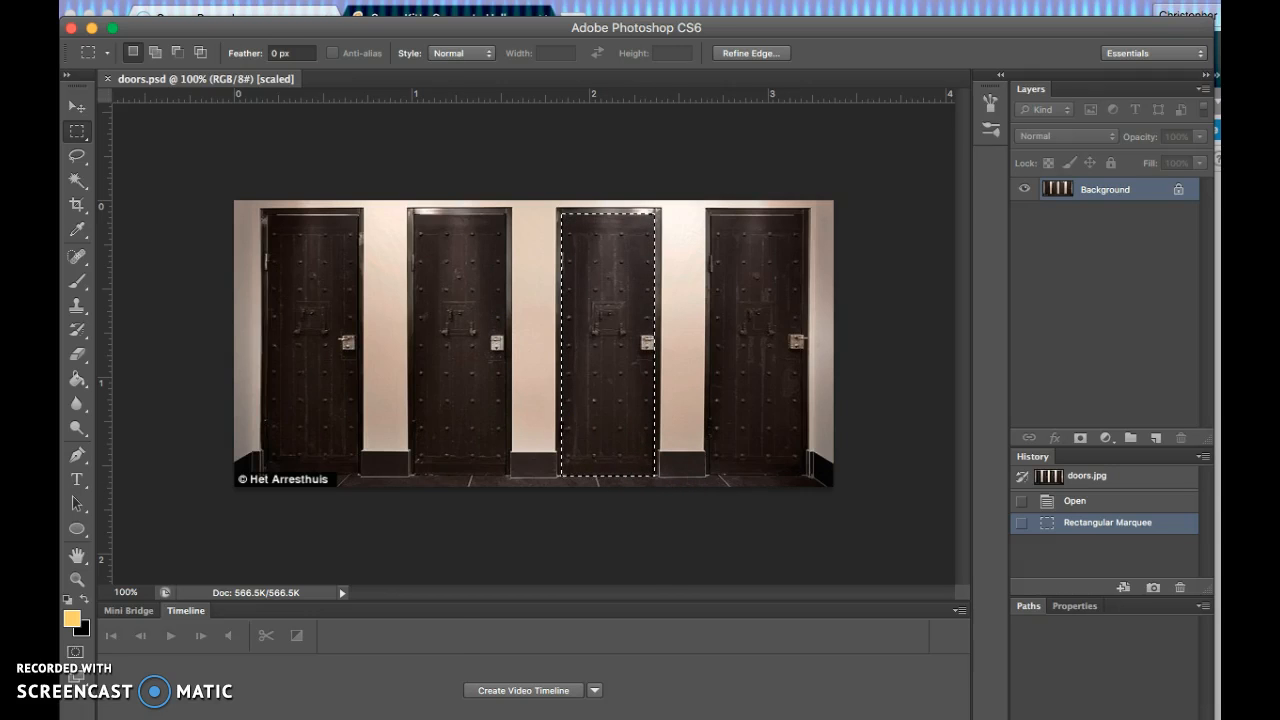
left_click(235, 2)
left_click(274, 130)
Step: Create a new transparent document named TheDoor from the Clipboard preset, 99 by 280 pixels, and paste the copied door into it
left_click(207, 2)
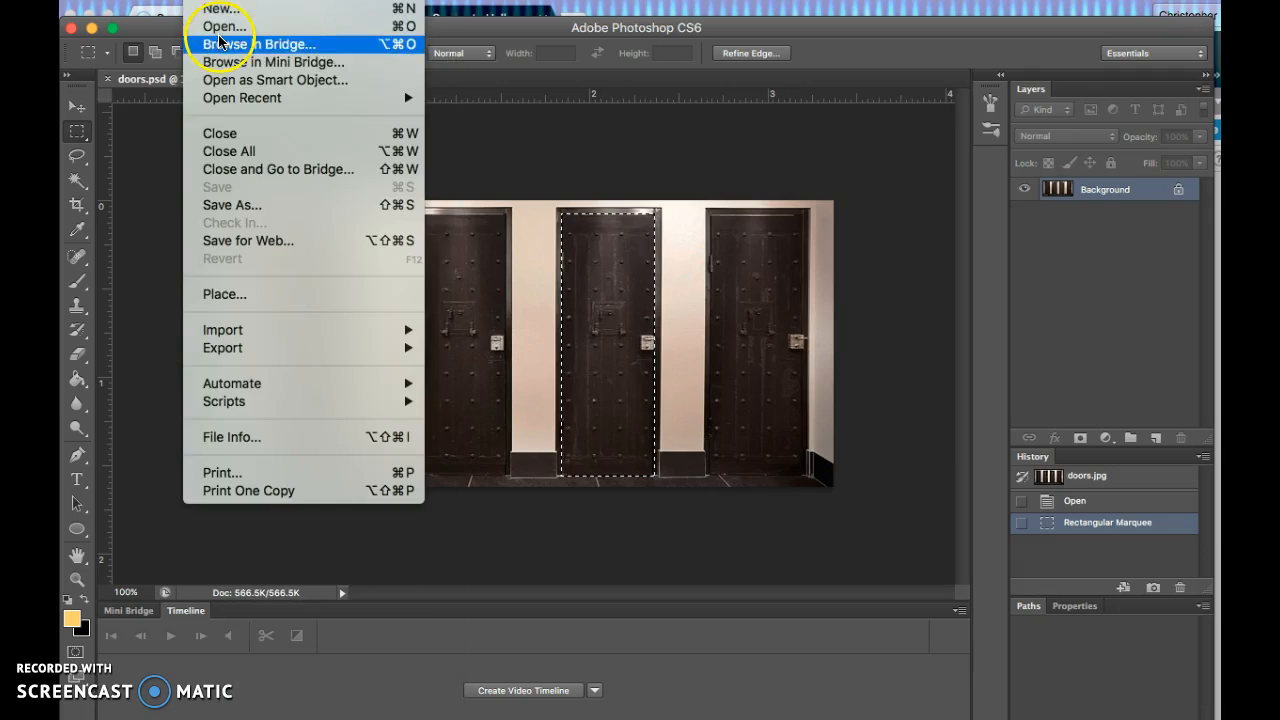
left_click(220, 16)
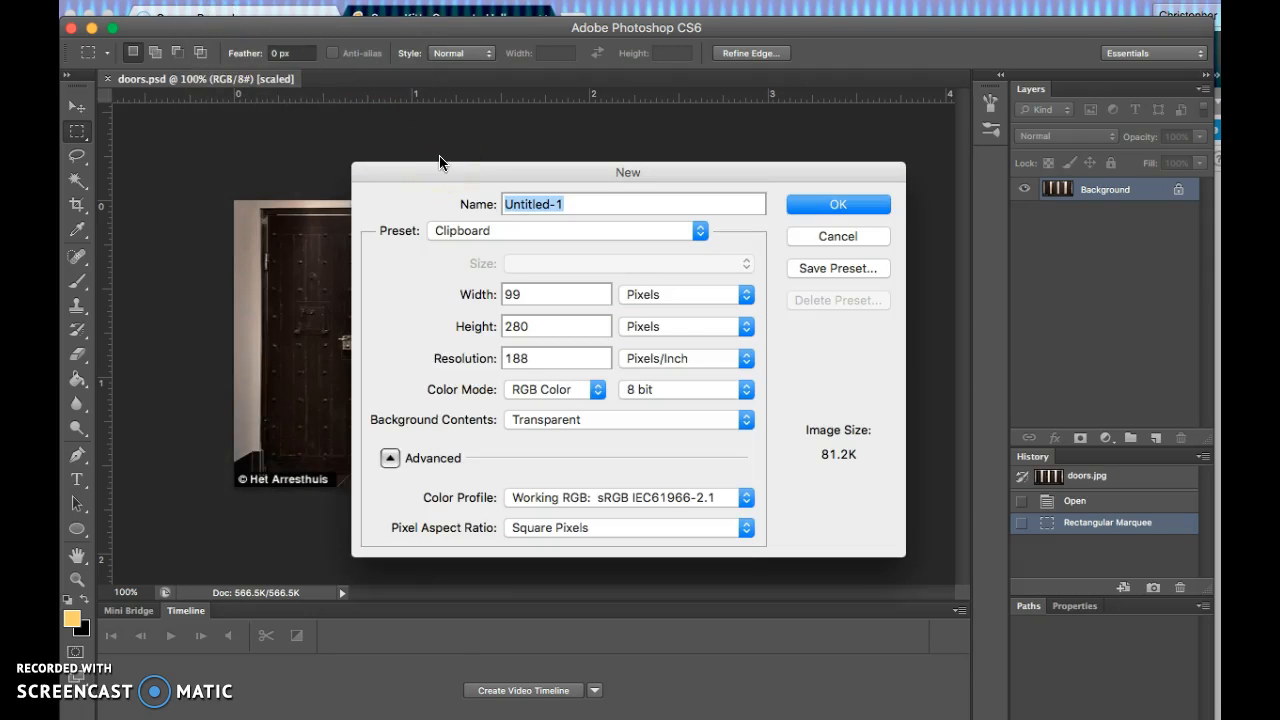
type("TheDoor")
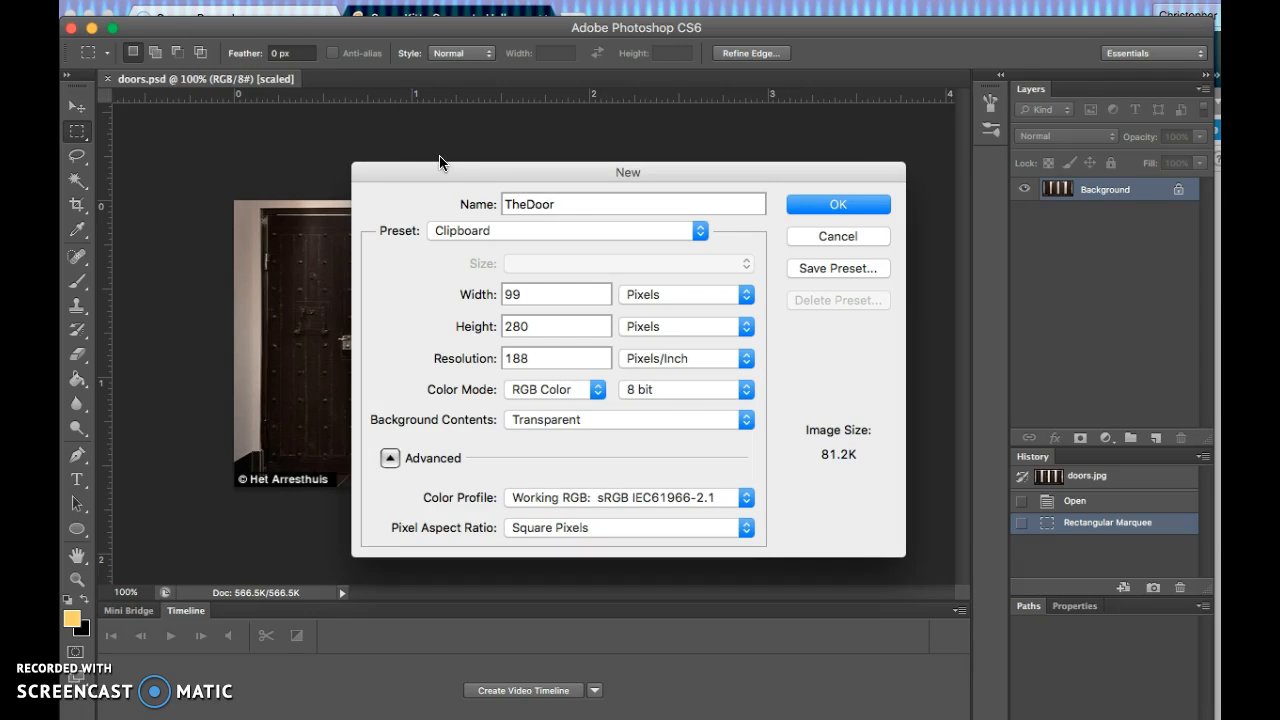
left_click(822, 204)
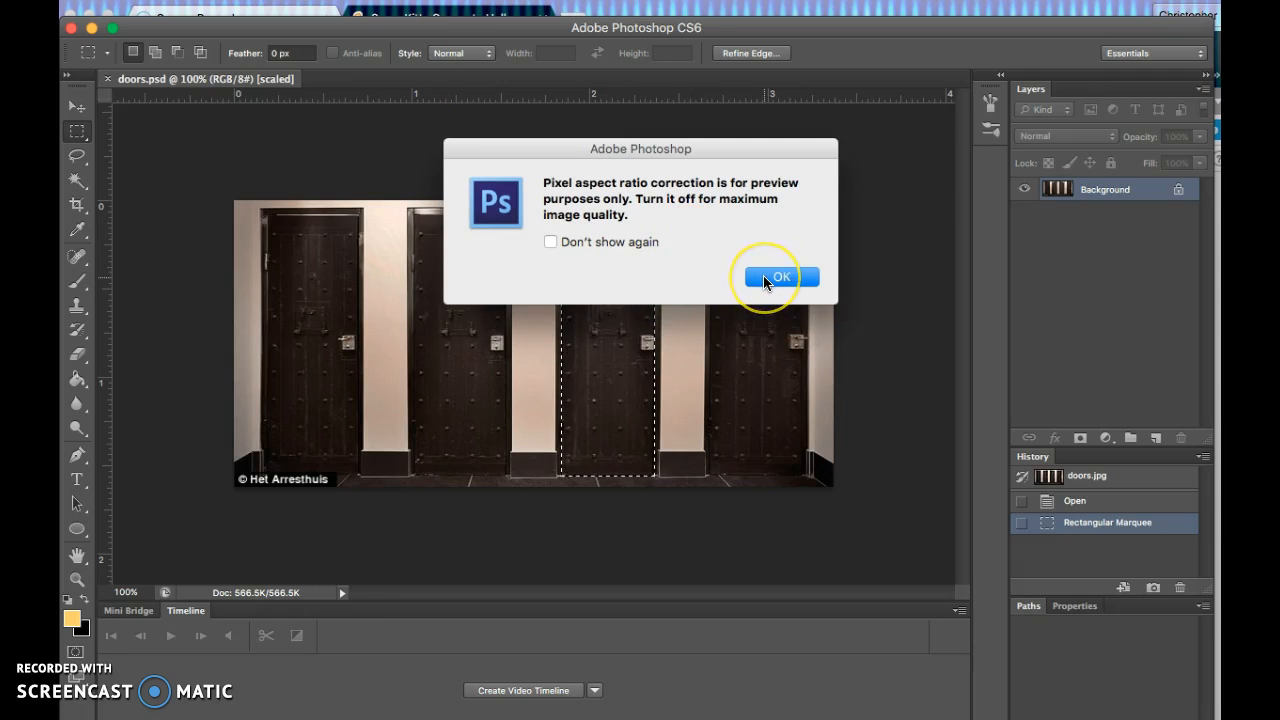
left_click(765, 278)
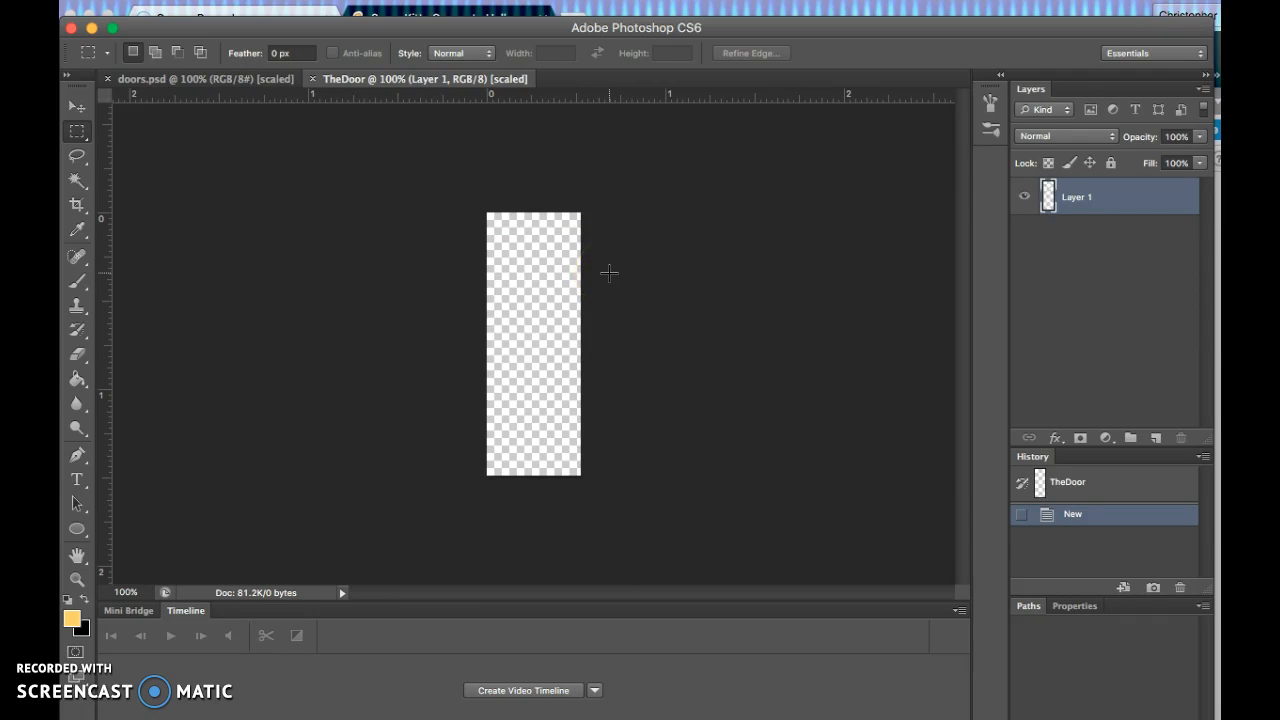
key("cmd+v")
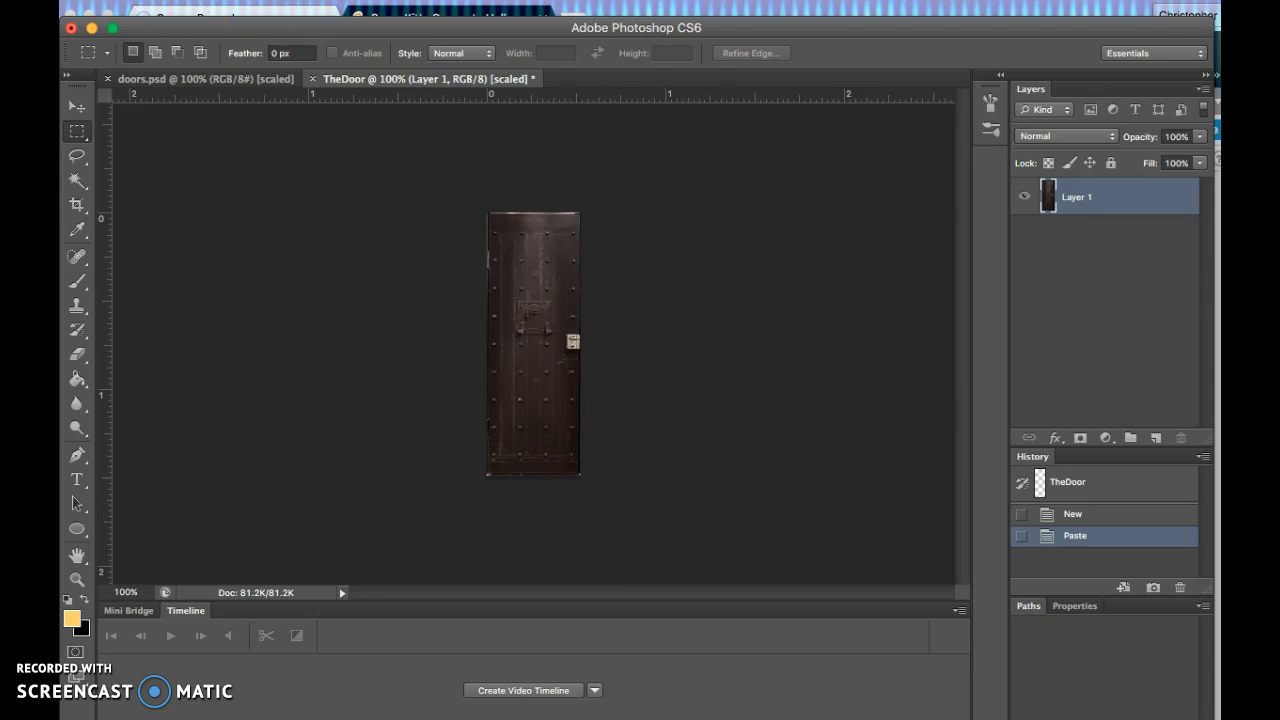
Step: Save the new document as TheDoor.psd in Photoshop format on the EASTFUN drive, keeping its layers
left_click(195, 2)
left_click(247, 208)
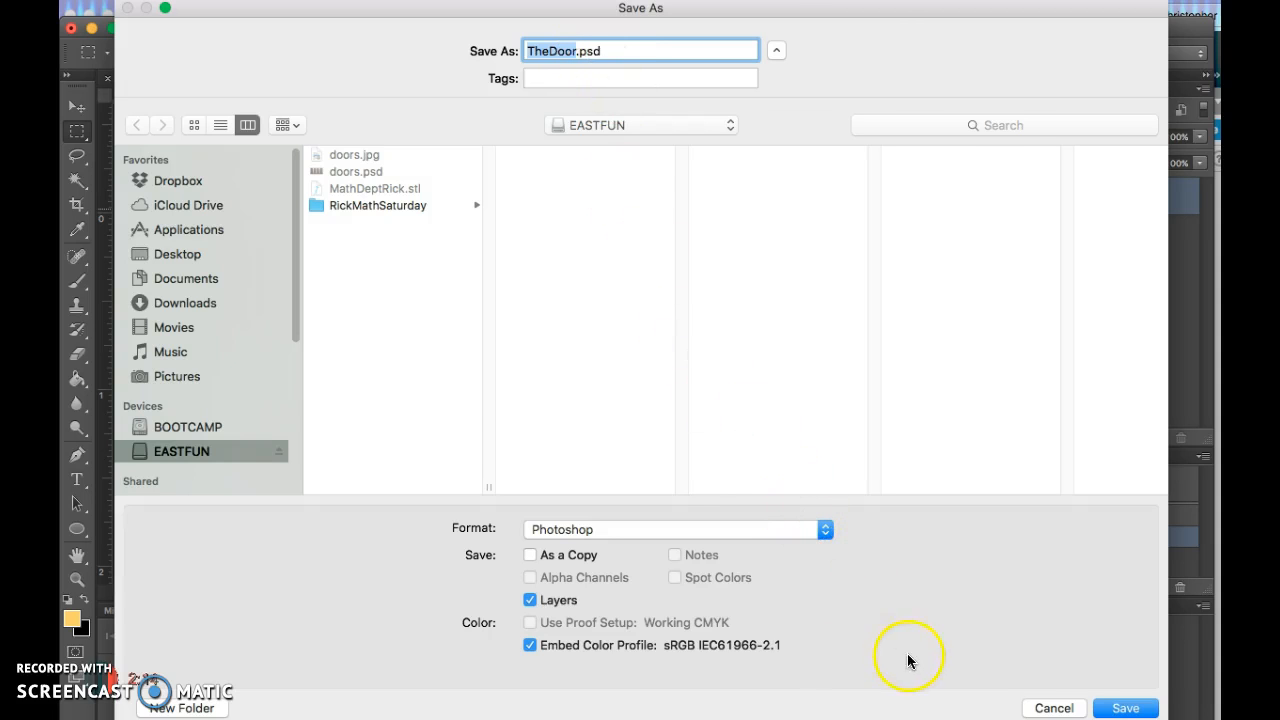
left_click(1116, 710)
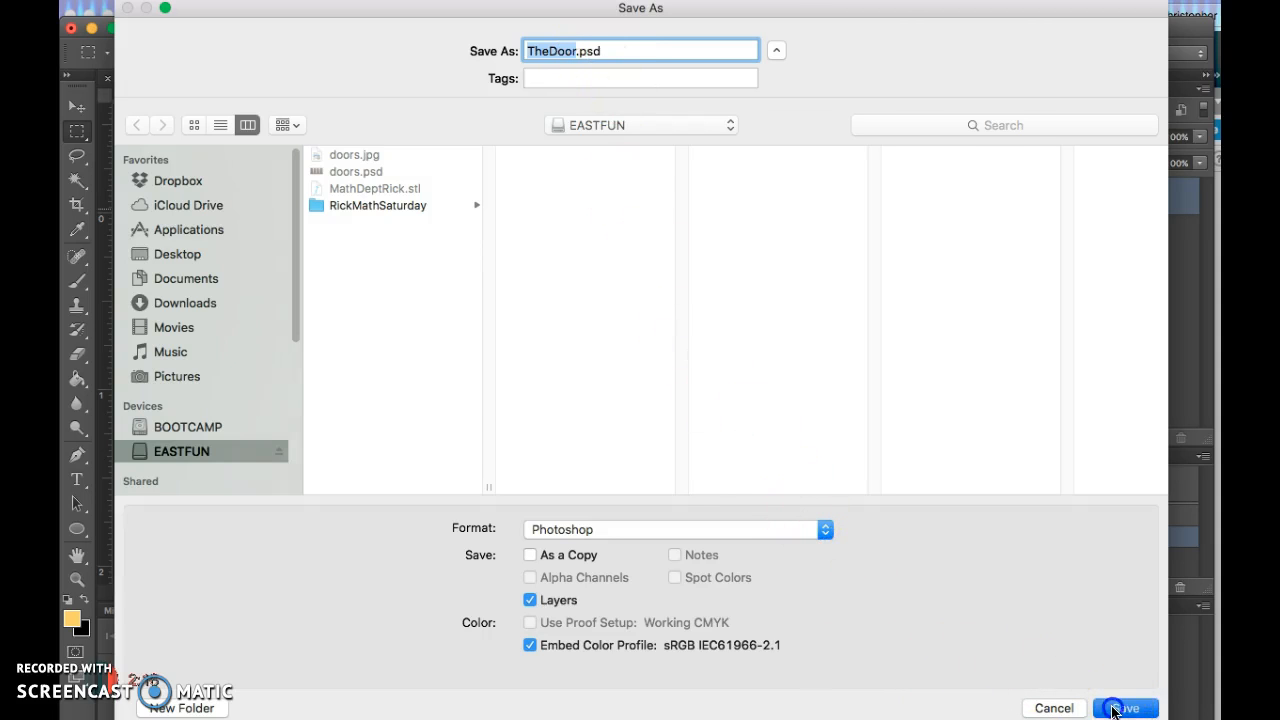
left_click(845, 285)
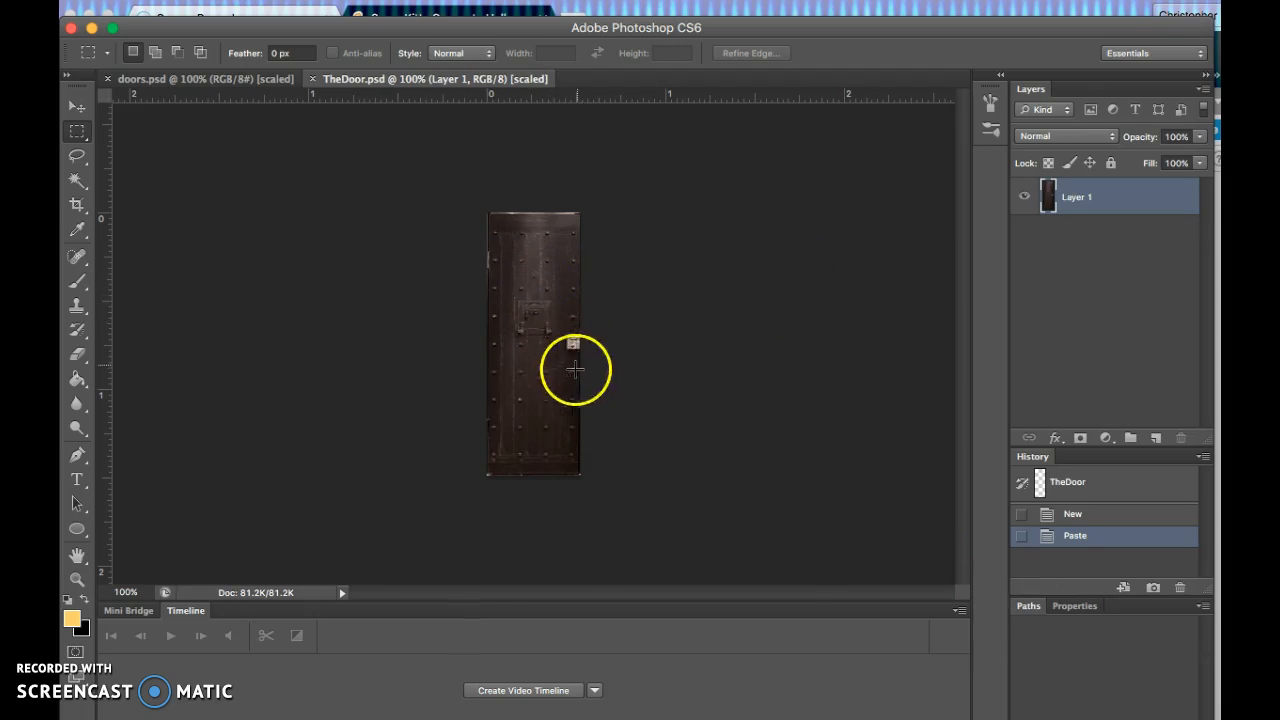
Step: Compare the doors.psd and TheDoor.psd documents by switching back and forth between them
left_click(250, 79)
left_click(344, 79)
left_click(214, 79)
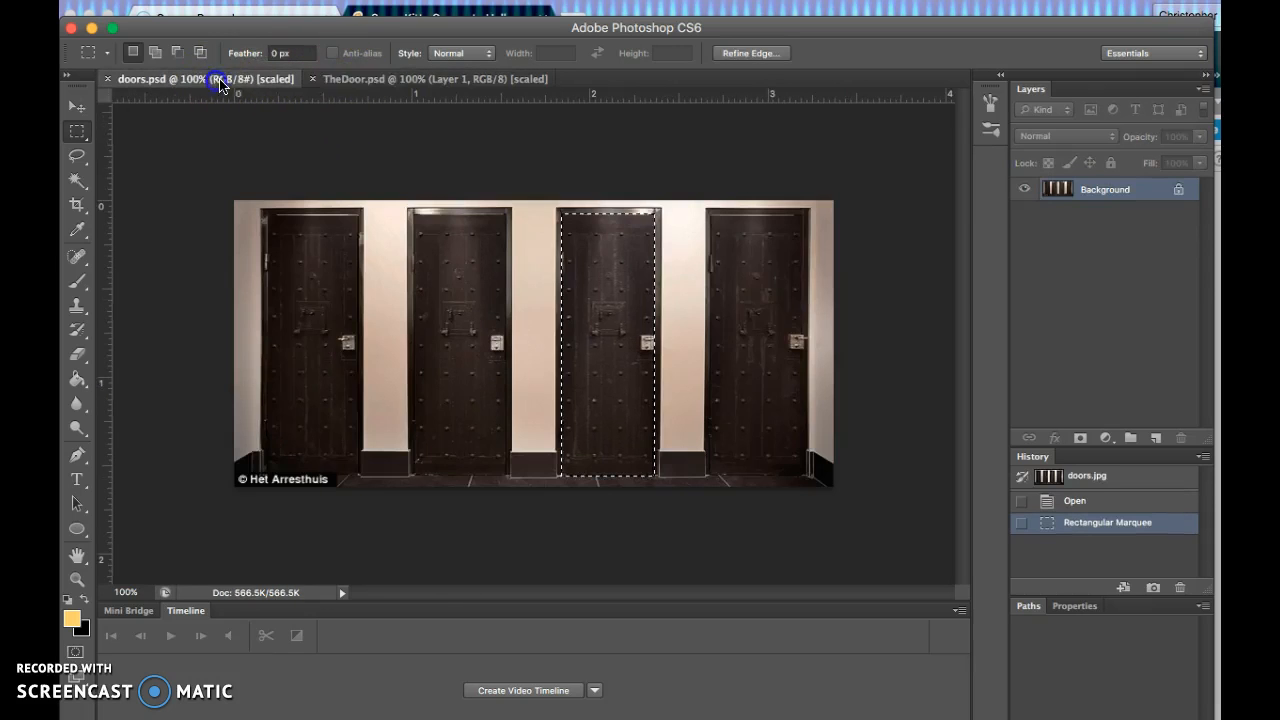
left_click(365, 79)
left_click(262, 79)
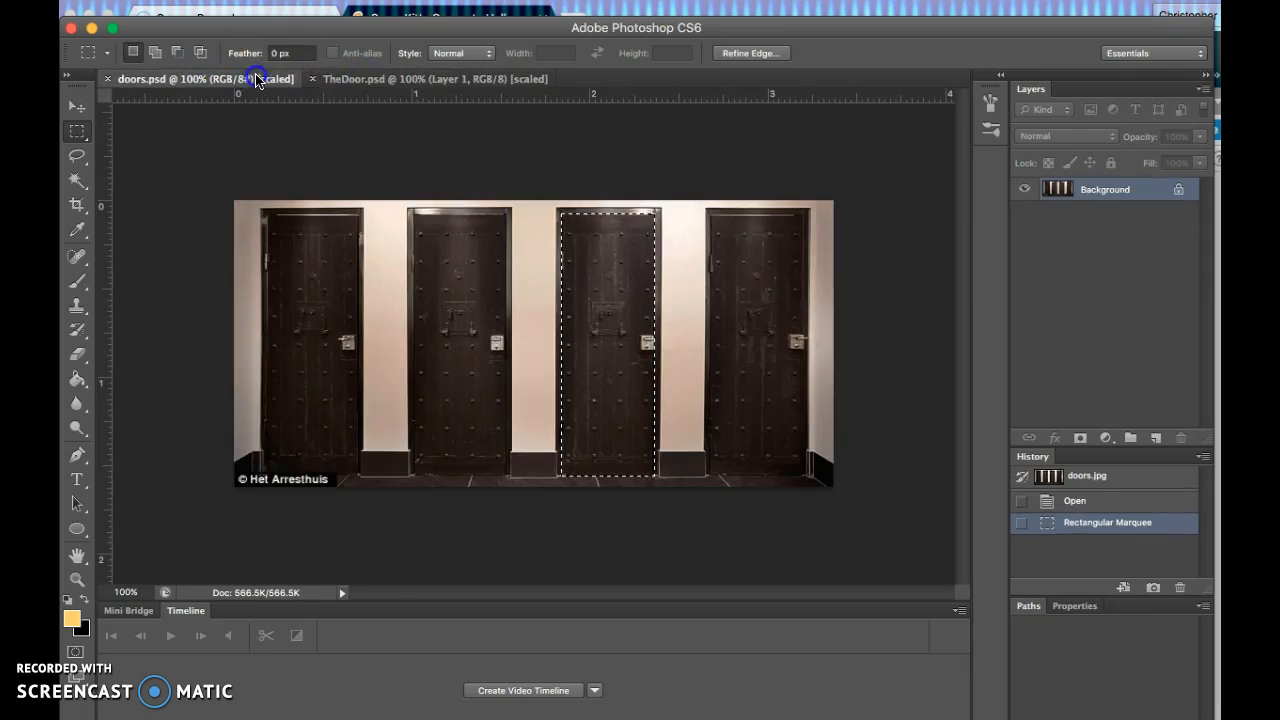
left_click(337, 80)
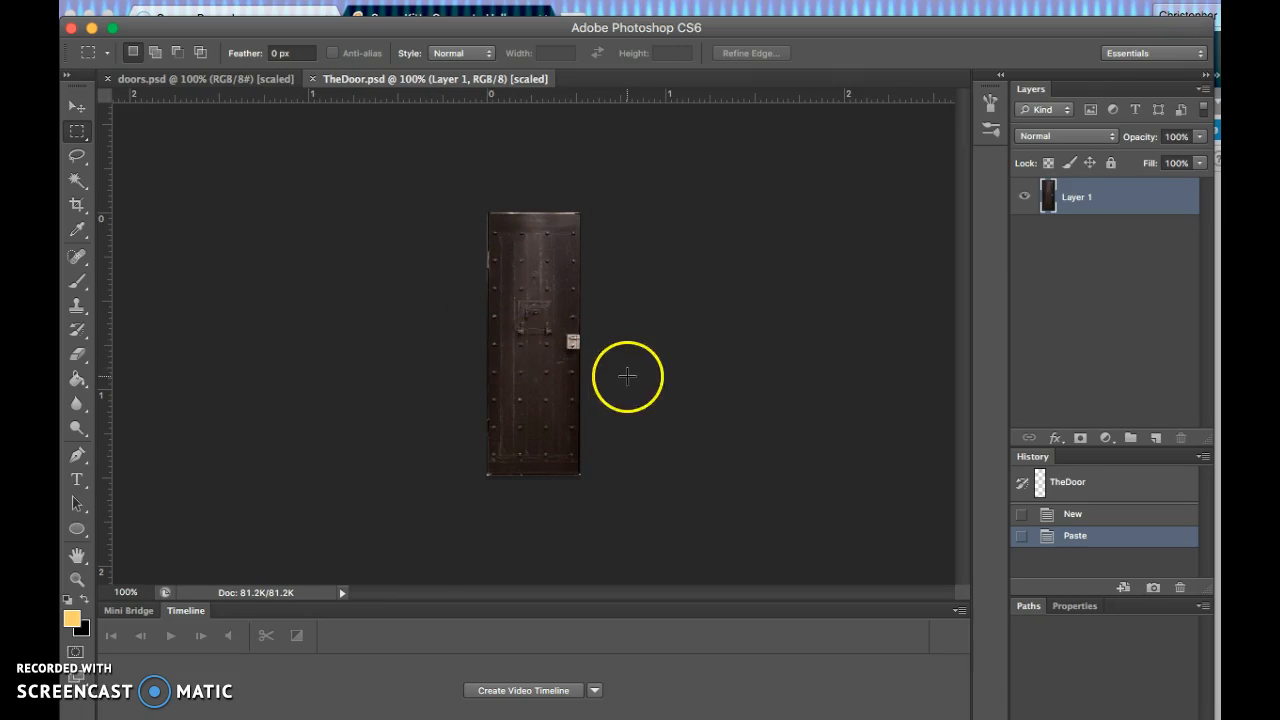
left_click(519, 367)
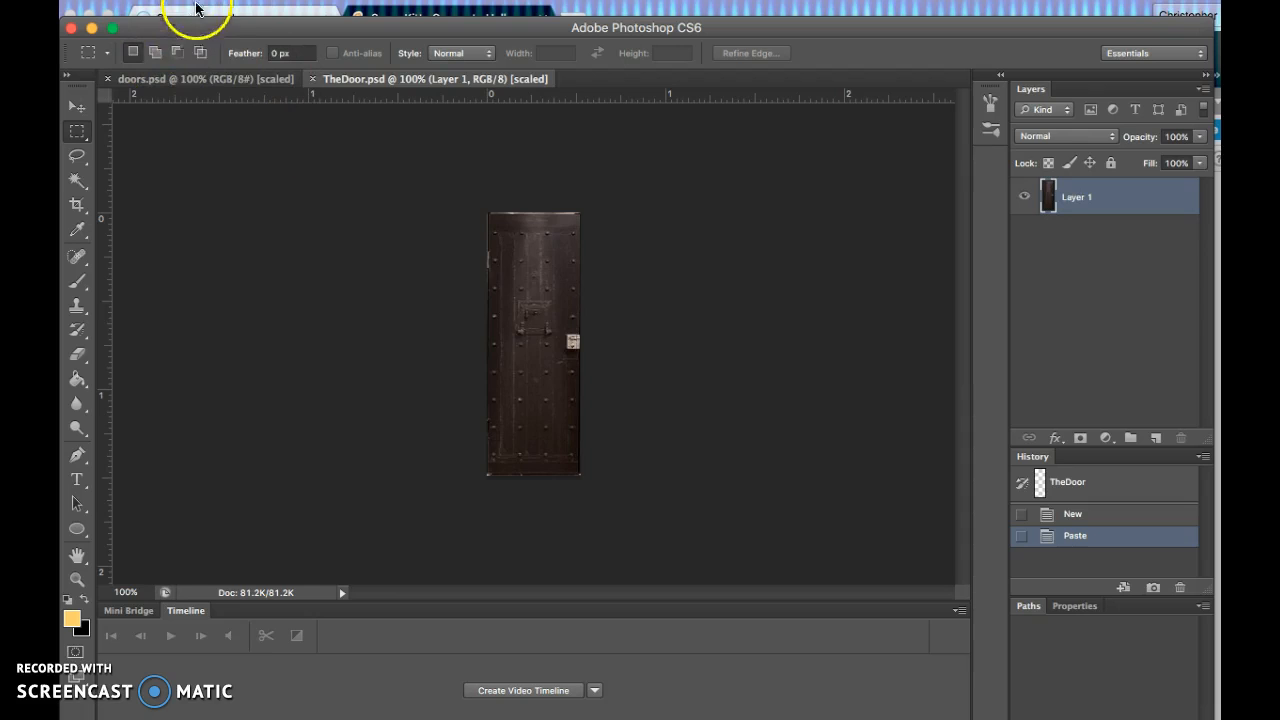
Step: Return to doors.psd and swap the foreground and background colors, leaving black as foreground and yellow as background
left_click(205, 80)
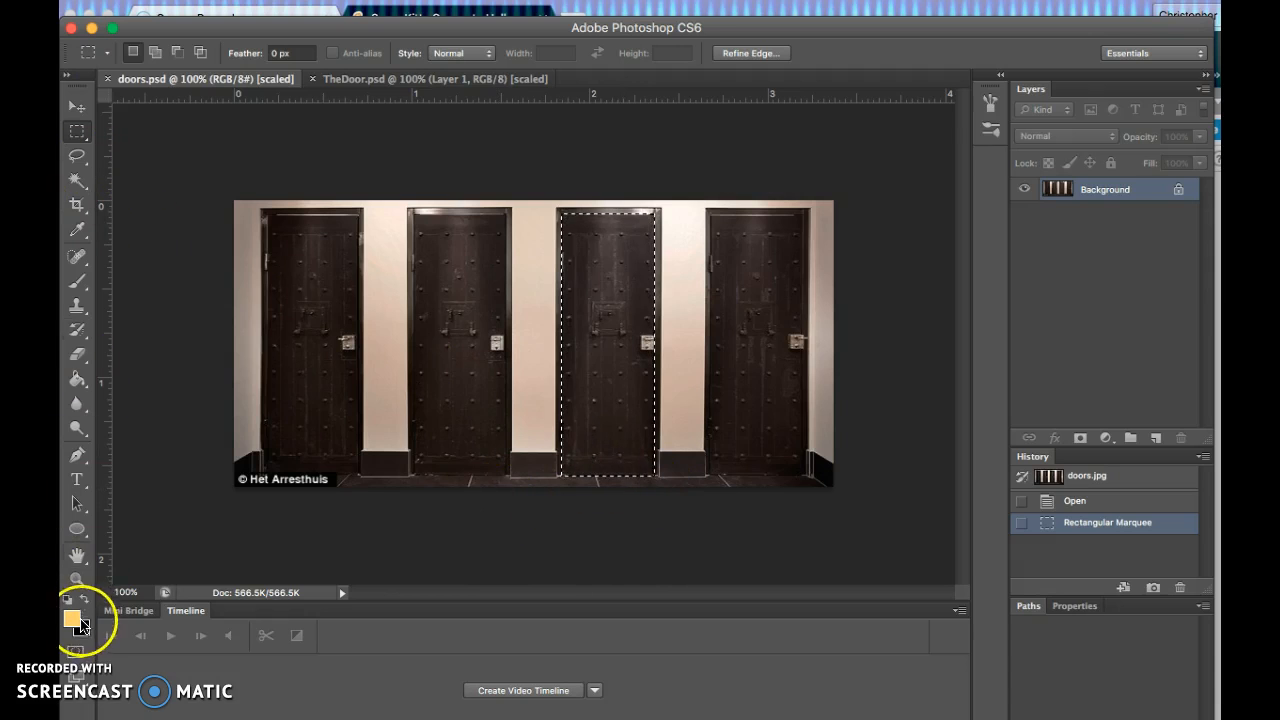
left_click(85, 604)
left_click(73, 619)
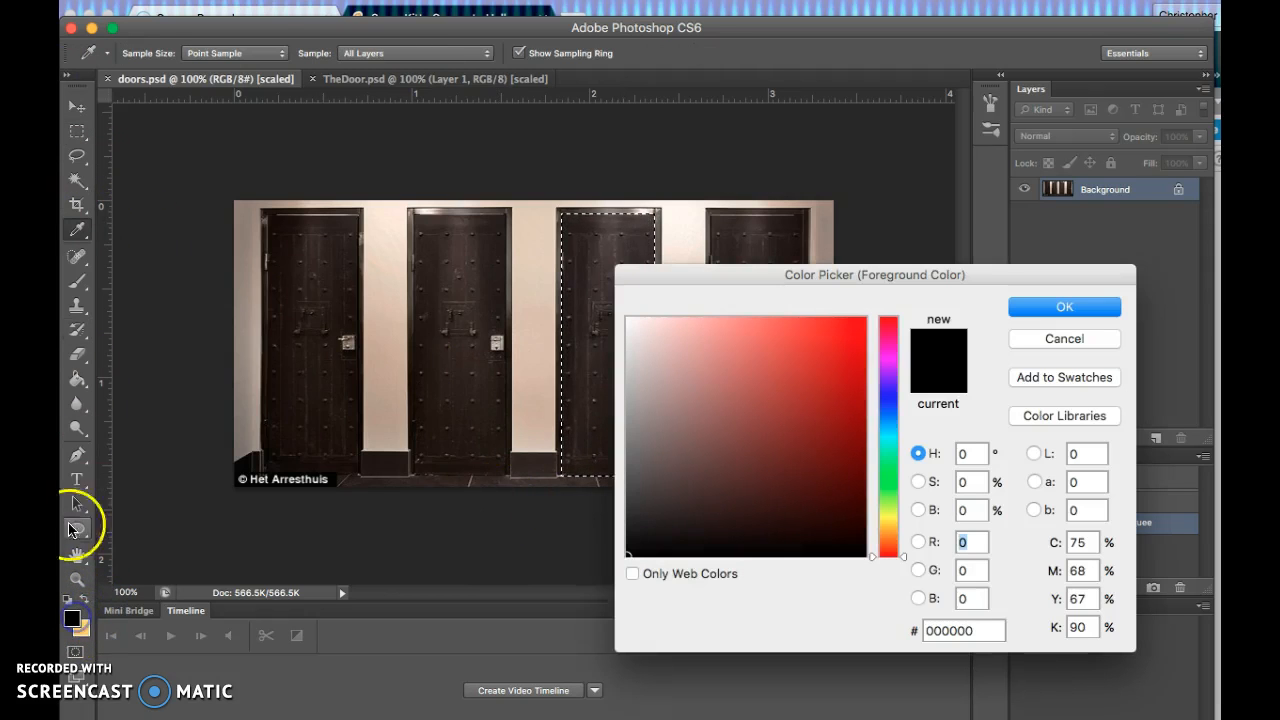
left_click(1057, 310)
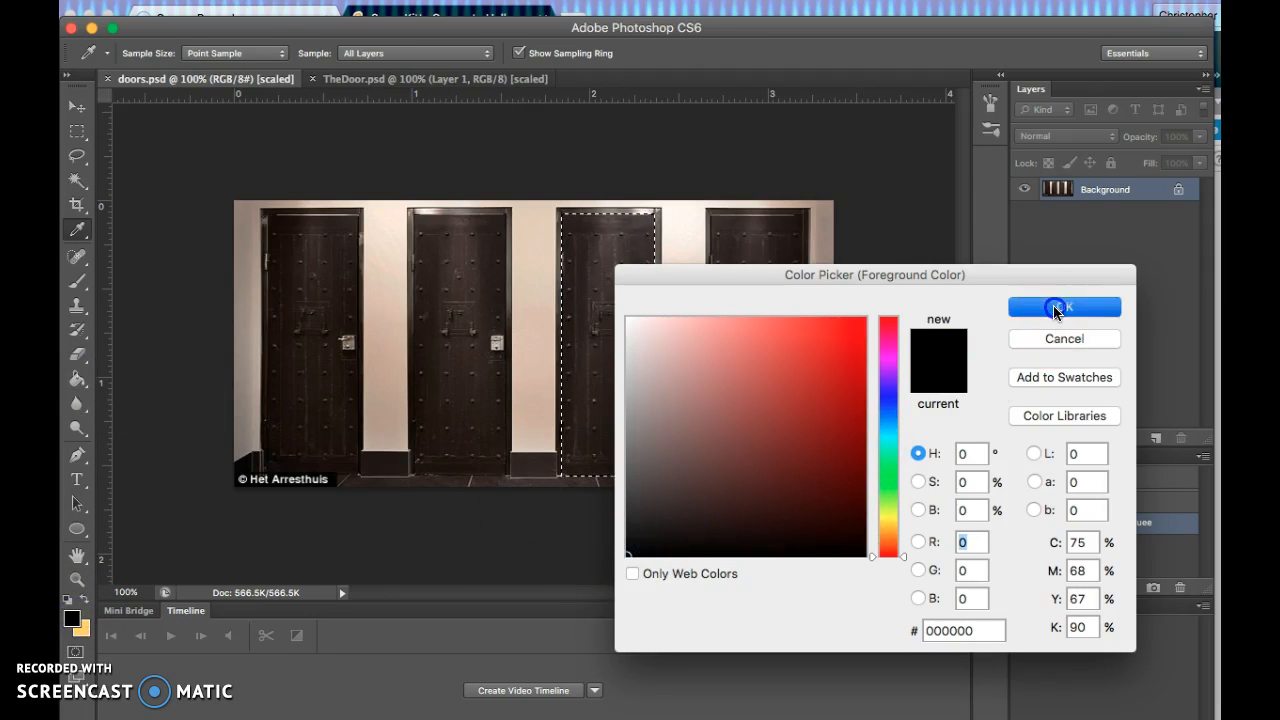
left_click(84, 603)
left_click(86, 602)
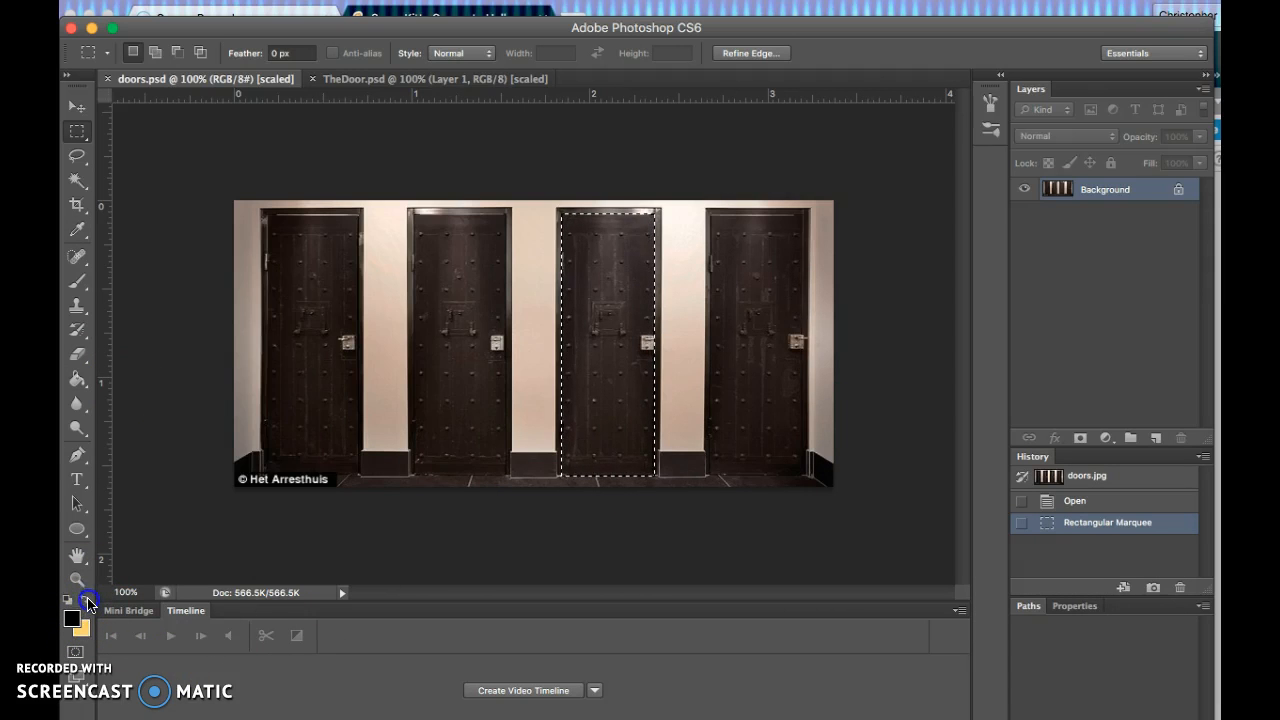
left_click(88, 602)
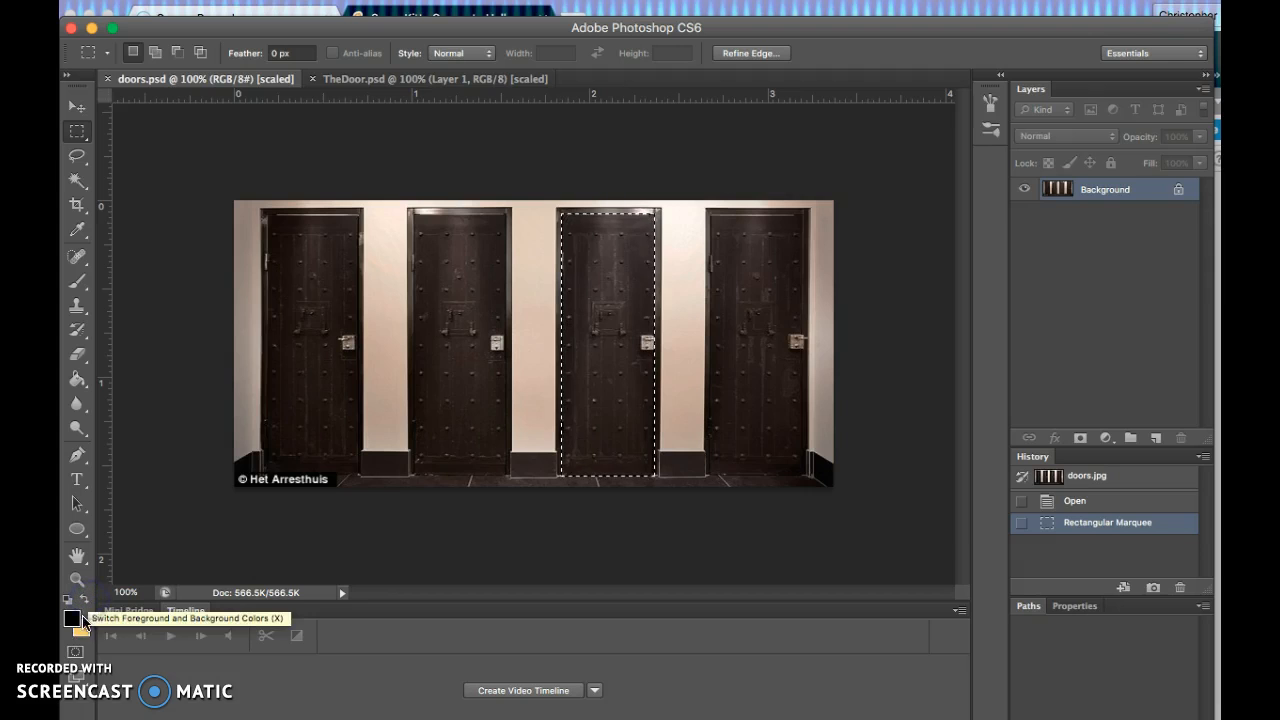
Step: Set the foreground color to a very dark blue, hex 090520
left_click(76, 617)
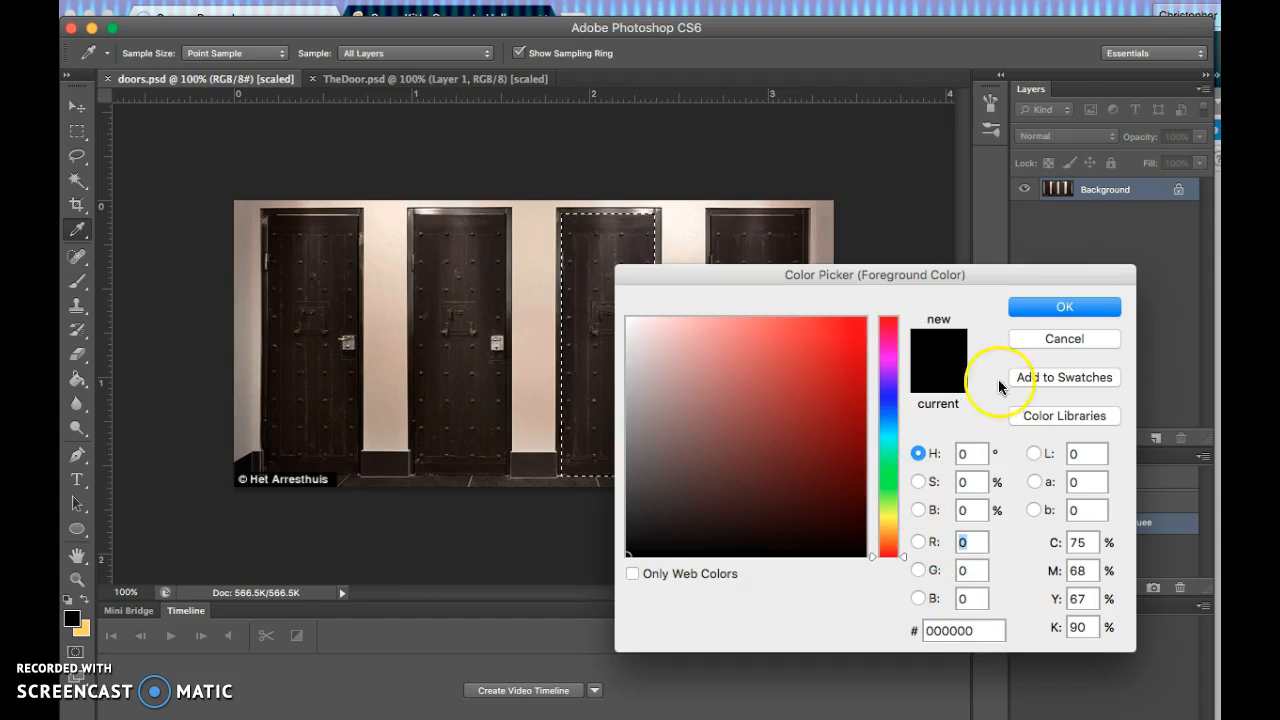
left_click(886, 390)
left_click(850, 529)
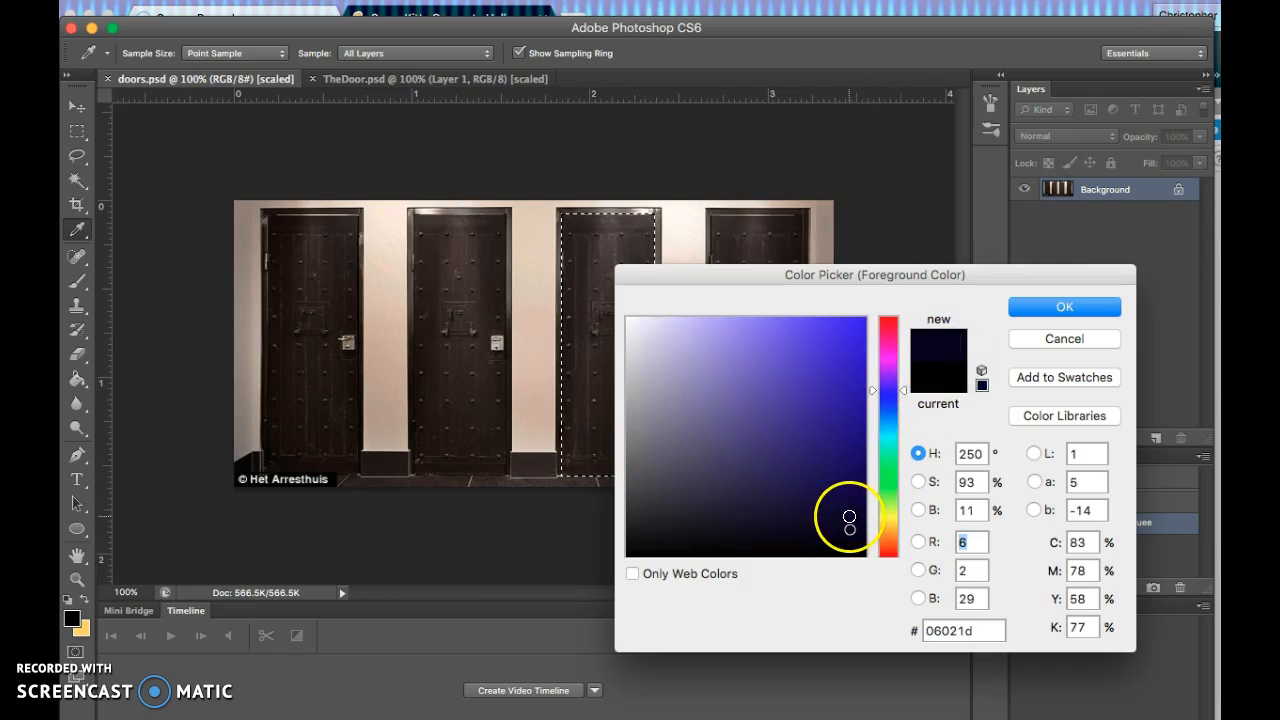
left_click_drag(850, 517, 834, 526)
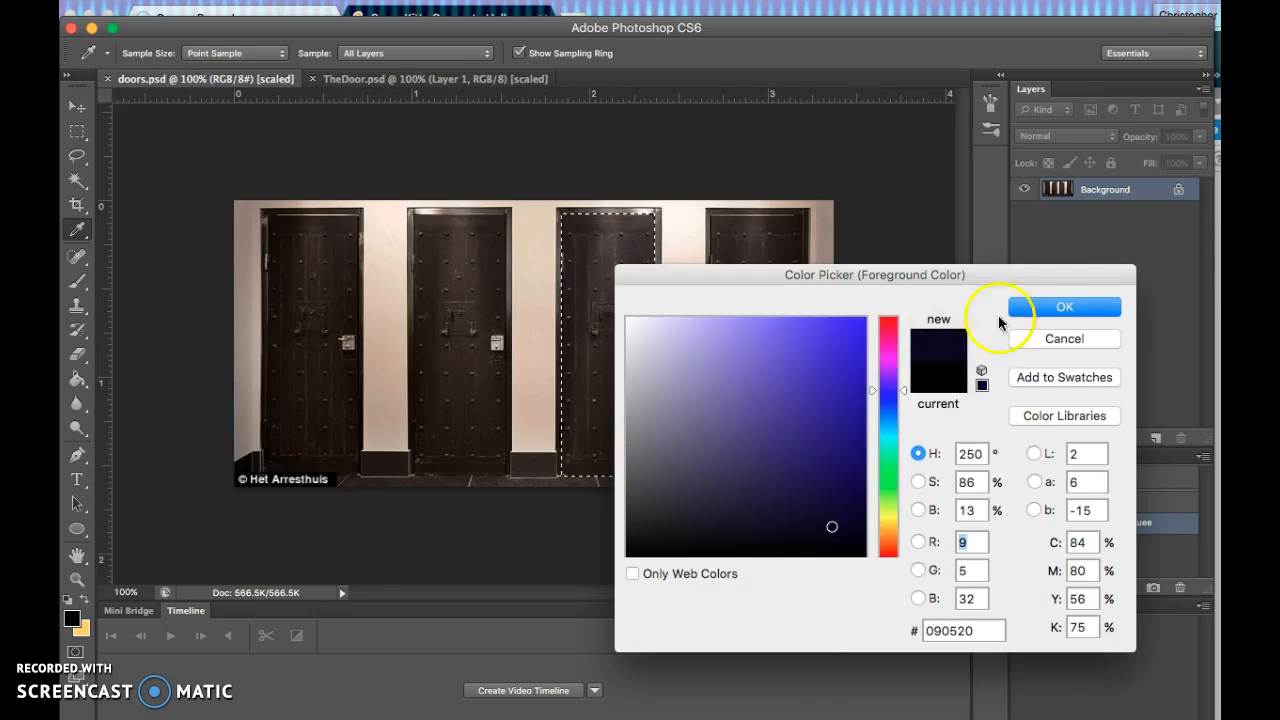
left_click(1056, 305)
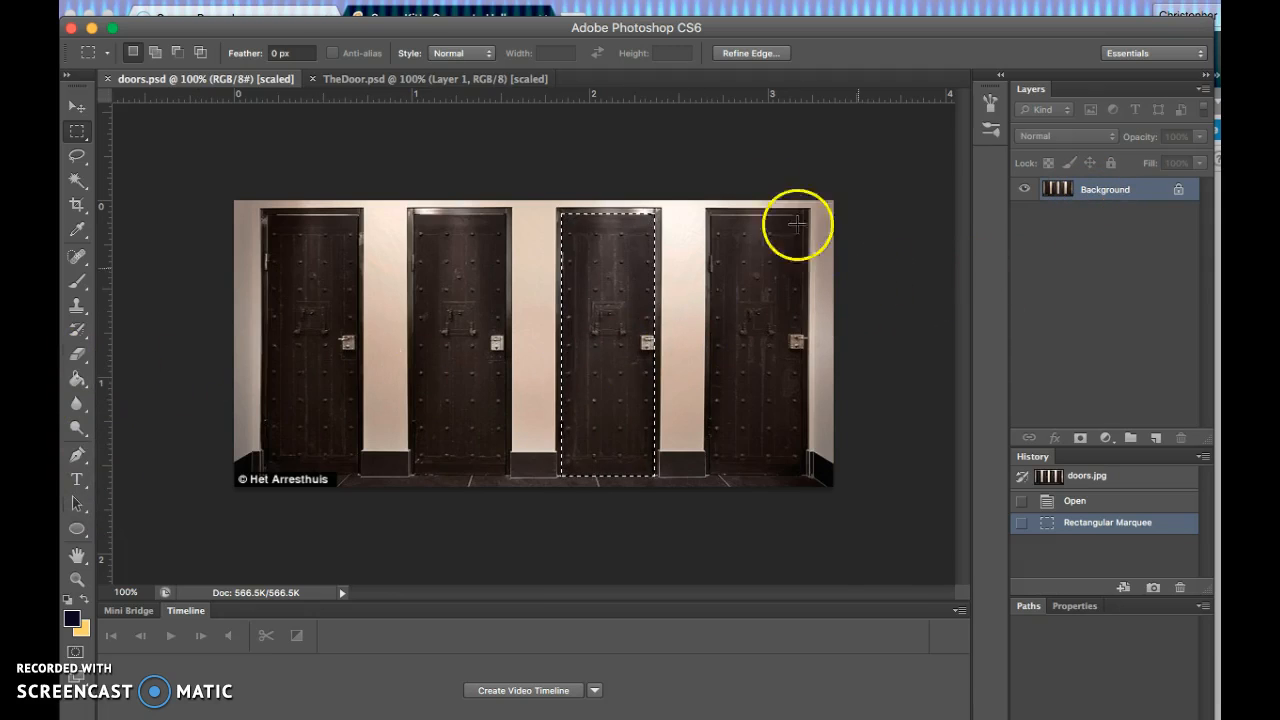
Step: Create a new layer named Door Blackness and fill the selected third door on it with the dark blue foreground color
left_click(352, 3)
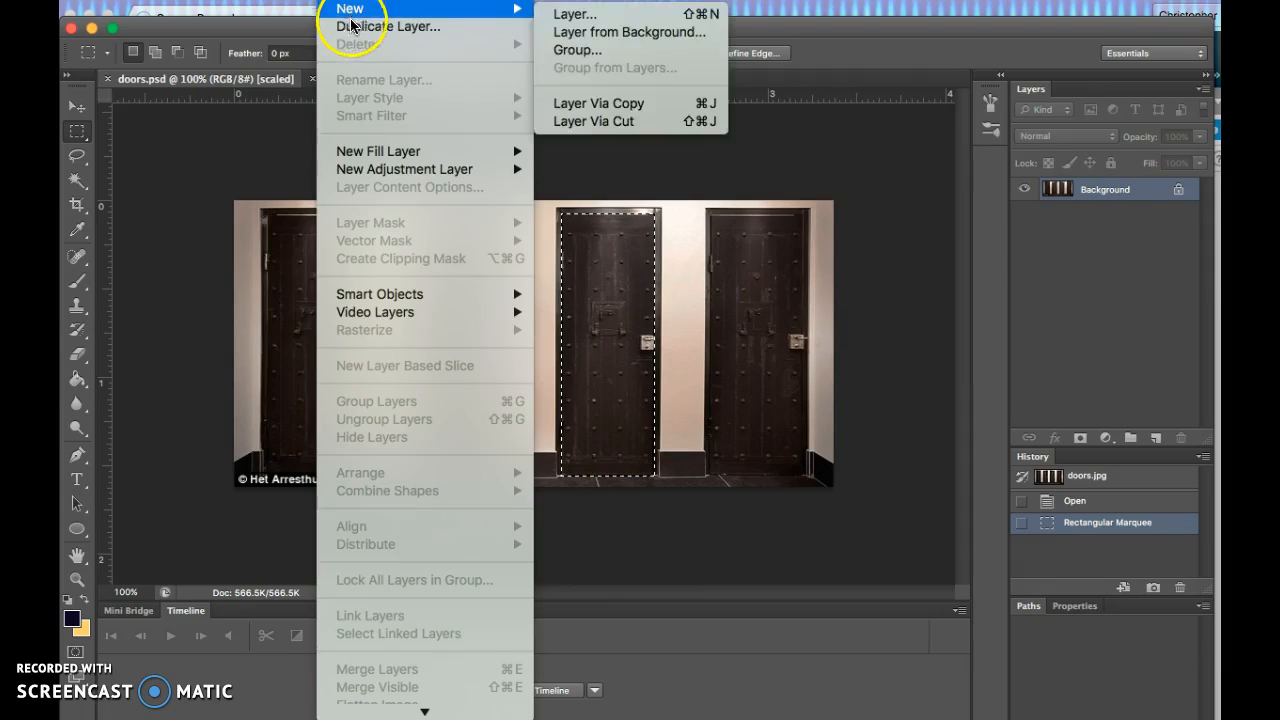
mouse_move(352, 13)
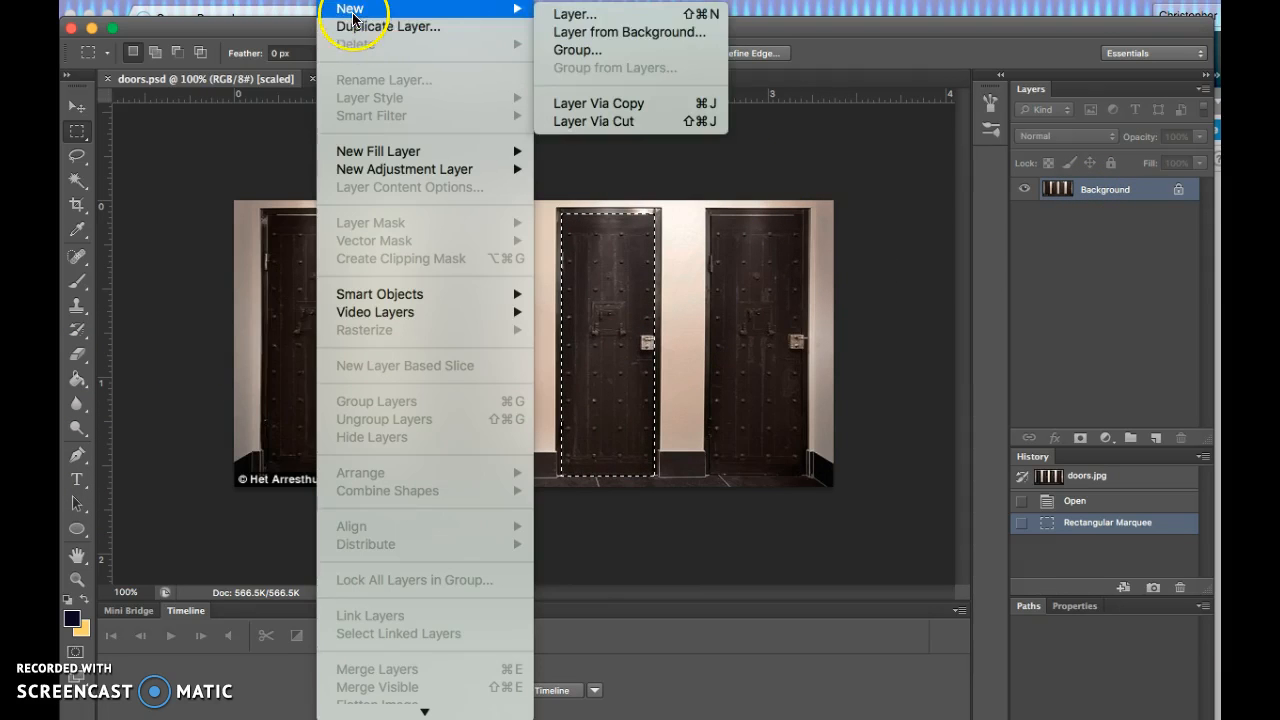
left_click(582, 15)
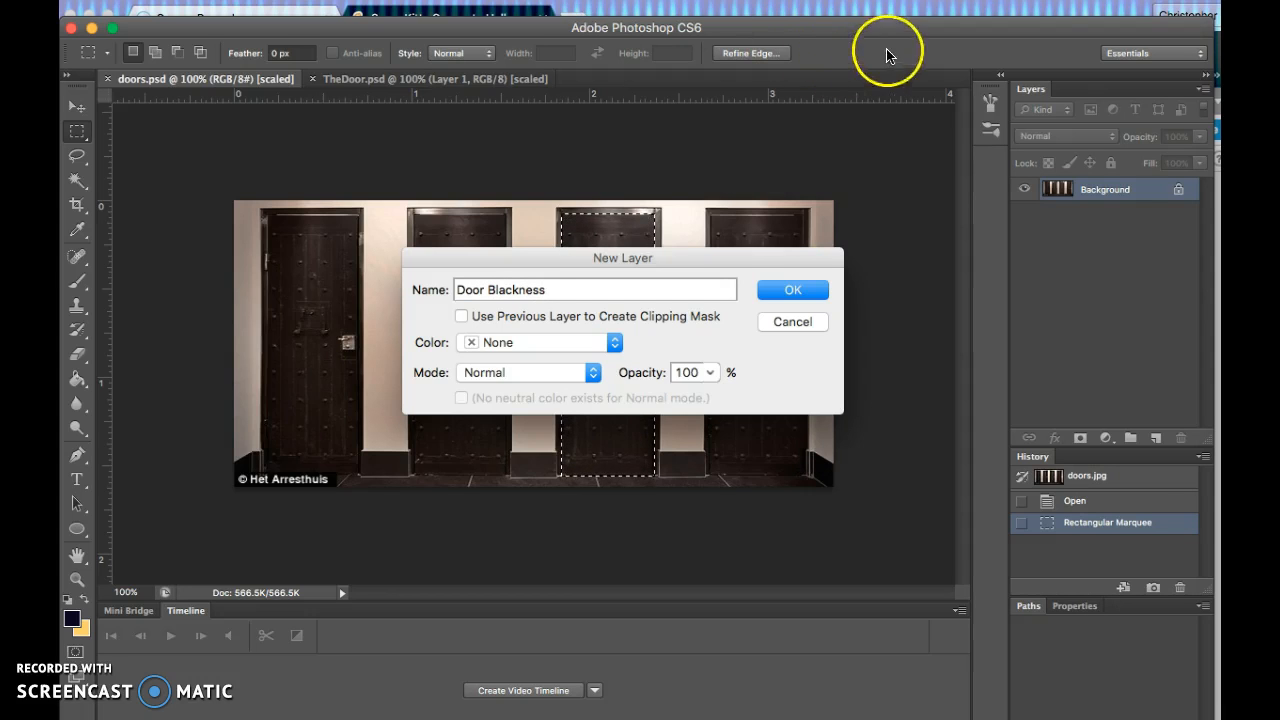
left_click(785, 296)
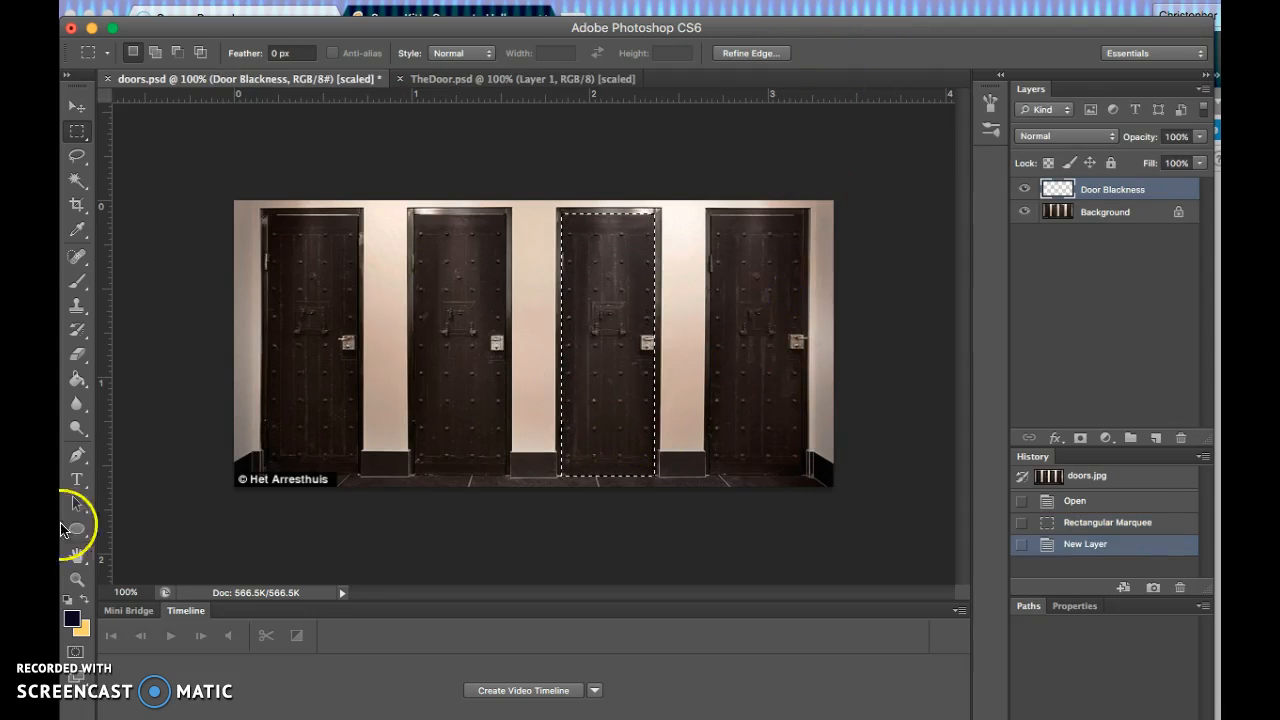
left_click(77, 379)
left_click(586, 369)
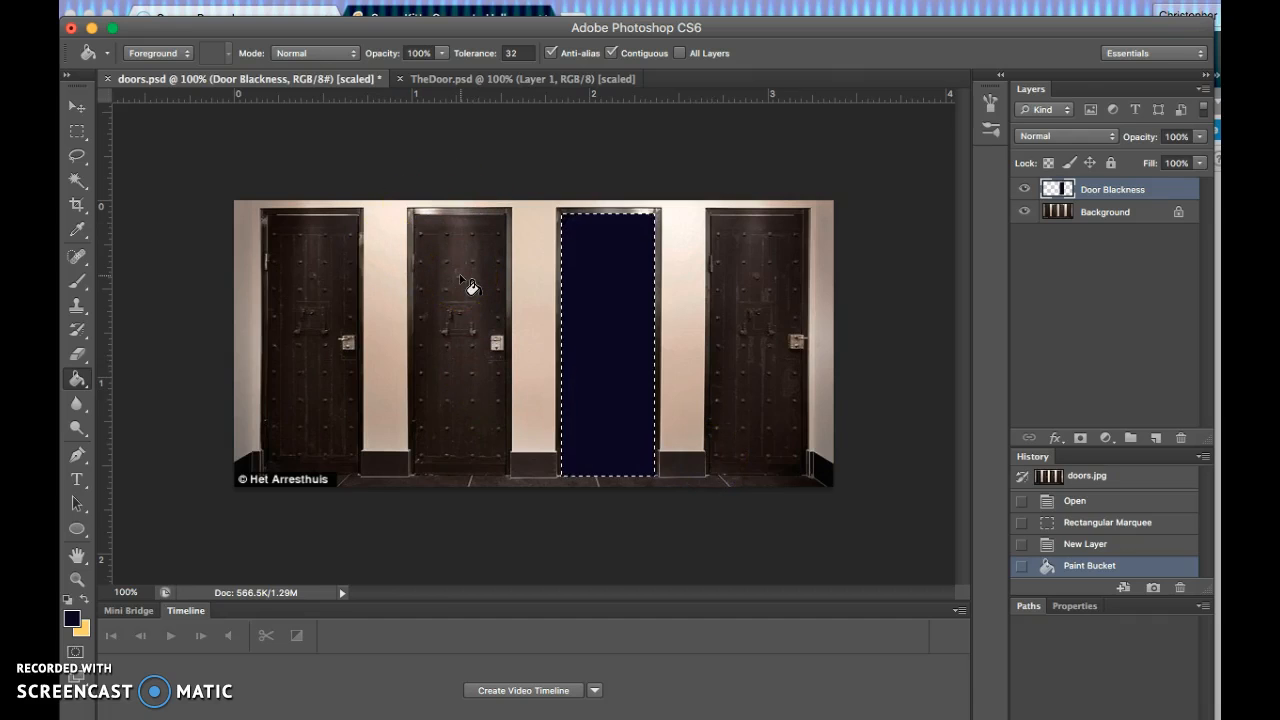
Step: Move the selection outline from the third door onto the second door, aligning it with the inside of the frame
key("Left")
key("Left")
key("Left")
key("Left")
key("Left")
key("Left")
key("Left")
key("Left")
key("Left")
key("Left")
key("Left")
key("Left")
key("Left")
key("Left")
key("Left")
key("Left")
key("Left")
key("Left")
key("Left")
key("Left")
key("Left")
key("Left")
key("Left")
key("Left")
key("Left")
key("Left")
key("Left")
key("Left")
key("Left")
key("Left")
key("Left")
key("Left")
key("Left")
key("Left")
key("Left")
key("Left")
key("Left")
key("Left")
key("Left")
key("Left")
key("Left")
key("Left")
key("Left")
key("Left")
key("Left")
key("Left")
key("Left")
key("Left")
key("Left")
key("Left")
key("Left")
key("Left")
key("Left")
key("Left")
key("Left")
key("Left")
key("Left")
key("Left")
key("Left")
key("Left")
key("Left")
key("Left")
key("Left")
key("Left")
key("Left")
key("Left")
key("Left")
key("Left")
key("Left")
key("Left")
key("Left")
key("Left")
key("Left")
key("Left")
key("Left")
key("Left")
key("Left")
key("Left")
key("Left")
key("Left")
key("Left")
key("Left")
key("Left")
key("Left")
key("Left")
key("Left")
key("Left")
key("Left")
key("Left")
key("Left")
key("Left")
key("Left")
key("Left")
key("Left")
key("Left")
key("Left")
key("Left")
key("Left")
key("Left")
key("Left")
key("Left")
key("Left")
key("Left")
key("Left")
key("Left")
key("Left")
key("Left")
key("Left")
key("Left")
key("Left")
key("Left")
key("Left")
key("Left")
key("Left")
key("Left")
key("Left")
key("Left")
key("Left")
key("Left")
key("Left")
key("Left")
key("Left")
key("Left")
key("Left")
key("Left")
key("Left")
key("Left")
key("Left")
key("Left")
key("Left")
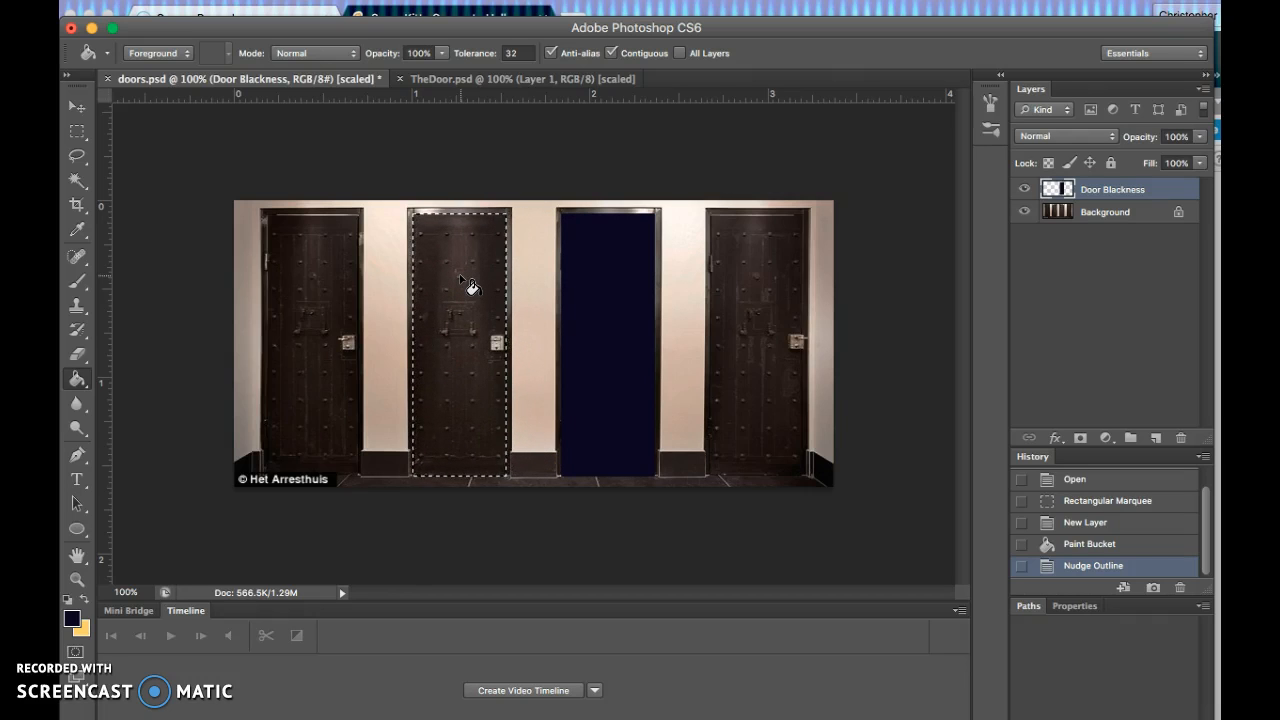
key("Right")
key("Right")
key("Left")
key("Right")
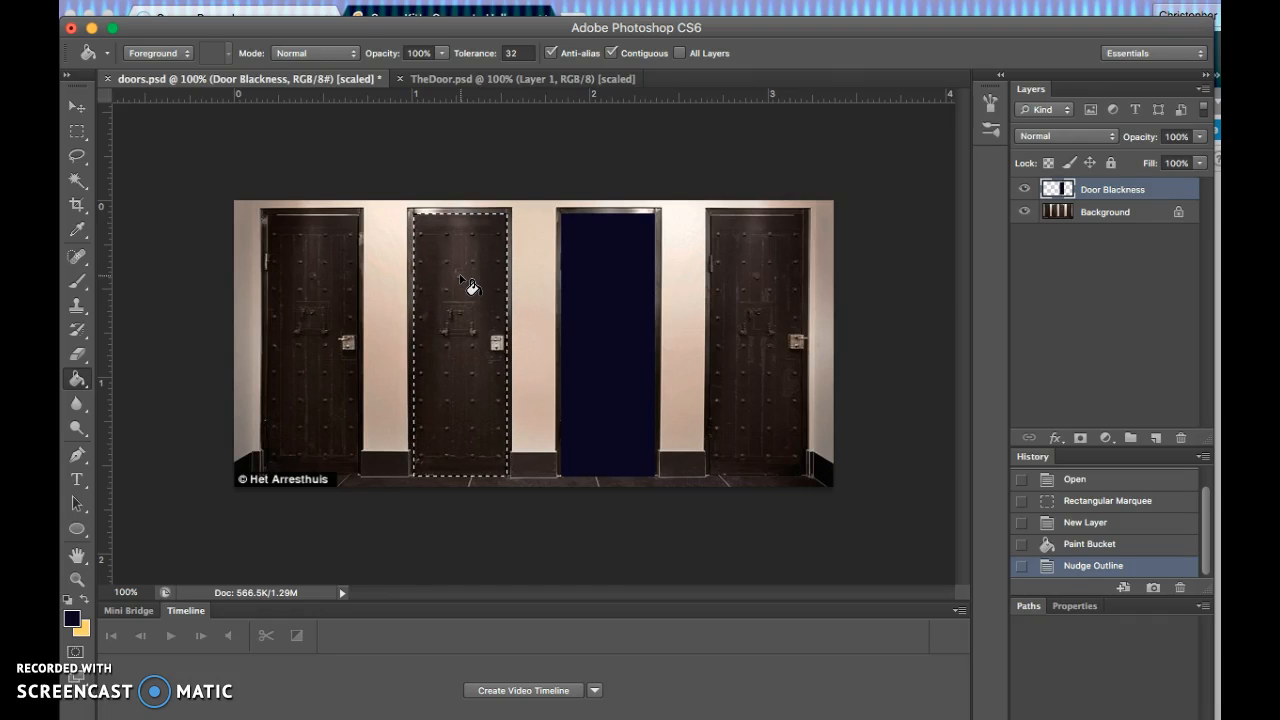
Step: Pick a very dark blue foreground color again and fill the selected second door with it using the Paint Bucket
left_click(72, 620)
left_click(849, 535)
left_click(1063, 307)
key("g")
left_click(447, 296)
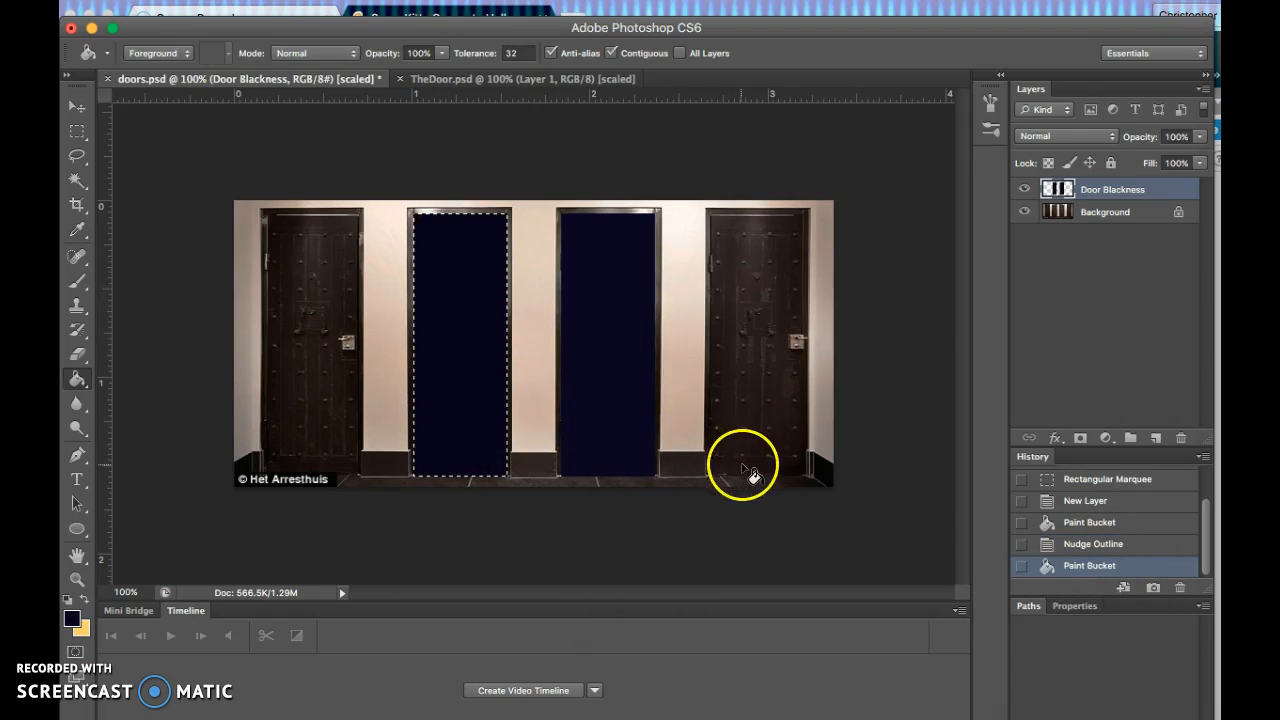
key("Right")
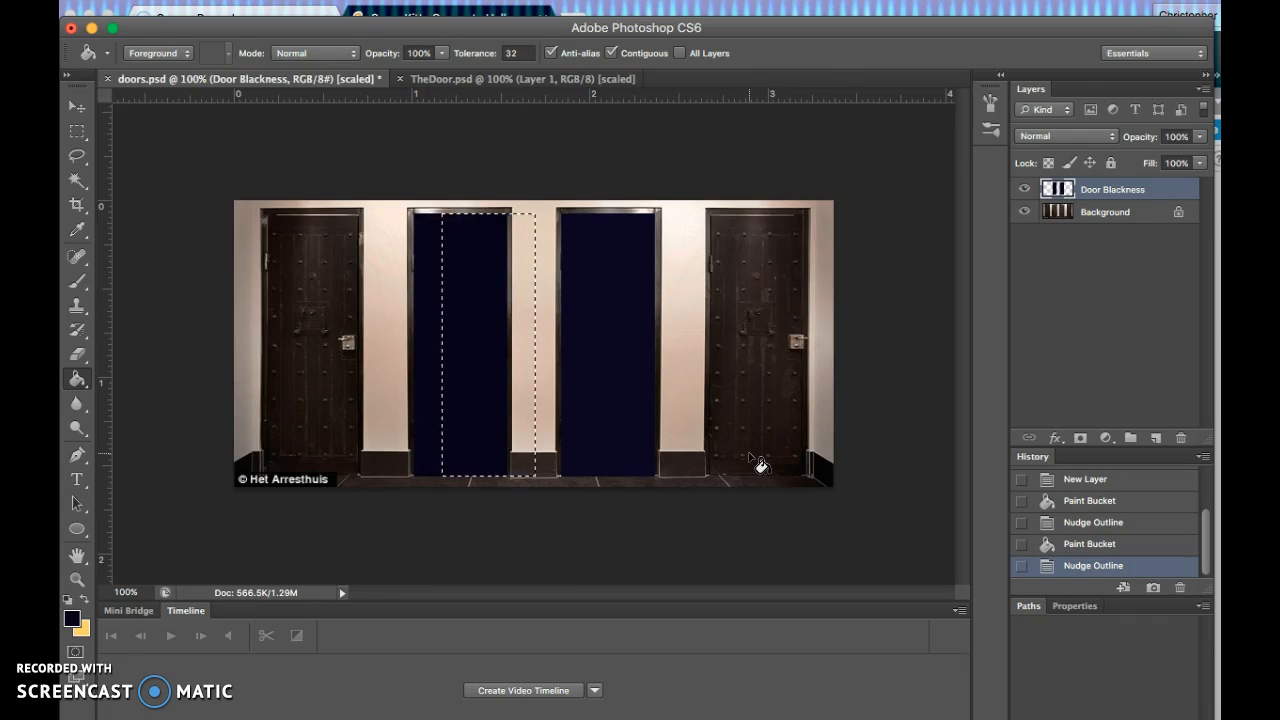
key("Right")
key("Right")
key("Right")
key("Right")
key("Right")
key("Right")
key("Right")
key("Right")
key("Right")
key("Right")
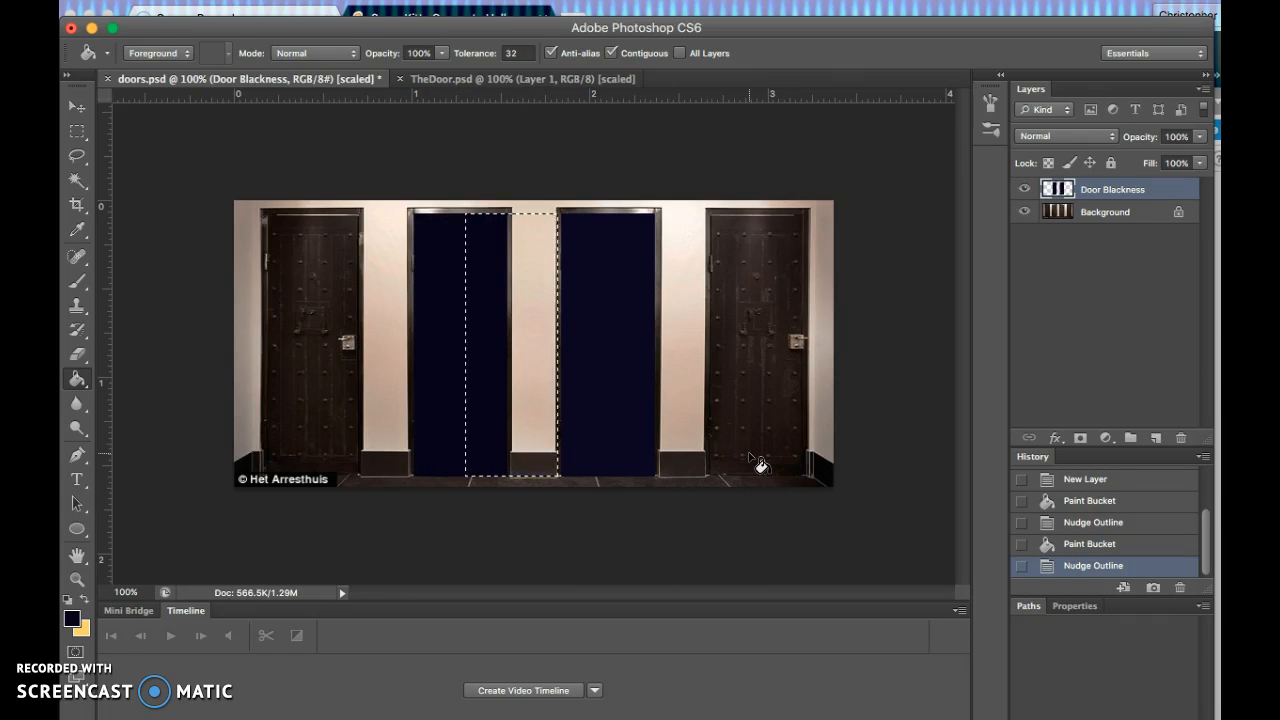
key("Right")
key("Right")
key("Right")
key("Right")
key("Right")
key("Right")
key("Right")
key("Right")
key("Right")
key("Right")
key("Right")
key("Right")
key("Right")
key("Right")
key("Right")
key("Right")
key("Right")
key("Right")
key("Right")
key("Right")
key("Right")
key("Right")
key("Right")
key("Right")
key("Right")
key("Right")
key("Right")
key("Right")
key("Right")
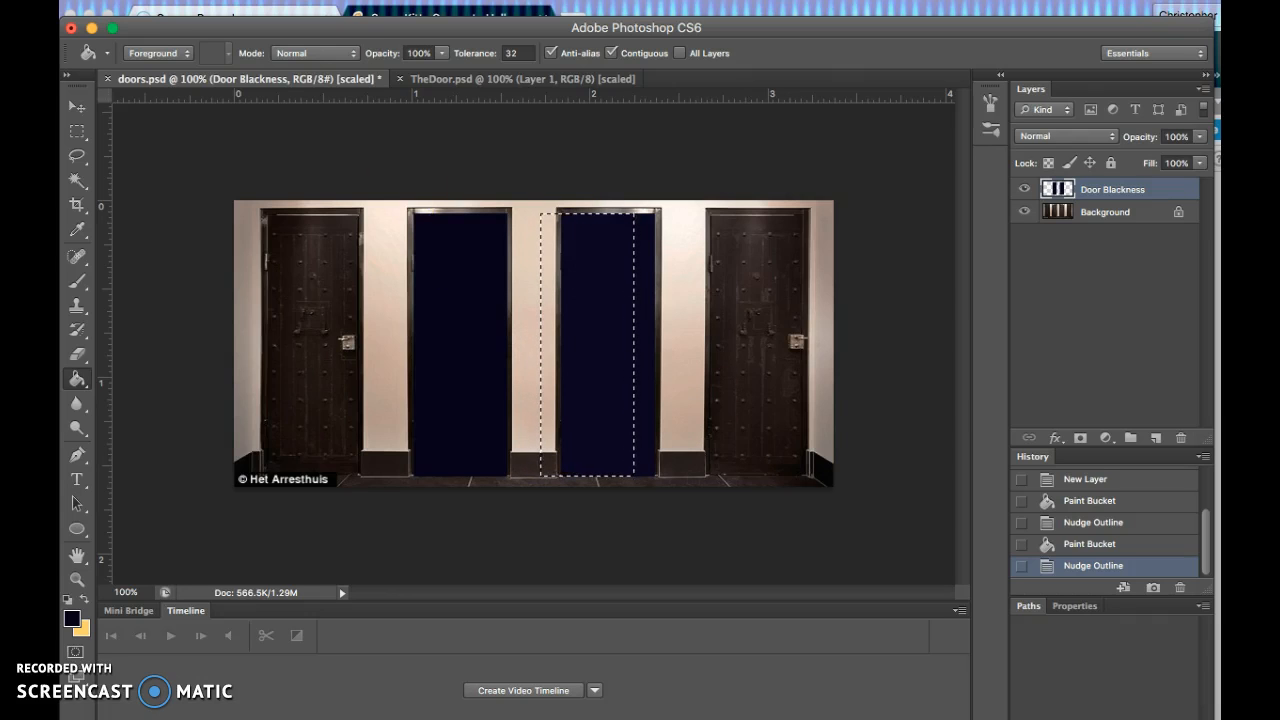
Step: Clear the current selection and draw a rectangular selection about 0.54 by 1.46 in around the fourth door, inside its frame
left_click(438, 0)
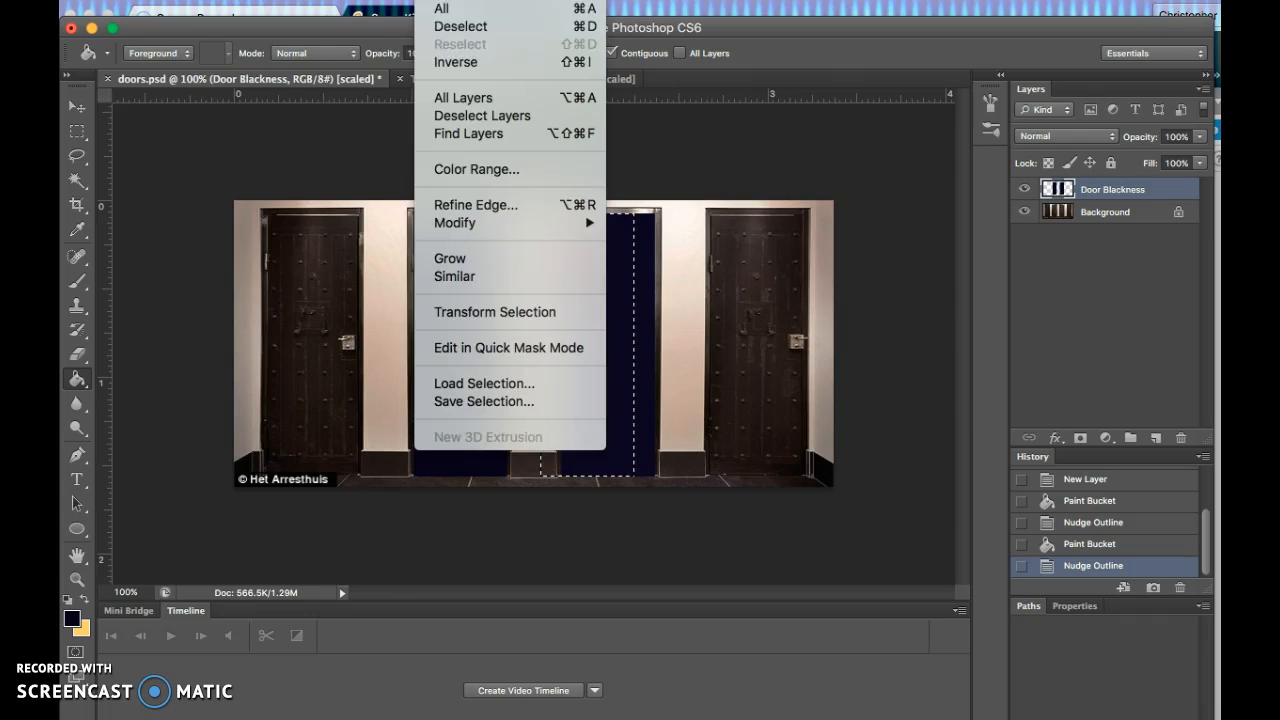
left_click(458, 28)
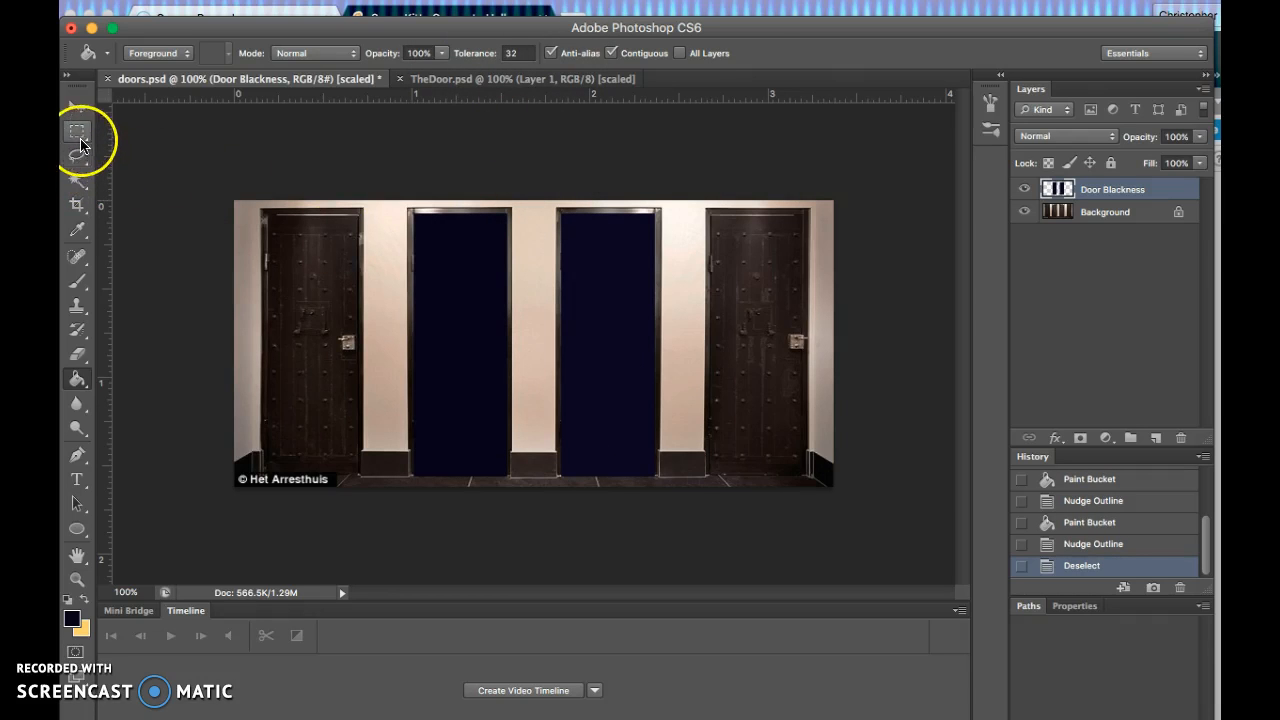
left_click(78, 132)
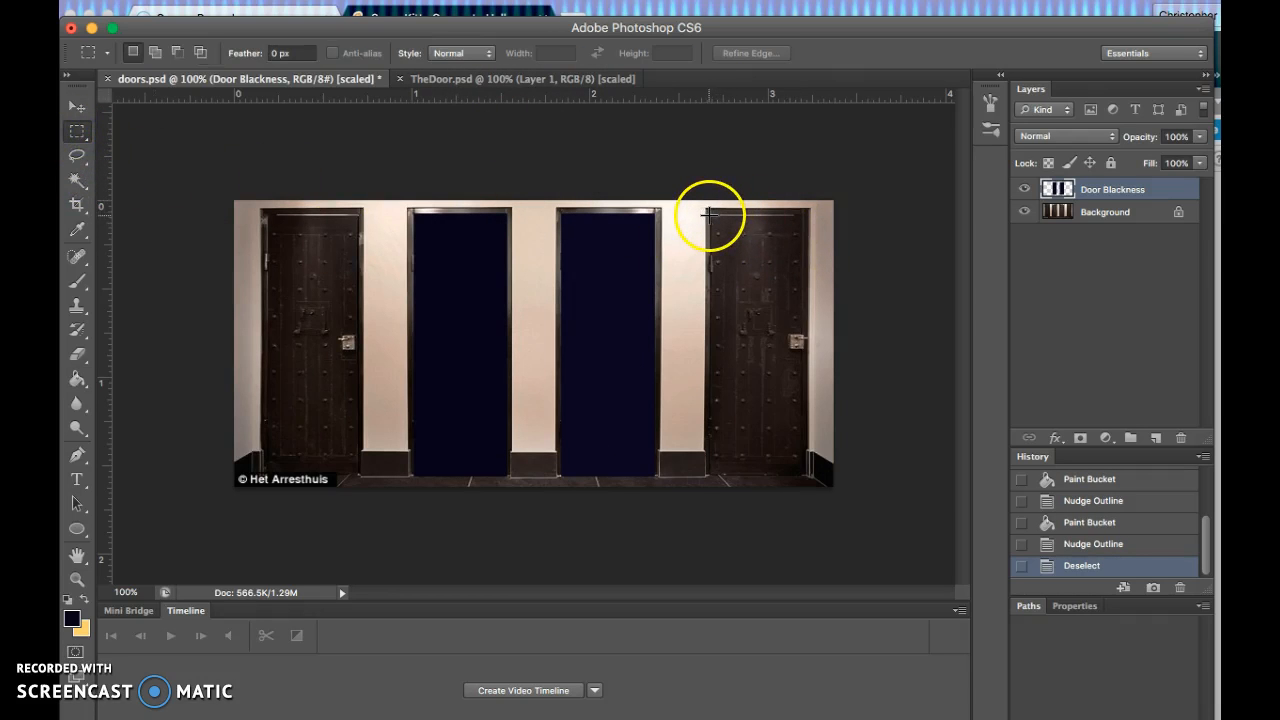
left_click_drag(708, 214, 804, 472)
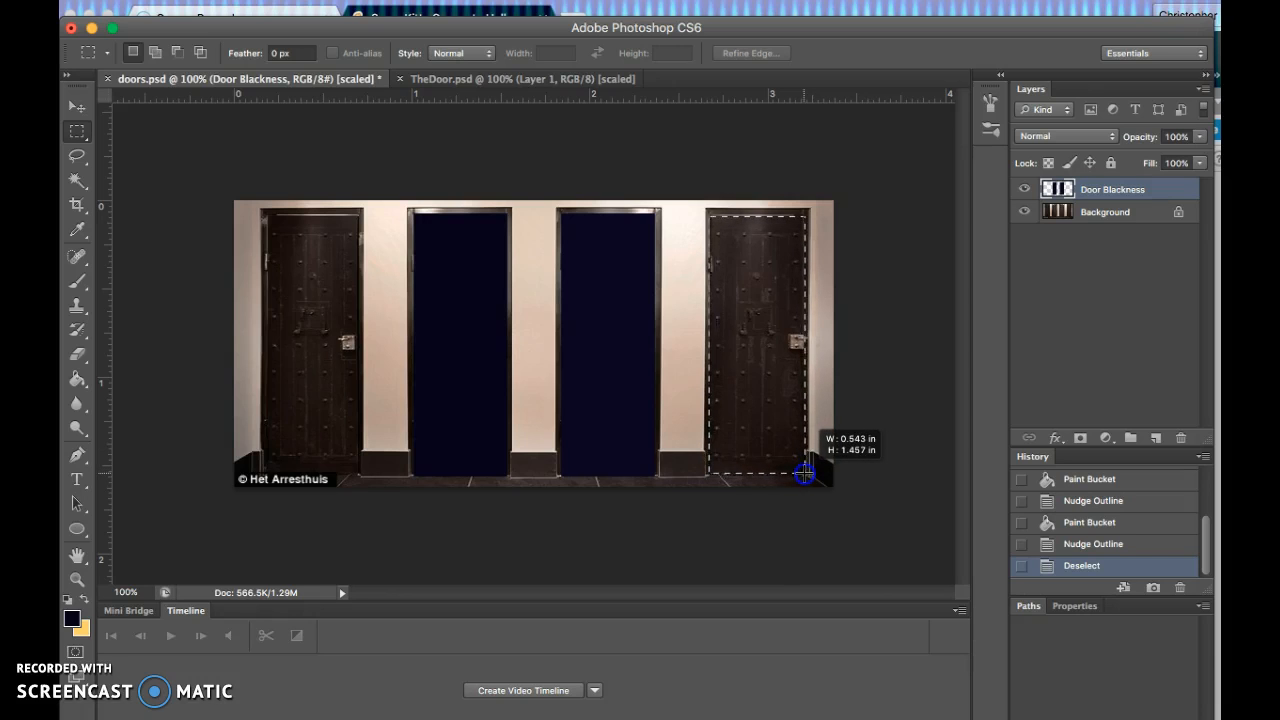
left_click_drag(804, 475, 805, 475)
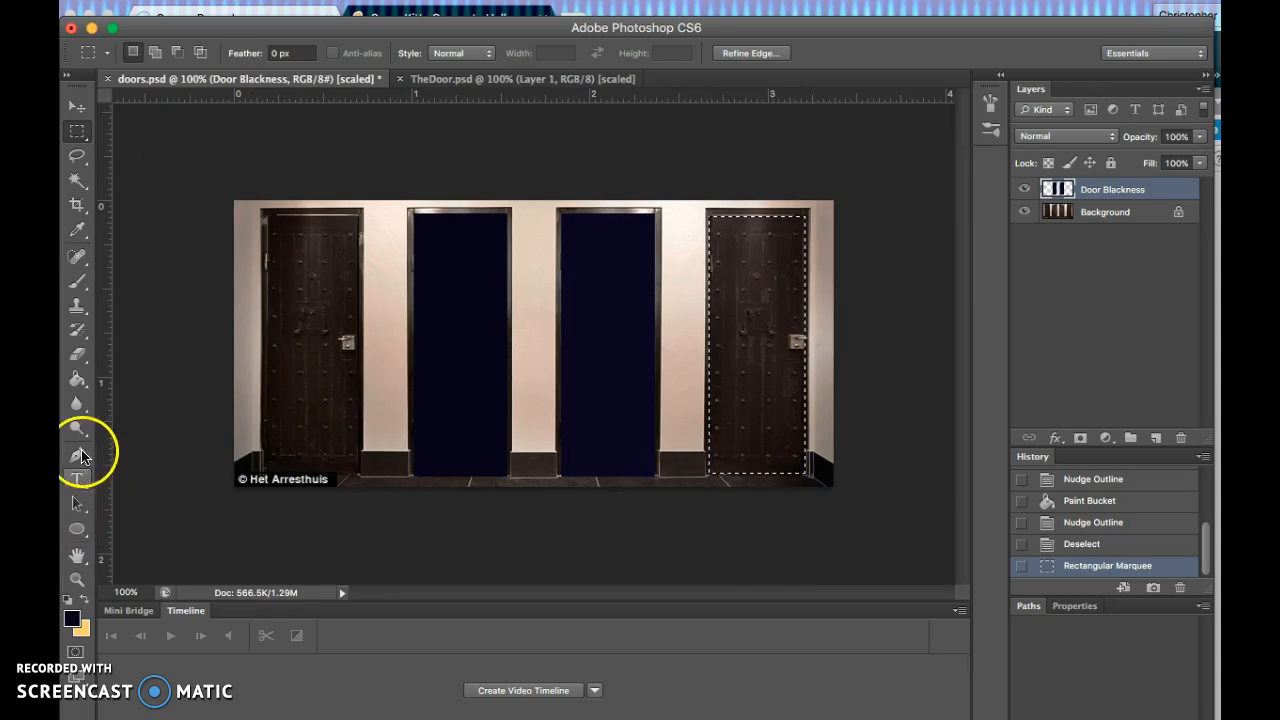
Step: Set the foreground color to dark blue, hex 11064d, and fill the selected fourth door with it using the Paint Bucket
left_click(74, 619)
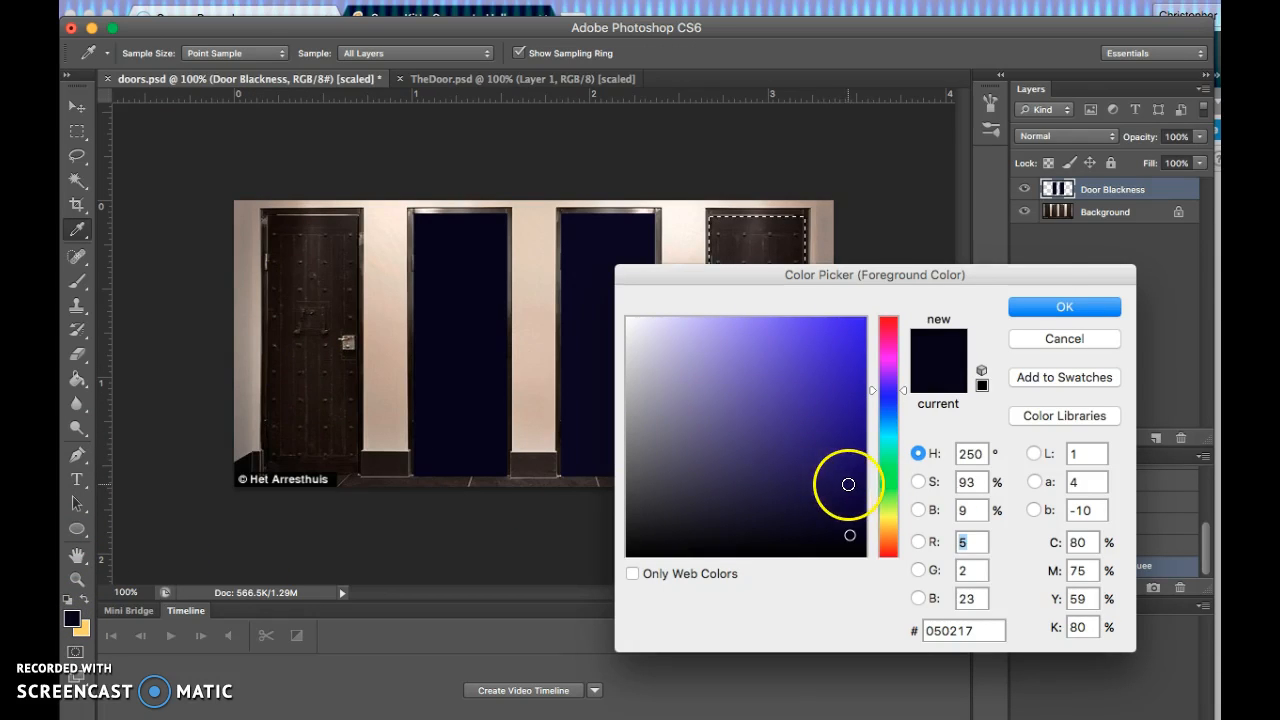
left_click(848, 484)
left_click(1066, 306)
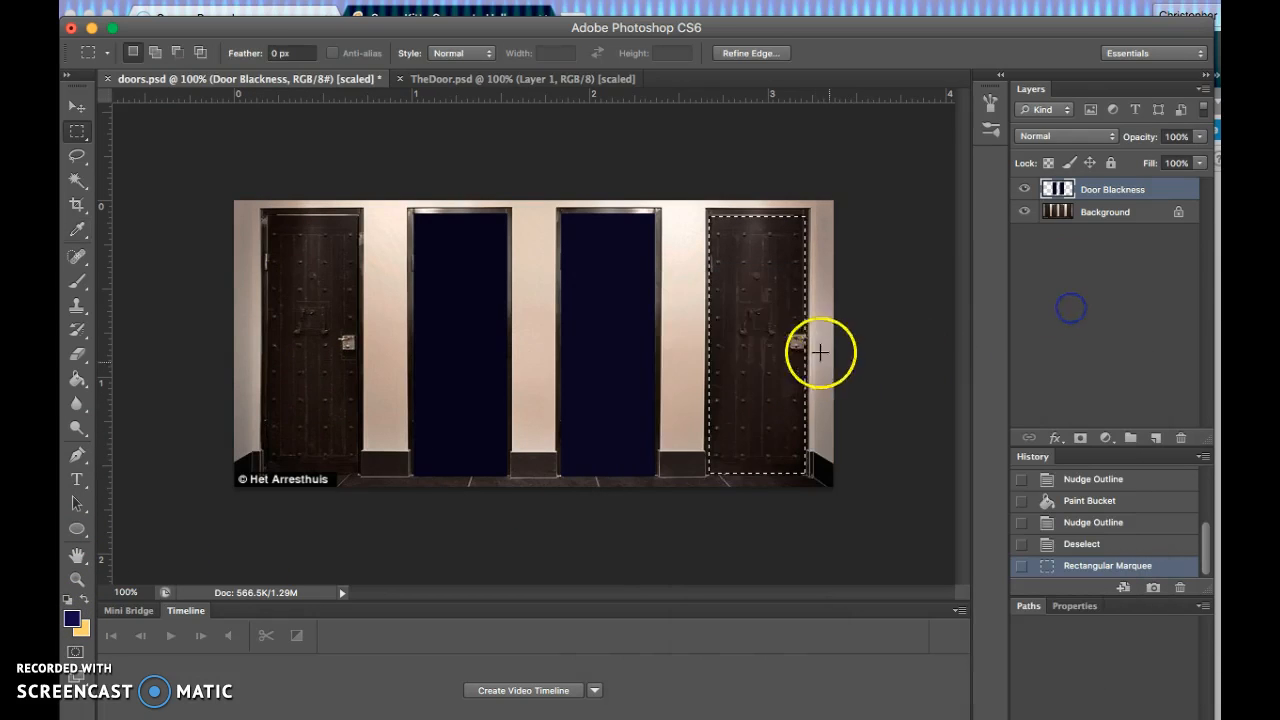
left_click(71, 389)
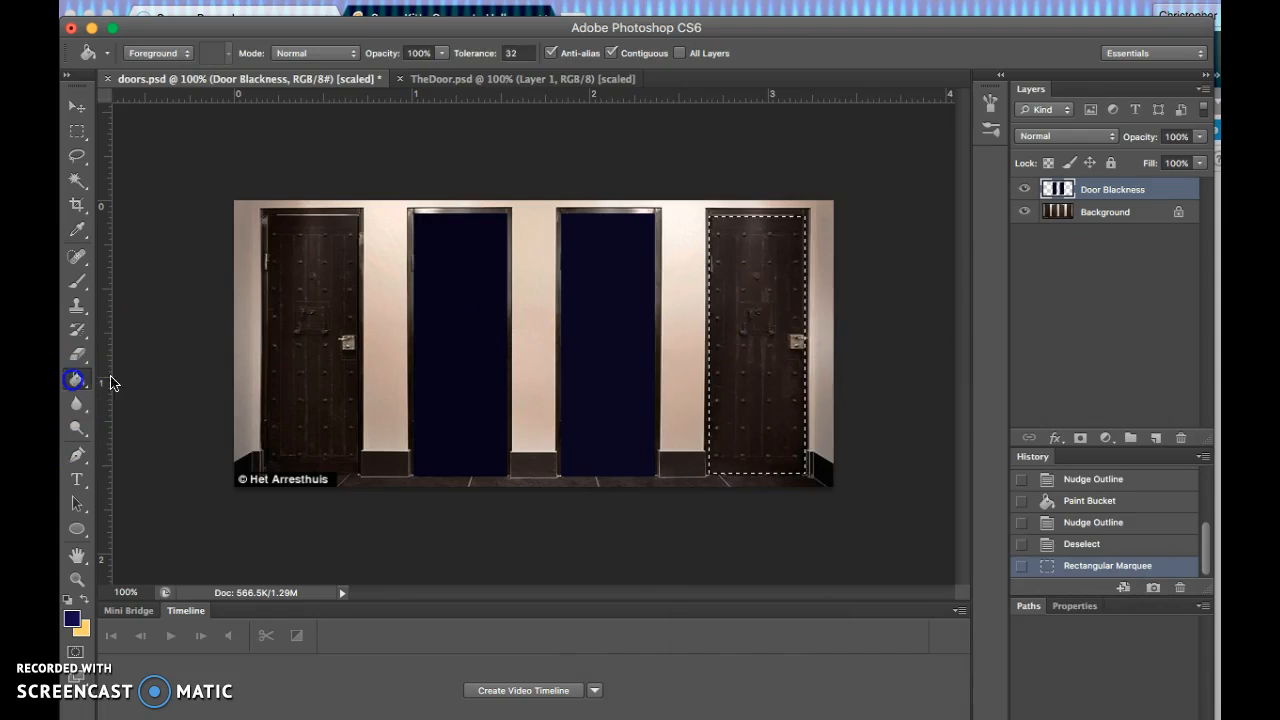
left_click(758, 336)
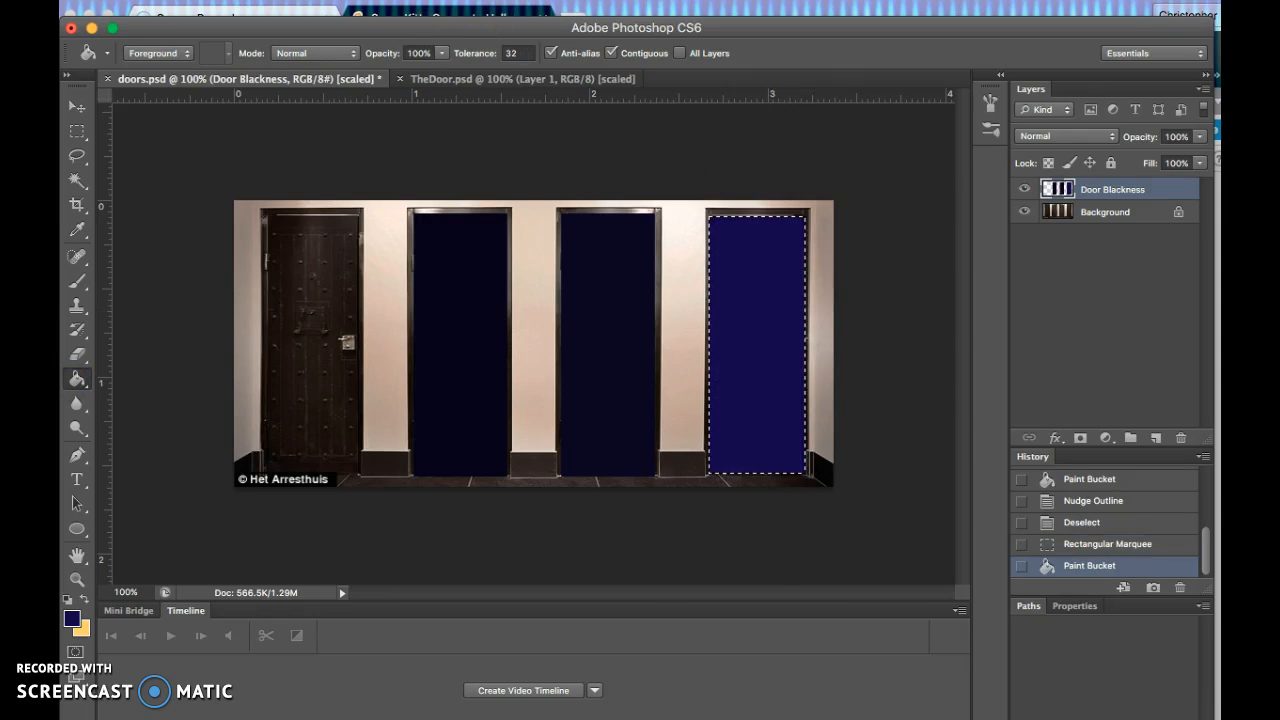
Step: Apply the Add Noise filter to the fourth door with an amount of about 66%, Gaussian distribution and Monochromatic enabled
left_click(490, 1)
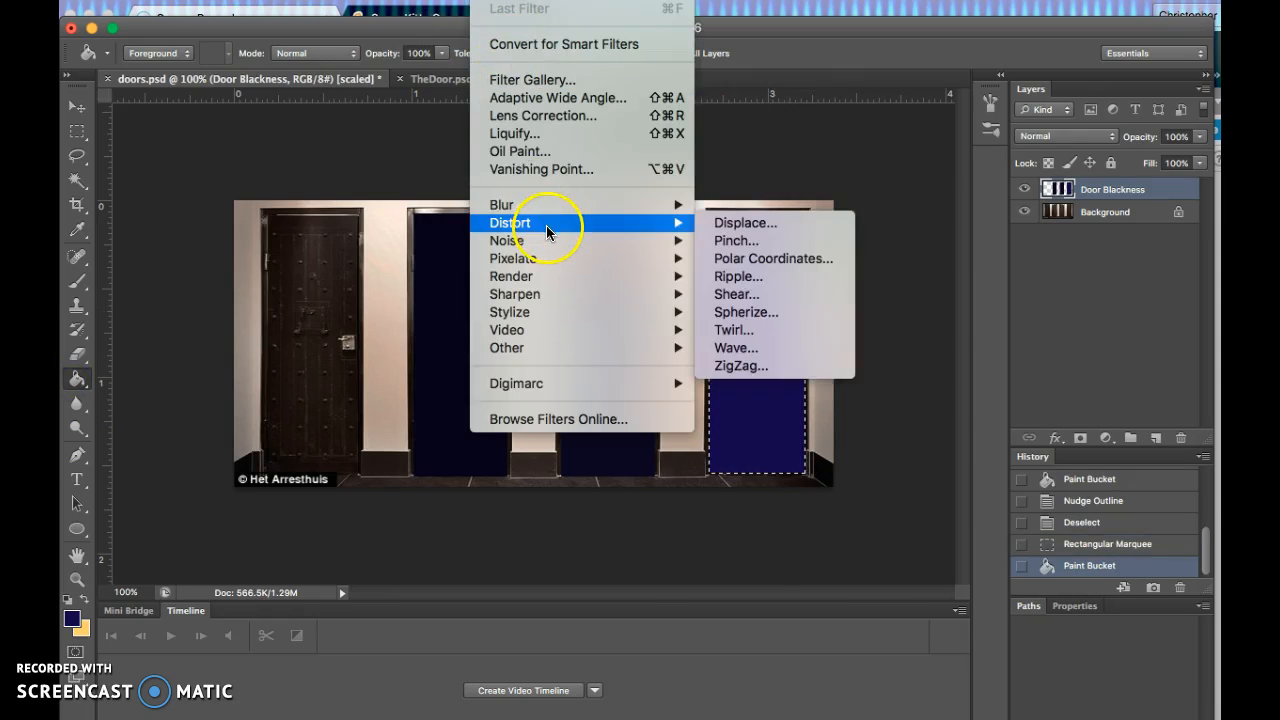
mouse_move(541, 243)
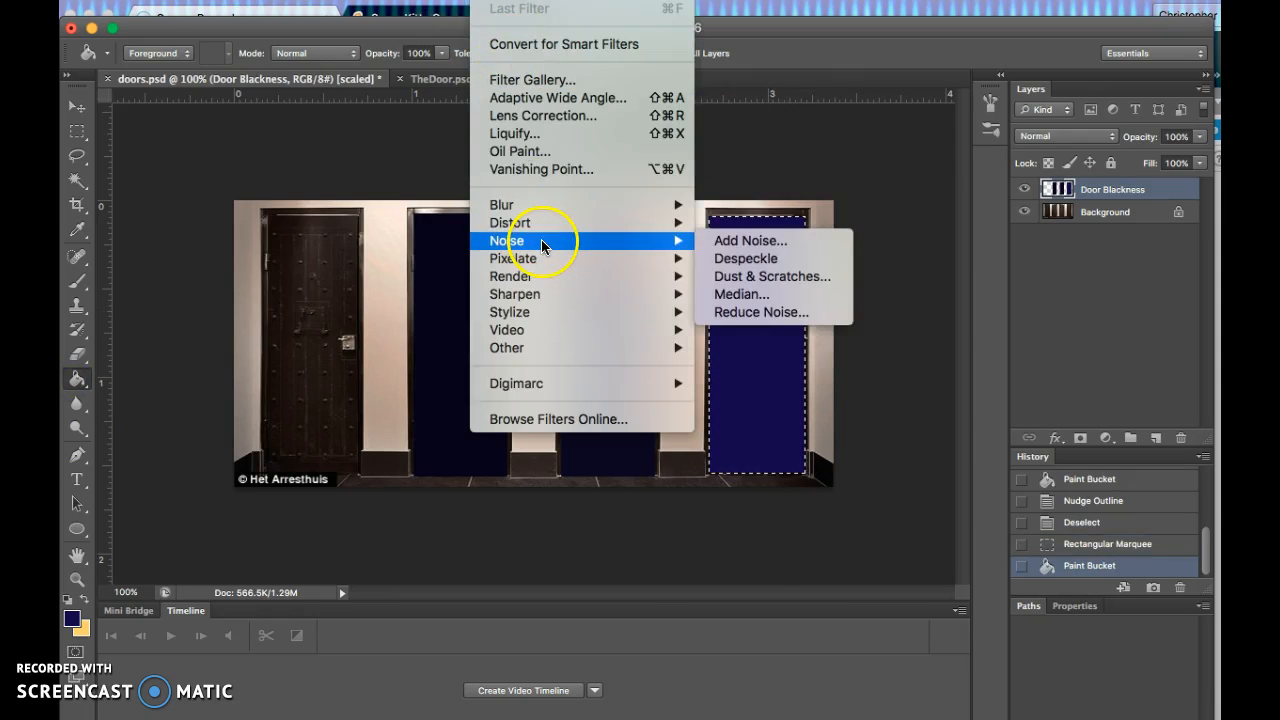
left_click(742, 243)
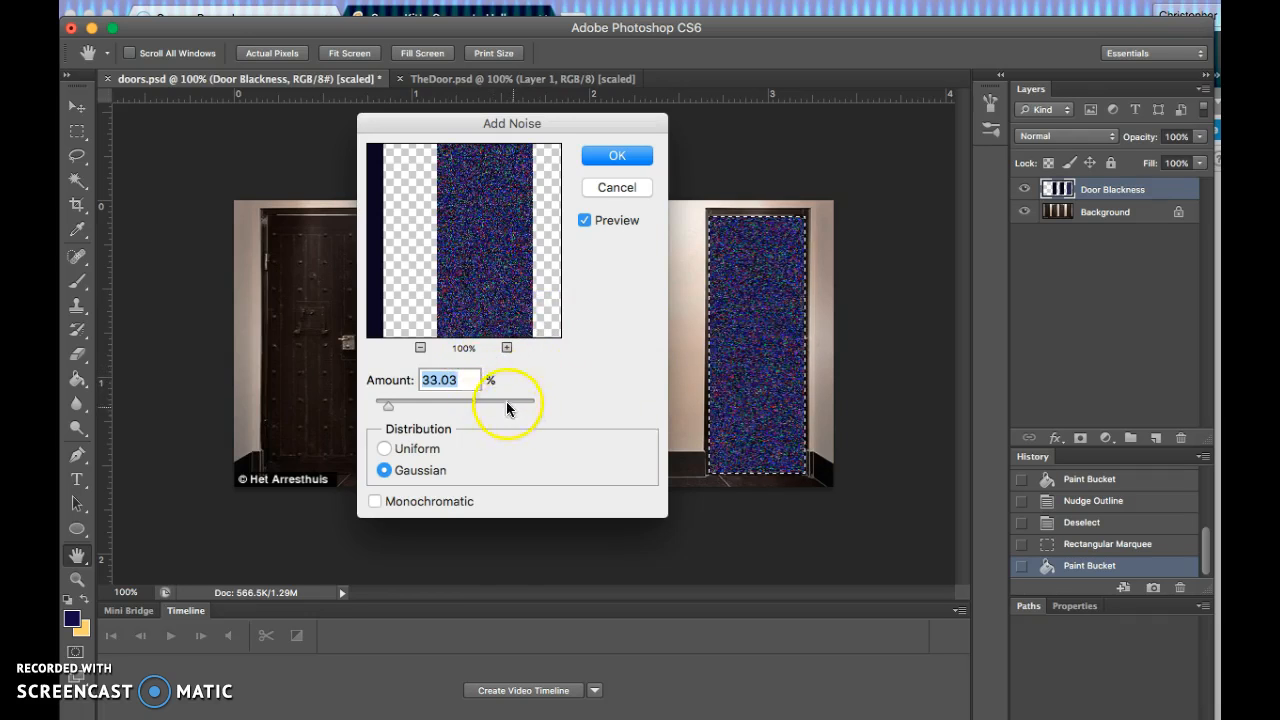
left_click_drag(385, 405, 488, 408)
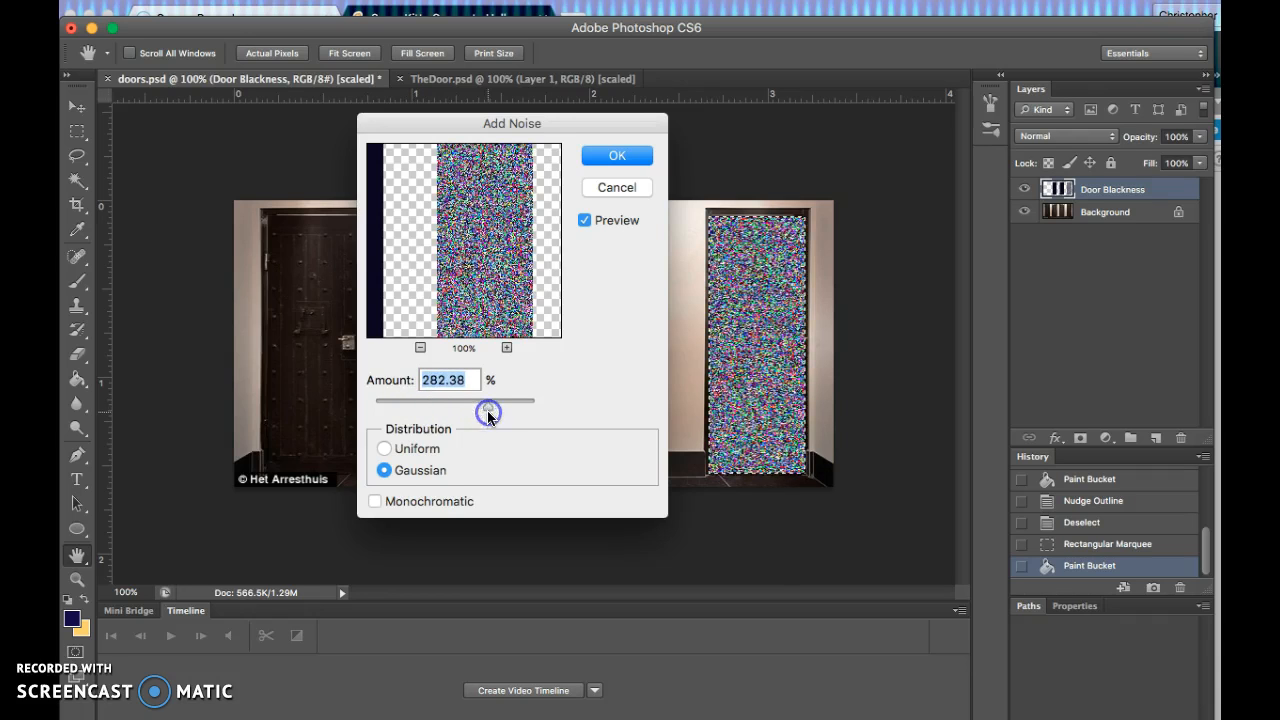
left_click(382, 450)
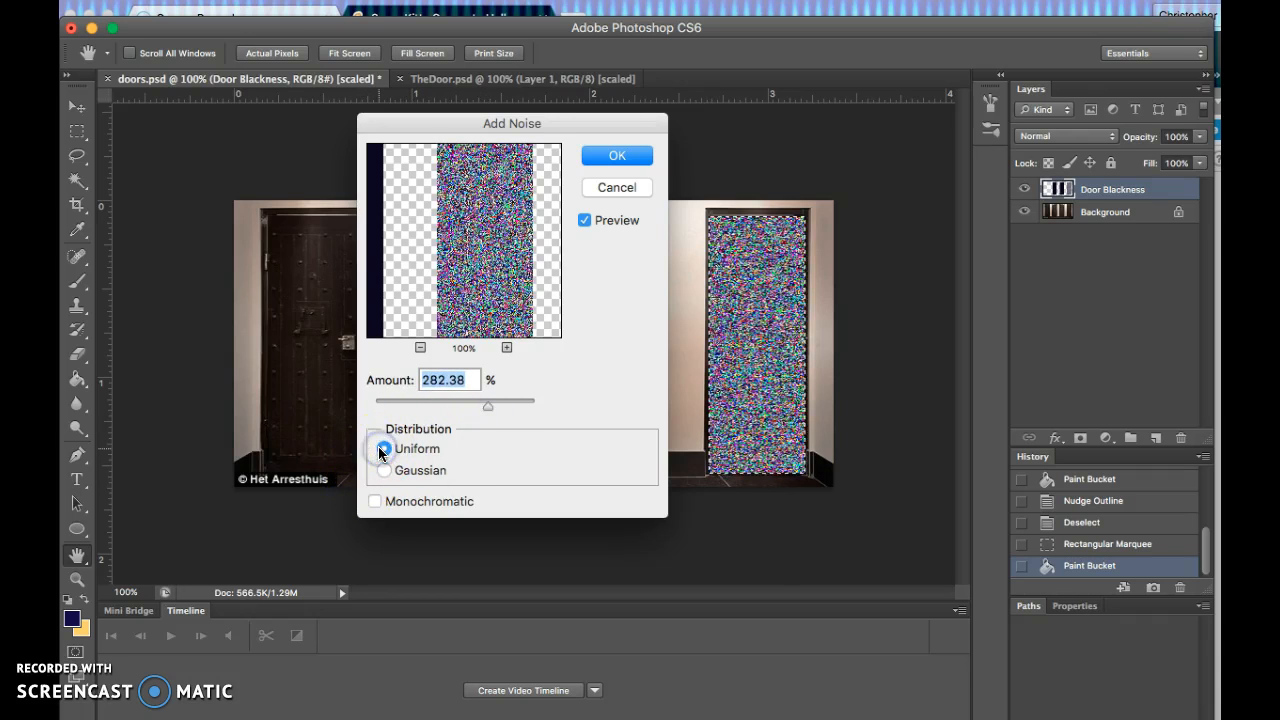
left_click(383, 471)
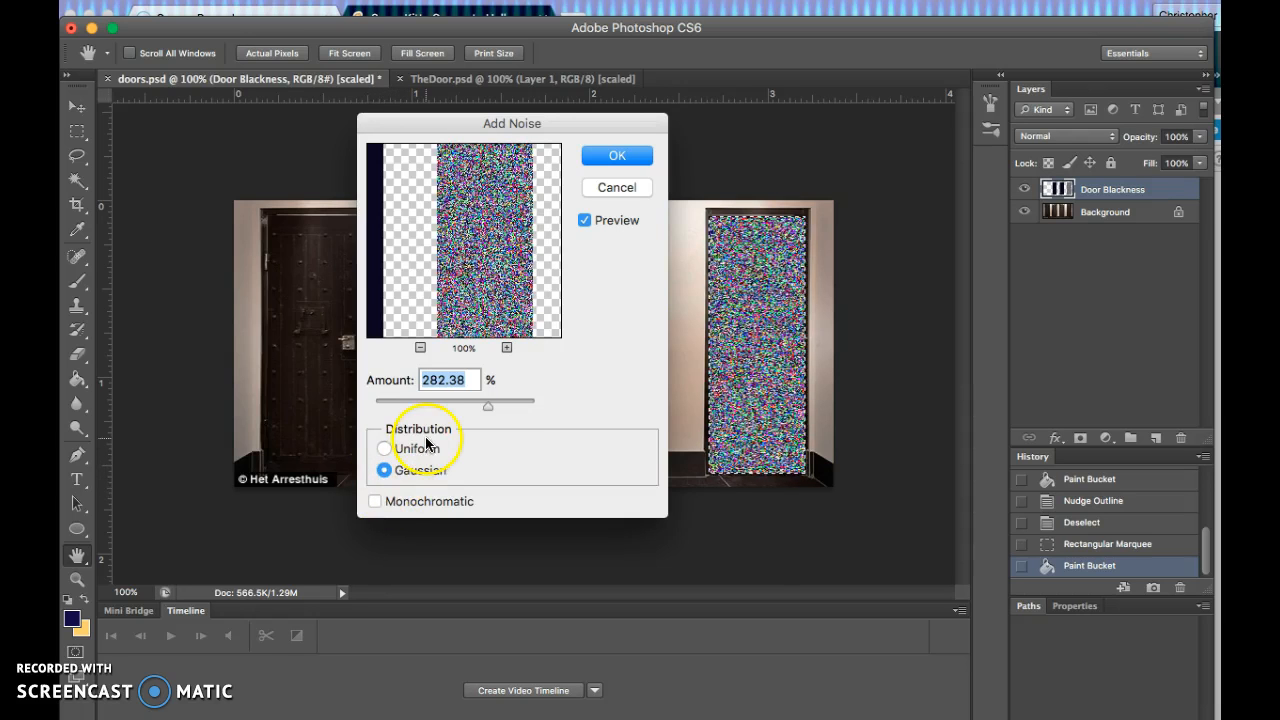
left_click_drag(490, 407, 433, 414)
left_click(374, 502)
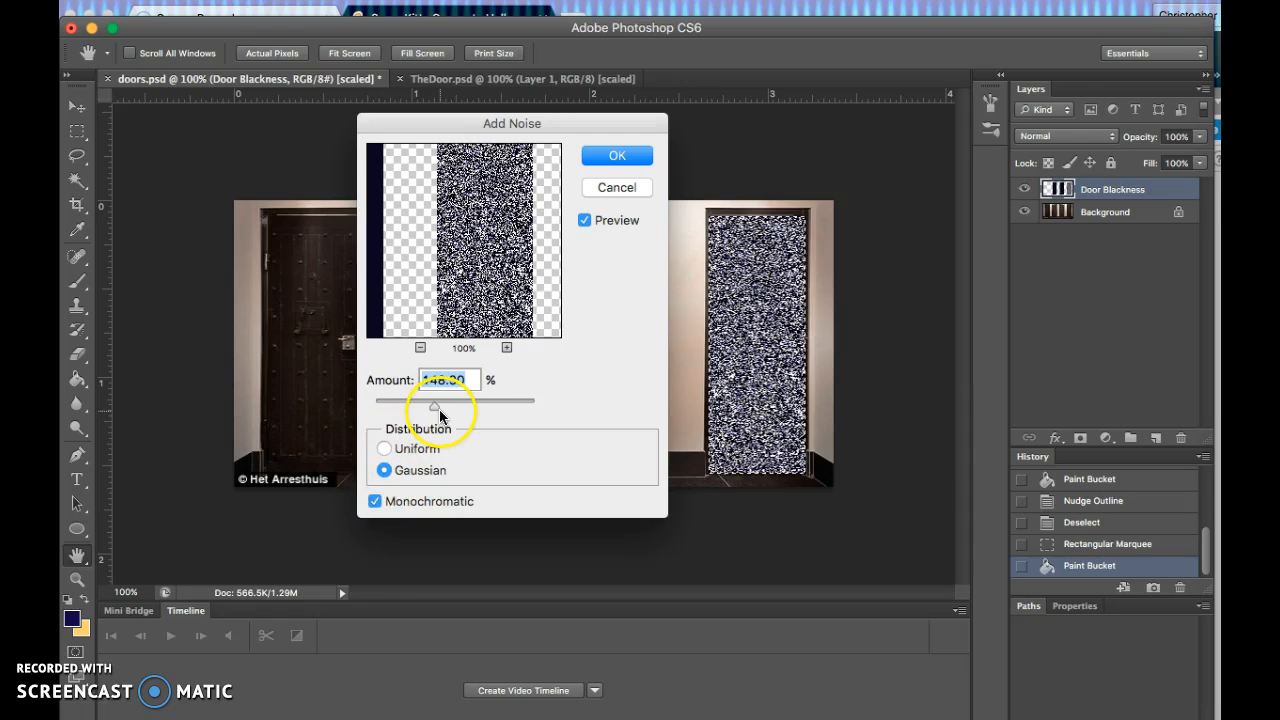
left_click_drag(441, 403, 404, 404)
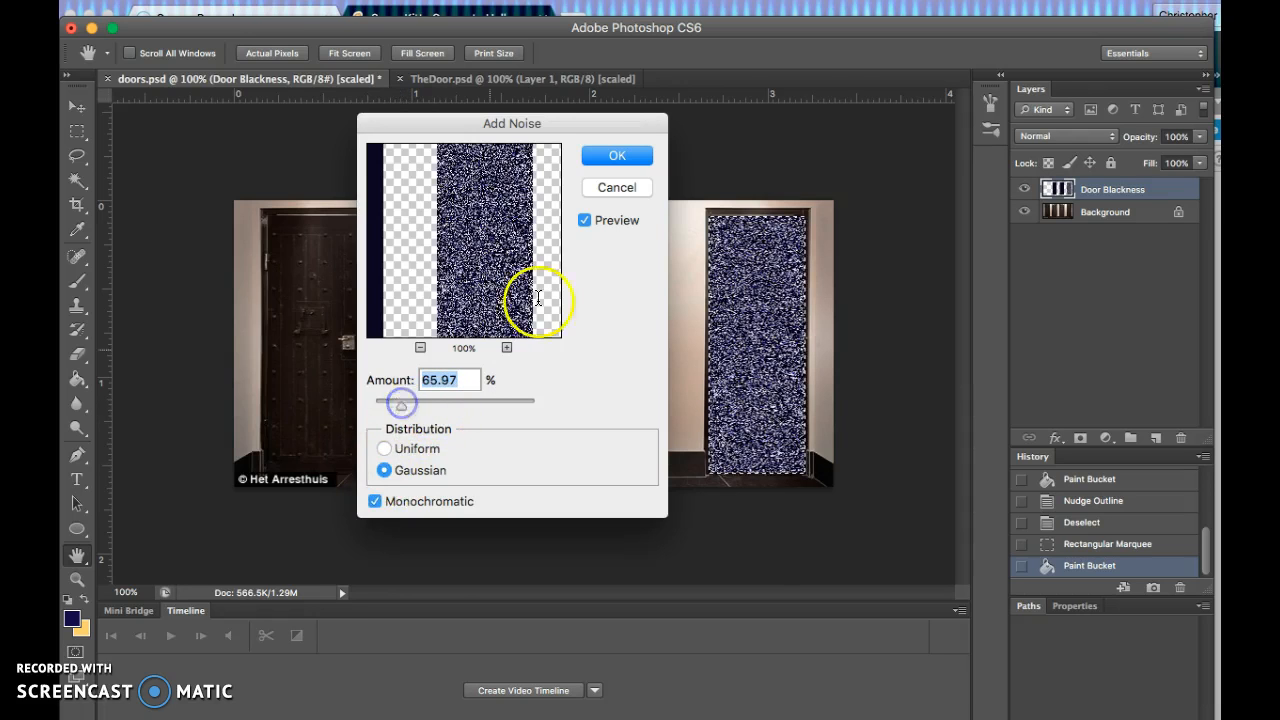
left_click(620, 152)
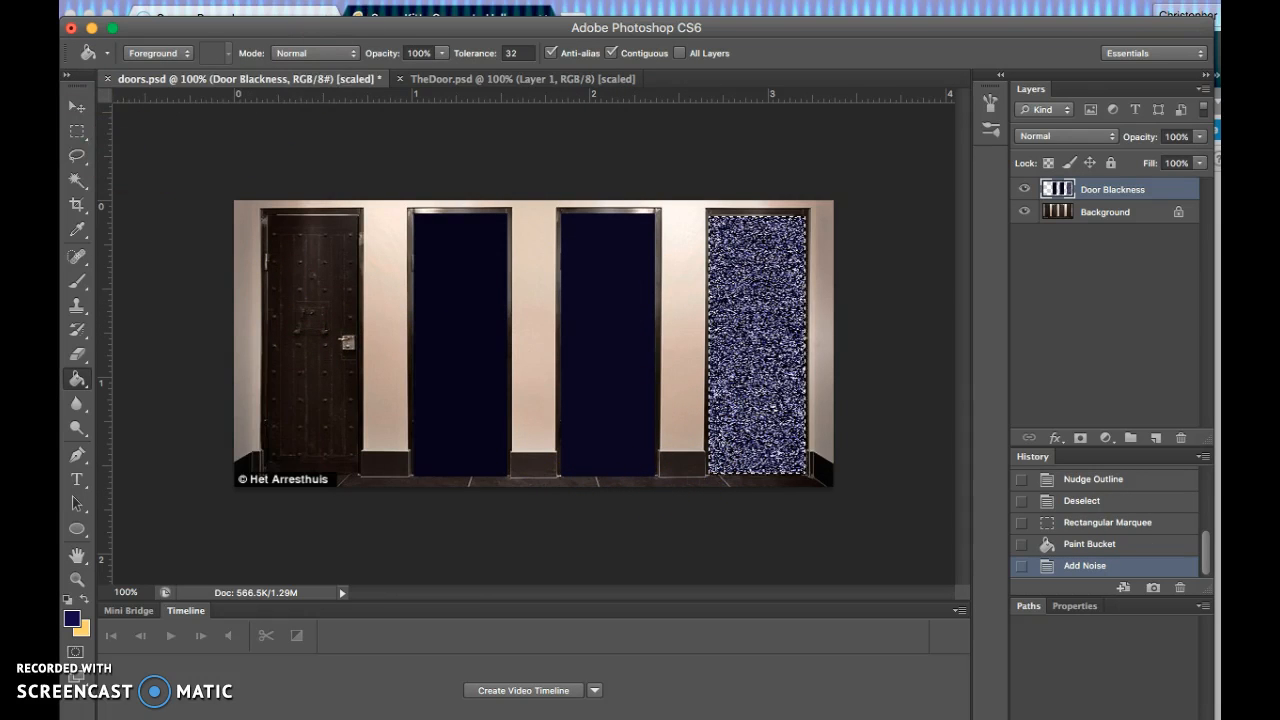
Step: Deselect the fourth door and draw a rectangular selection about 0.5 by 1.47 in around the first door, inside its frame
left_click(440, 2)
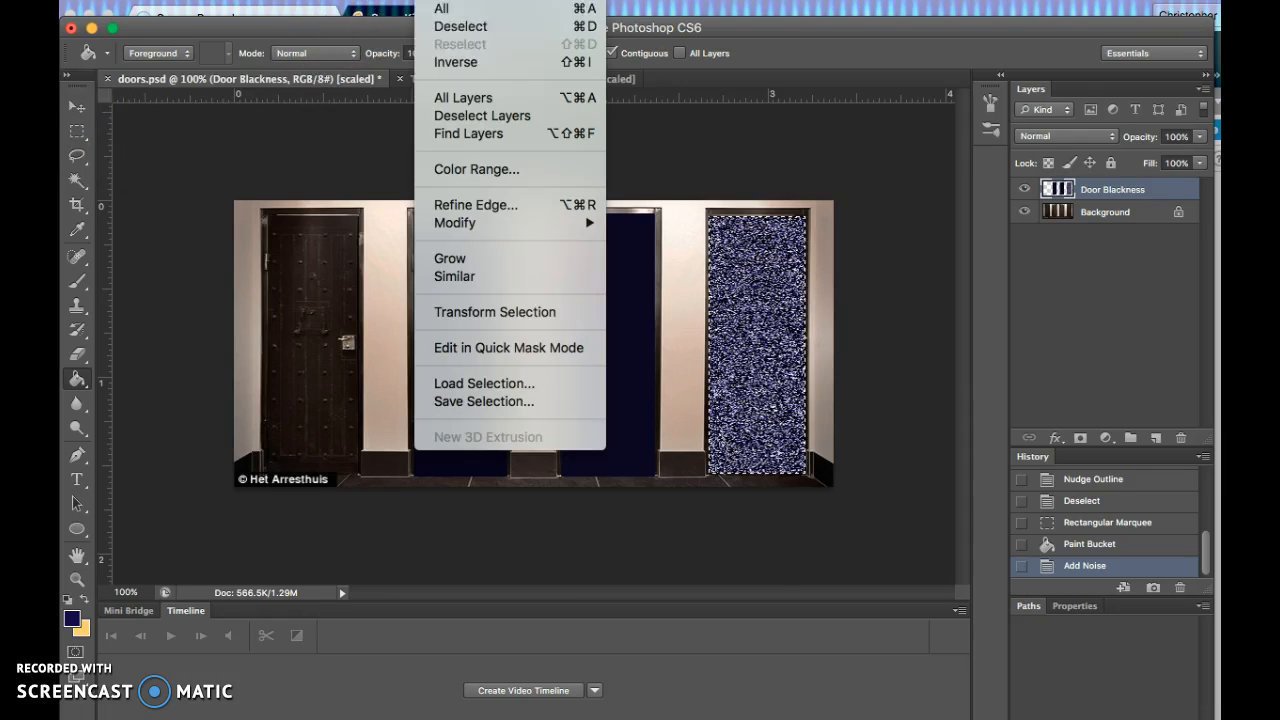
left_click(819, 34)
key("super+d")
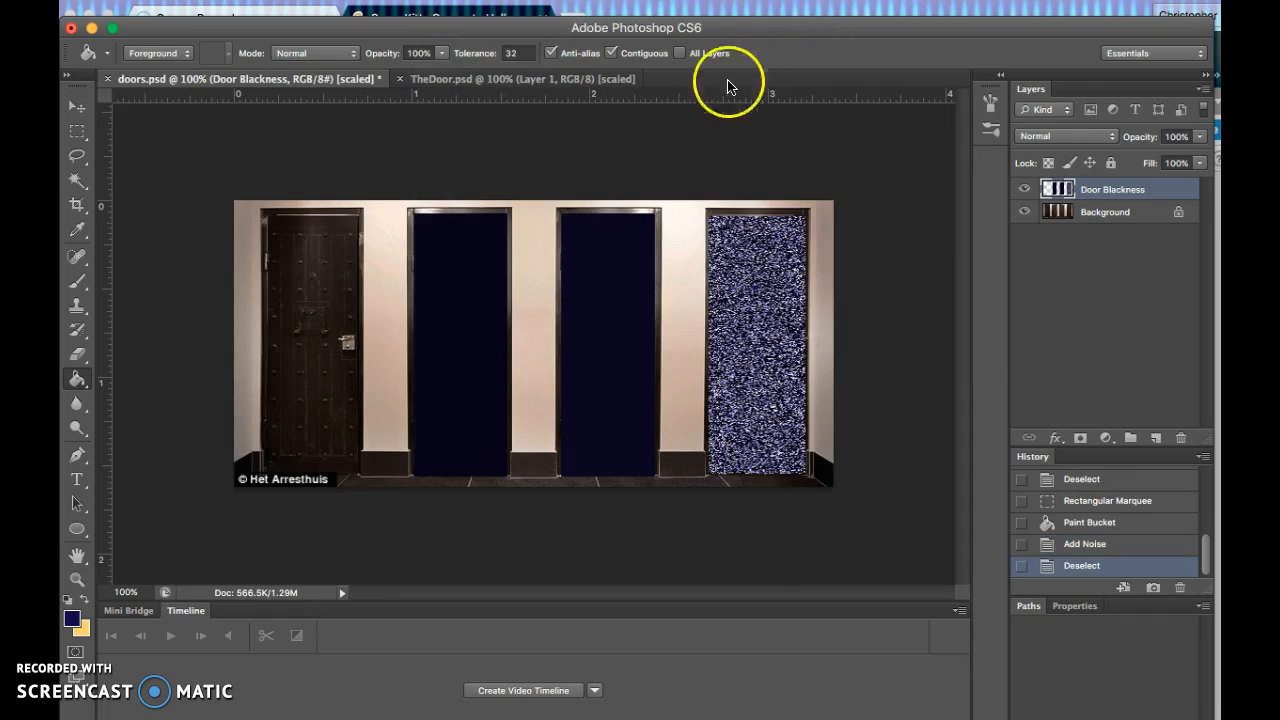
left_click(78, 132)
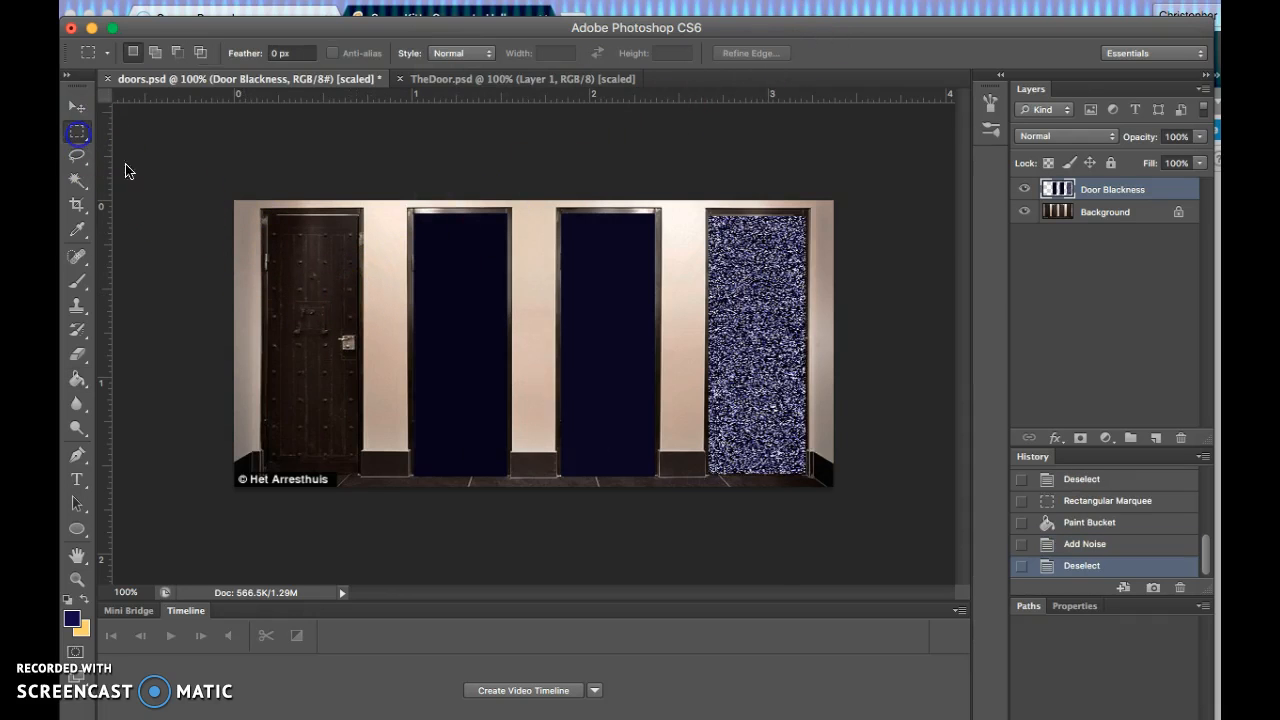
left_click_drag(268, 214, 349, 467)
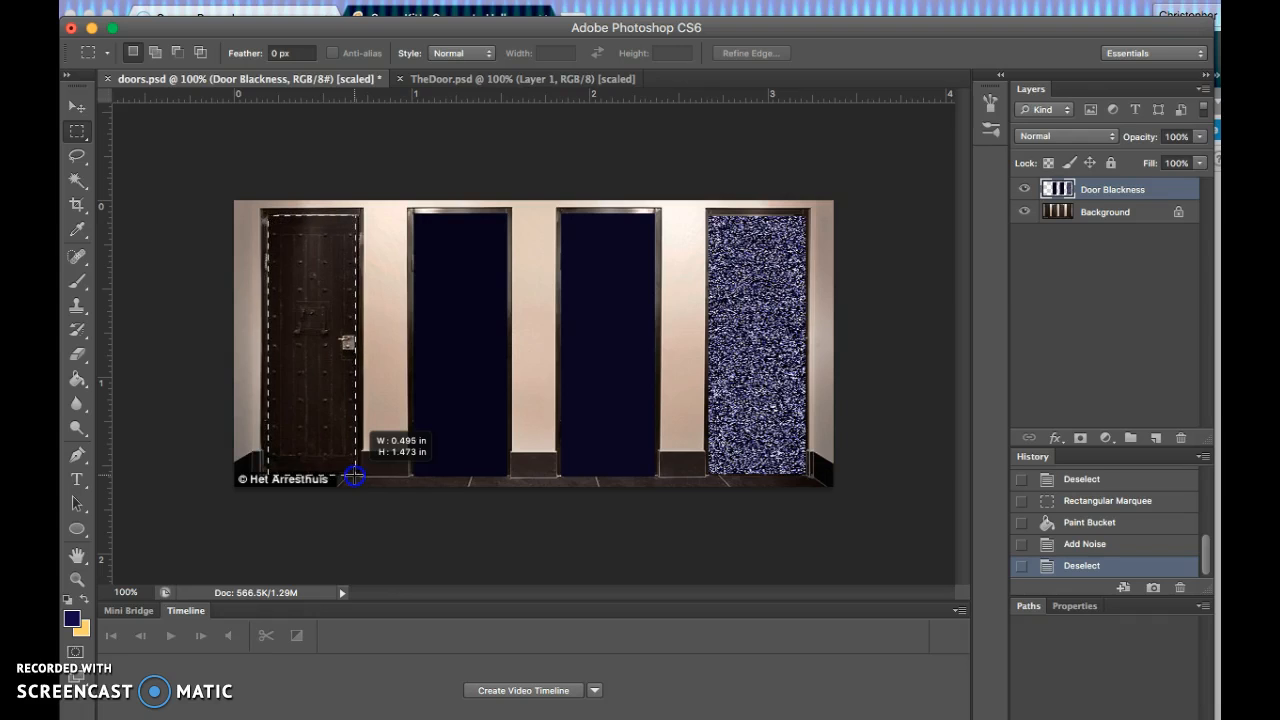
left_click_drag(355, 477, 355, 477)
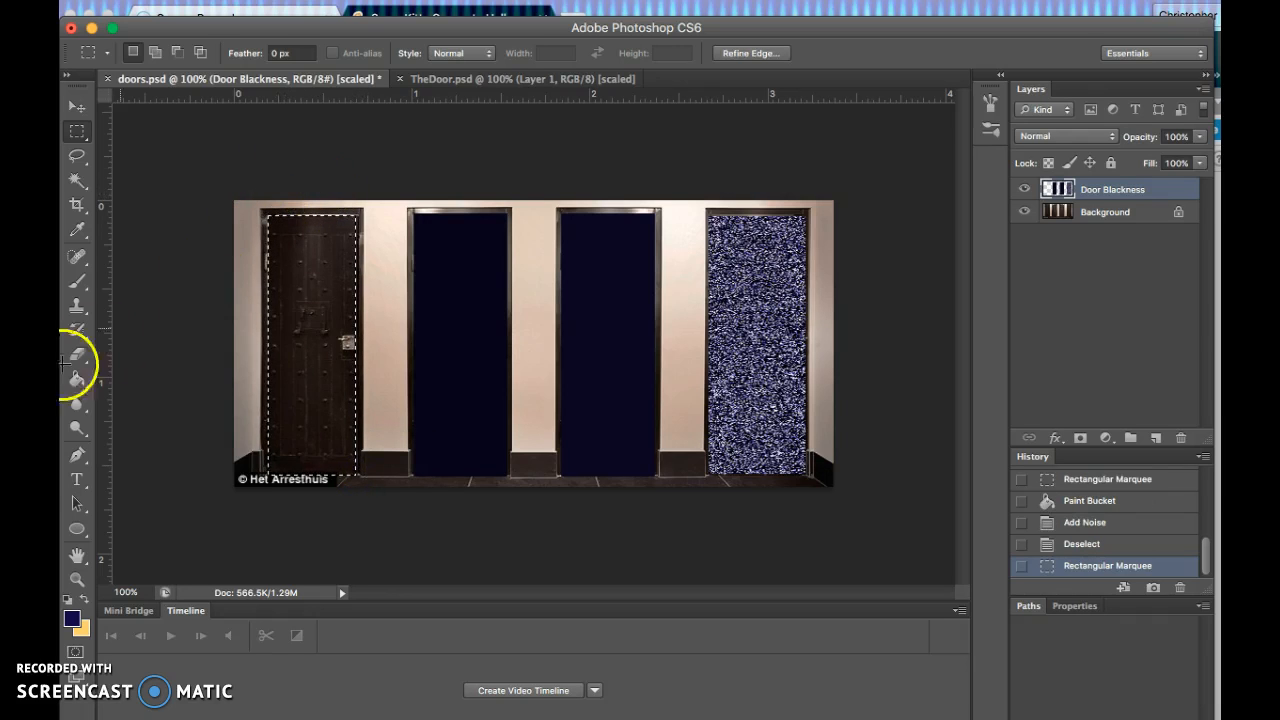
Step: Set the foreground color to very dark blue, hex 0b0526, and fill the selected first door with it using the Paint Bucket
left_click(72, 616)
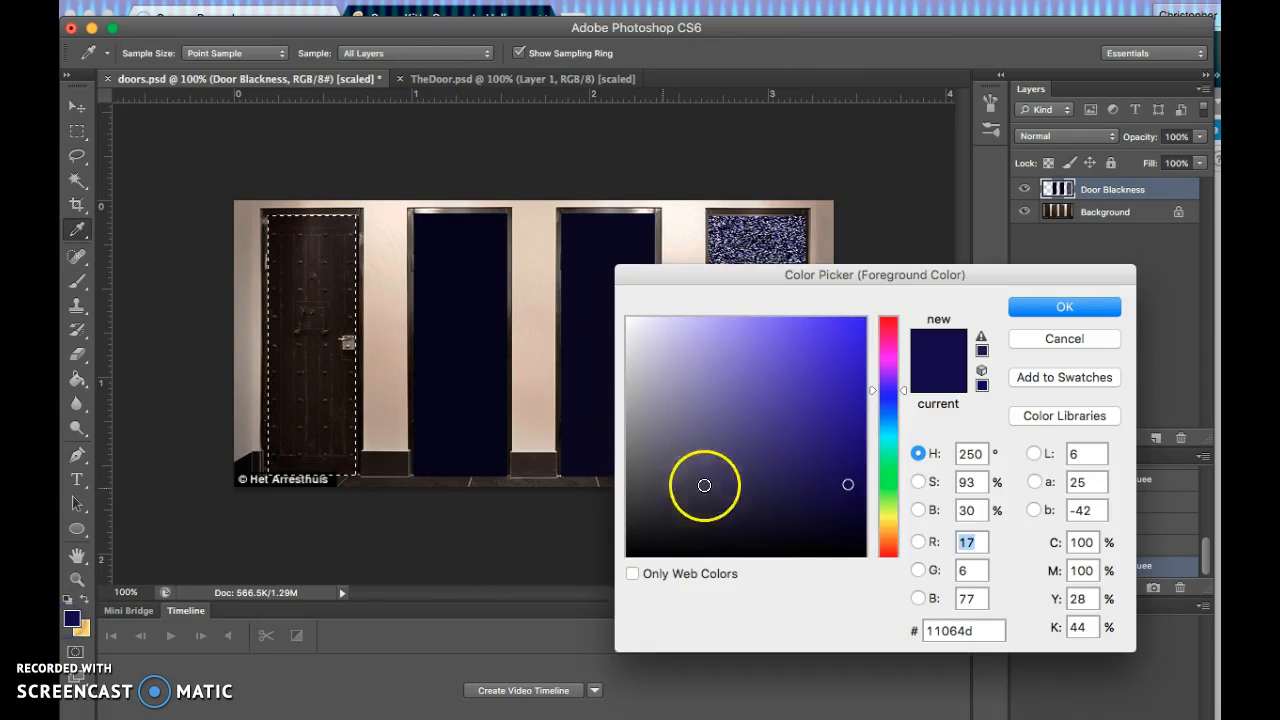
left_click(832, 521)
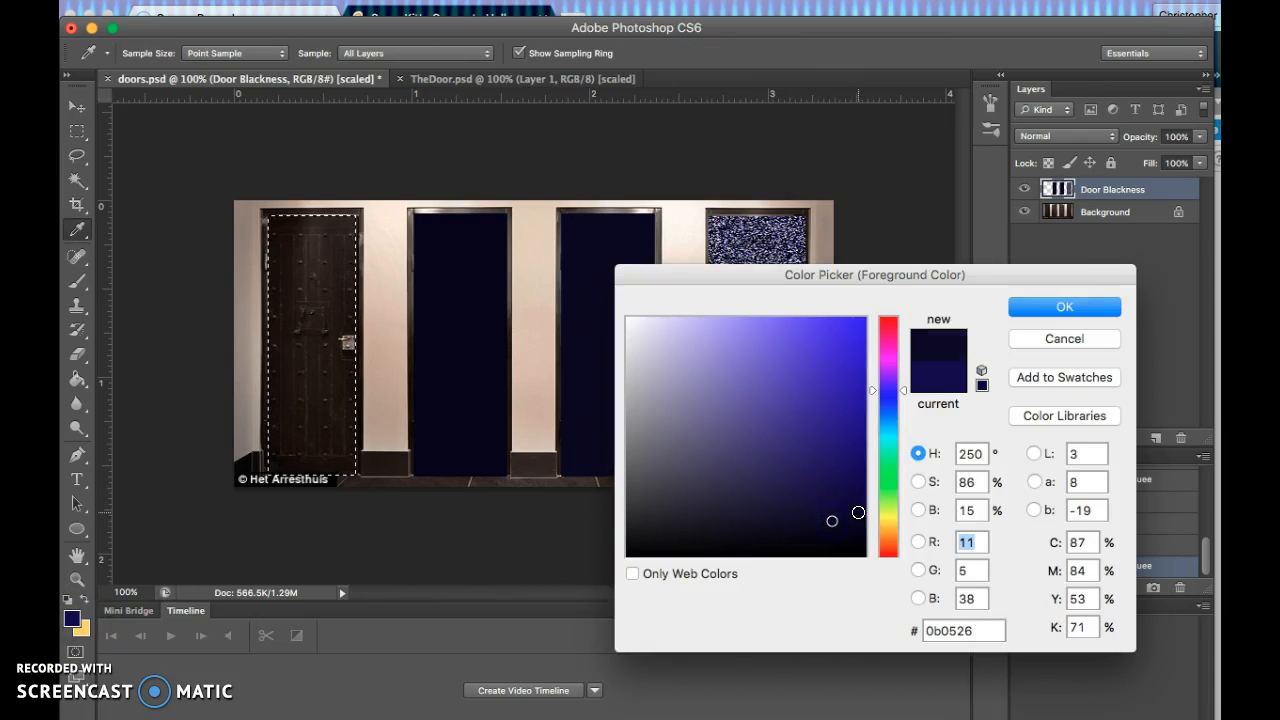
left_click(1064, 306)
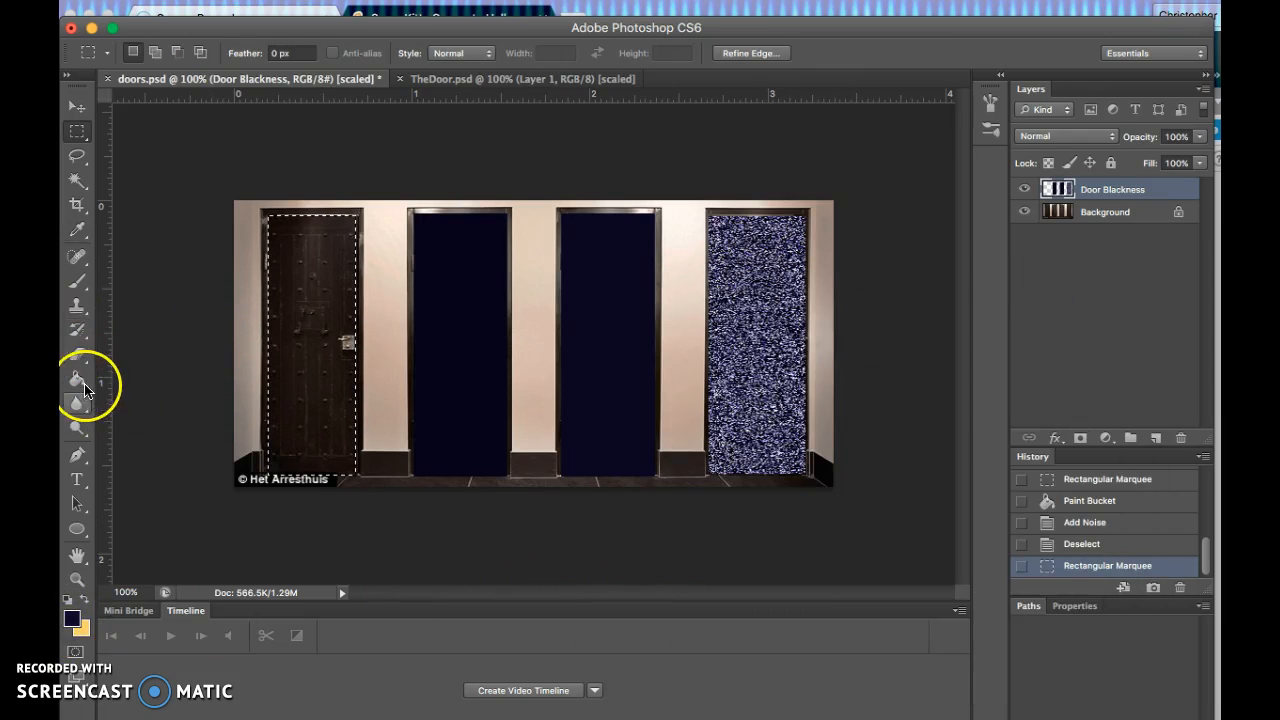
left_click(77, 378)
left_click(297, 371)
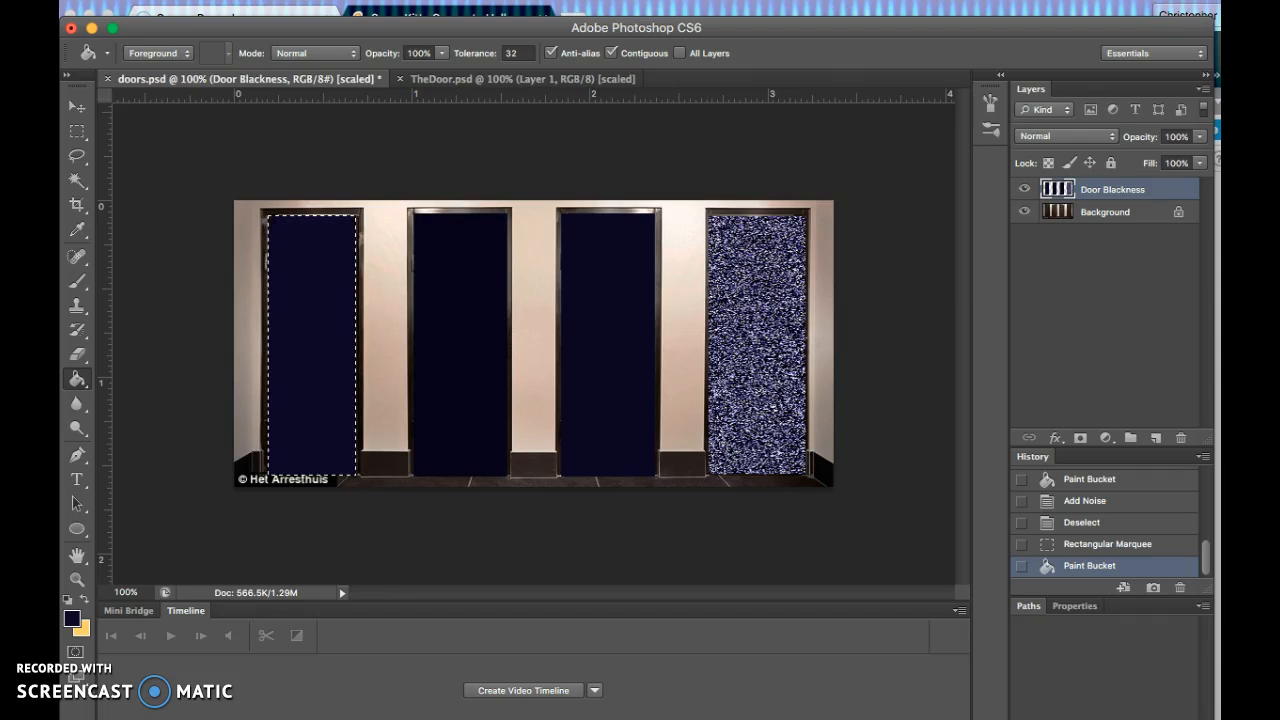
Step: Apply the Add Noise filter to the selected first door with Uniform distribution, Monochromatic disabled and an amount of about 47%
left_click(490, 0)
mouse_move(545, 222)
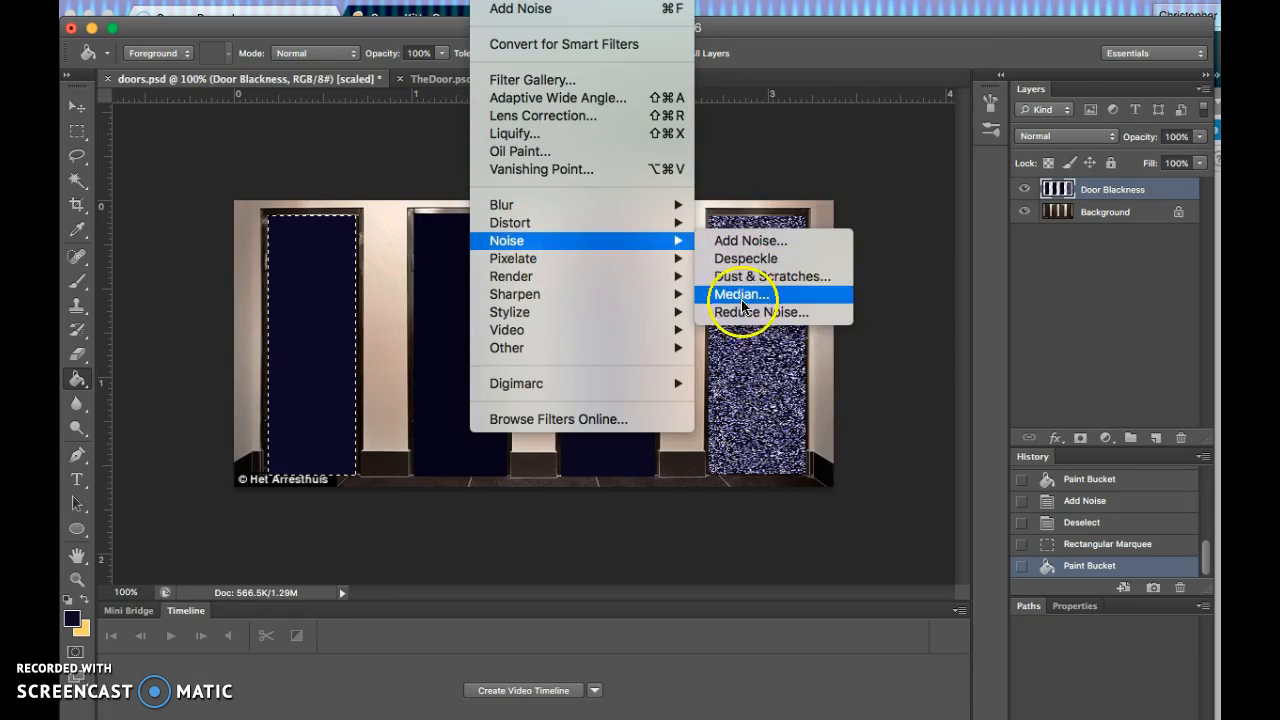
left_click(748, 242)
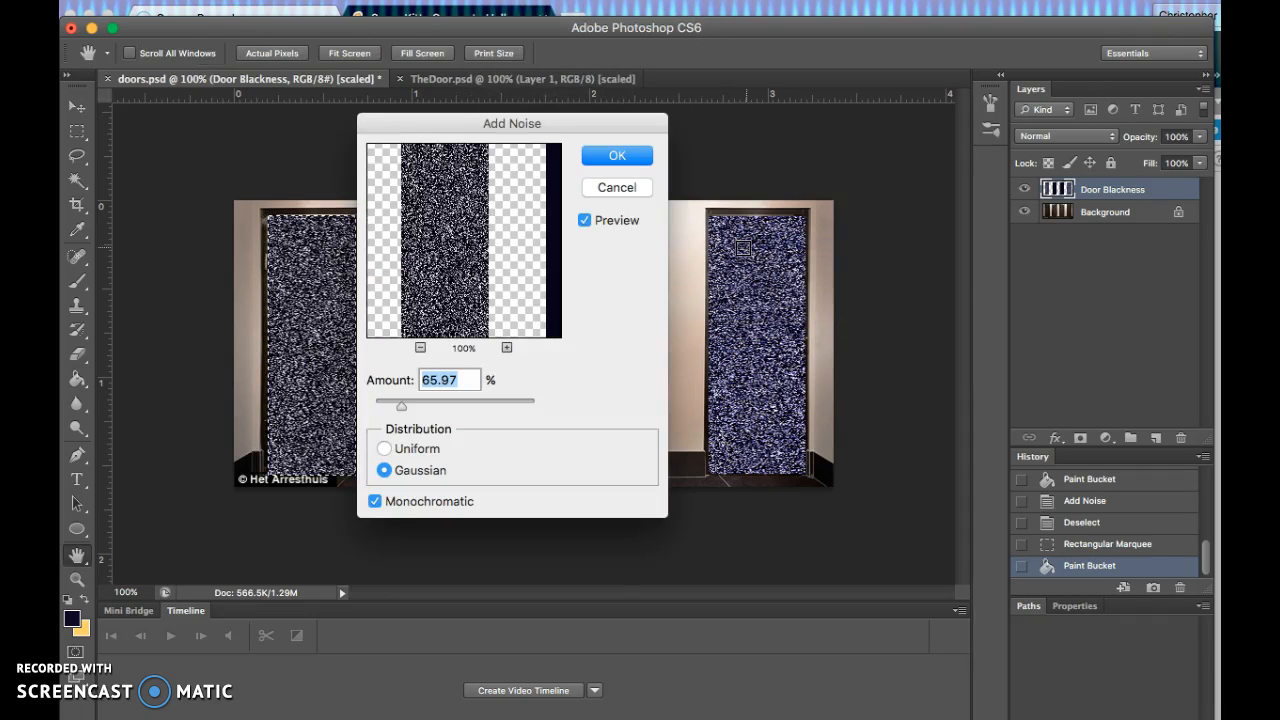
left_click(384, 449)
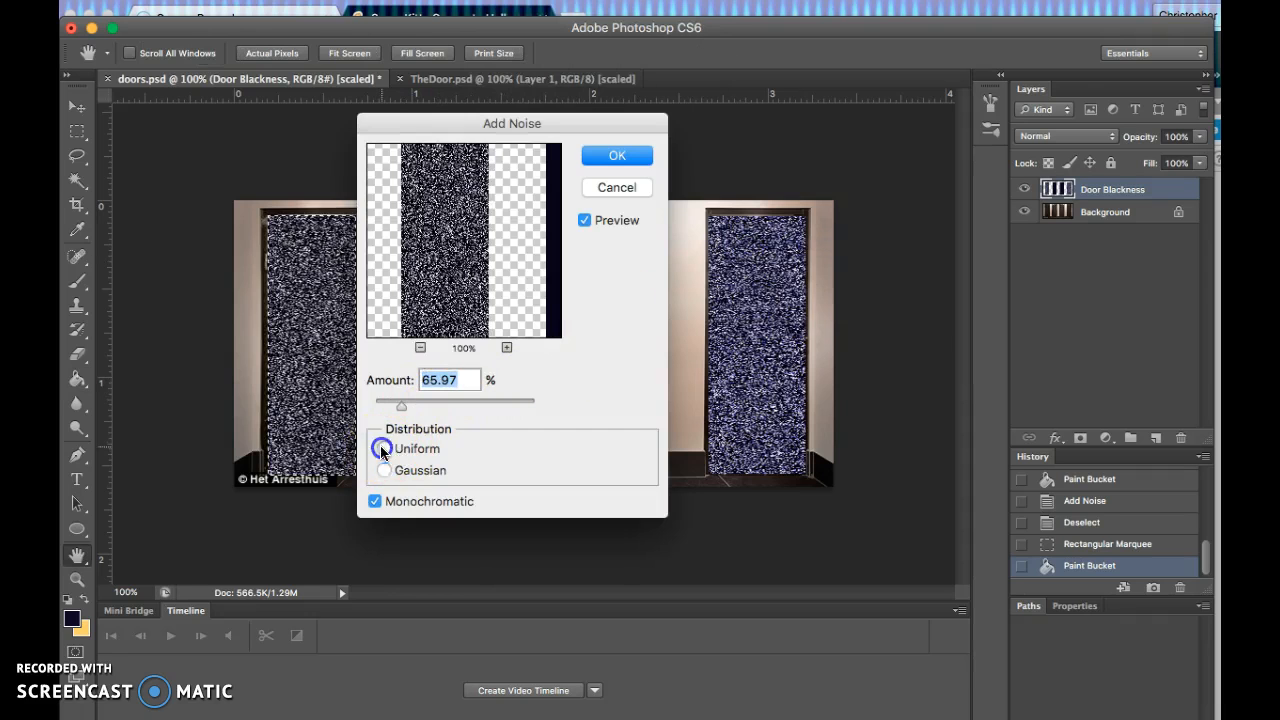
left_click(375, 501)
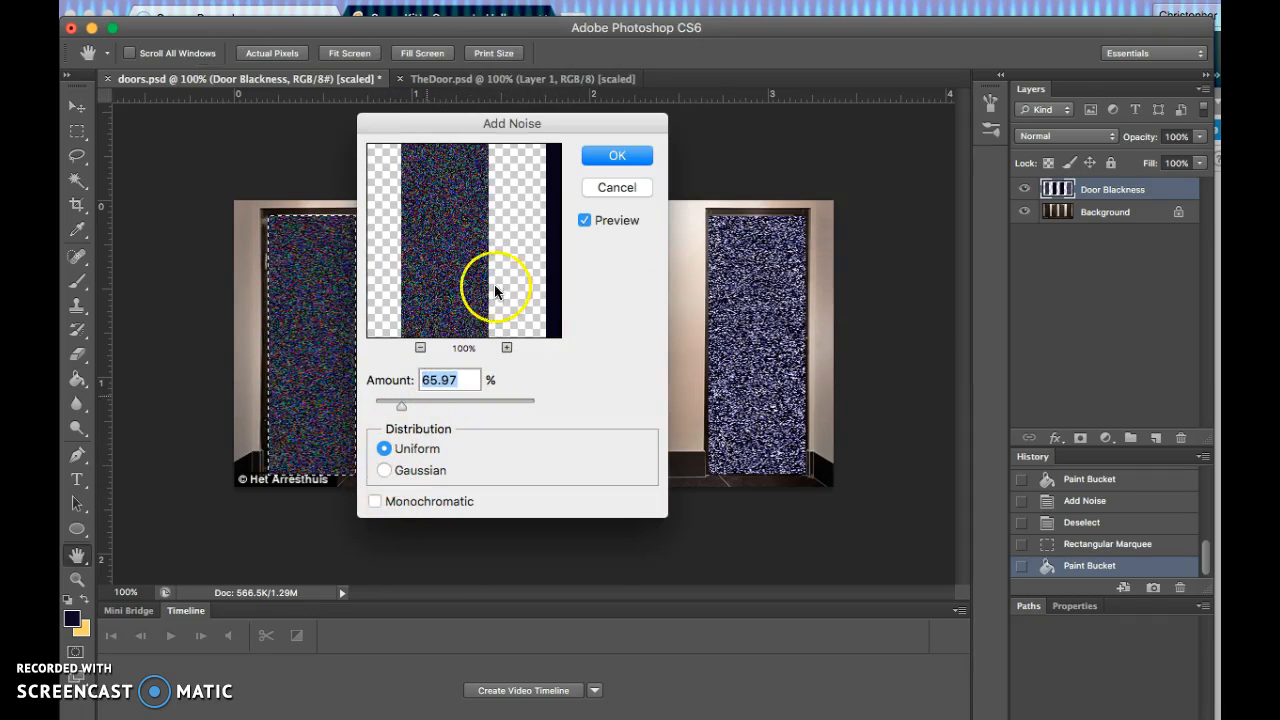
left_click_drag(401, 409, 401, 410)
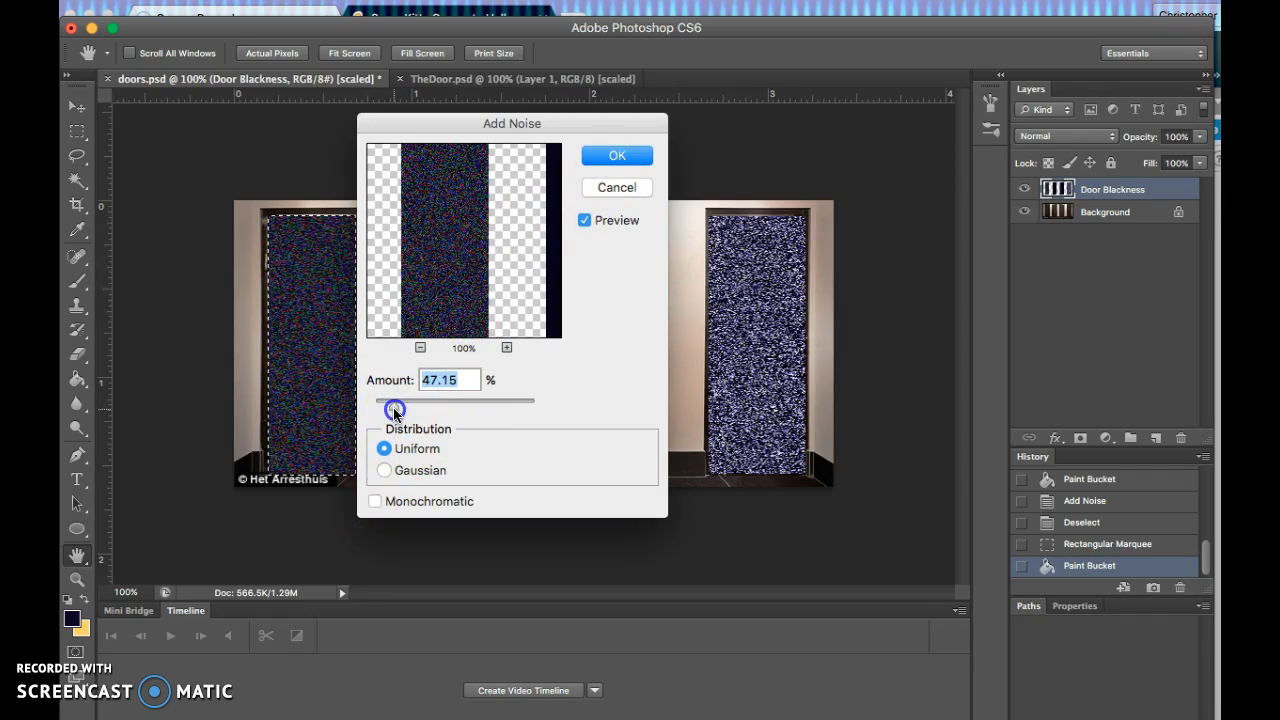
left_click(617, 158)
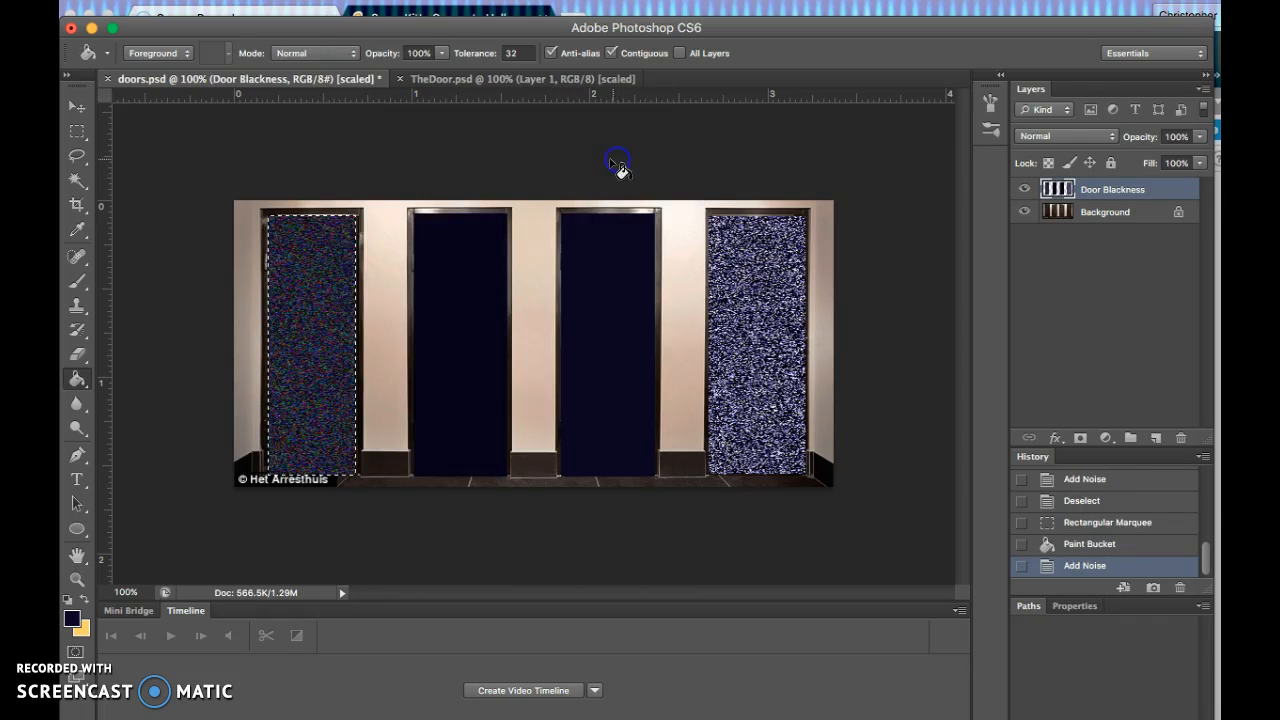
Step: Apply the Motion Blur filter to the first door at an angle of 0 degrees
left_click(490, 1)
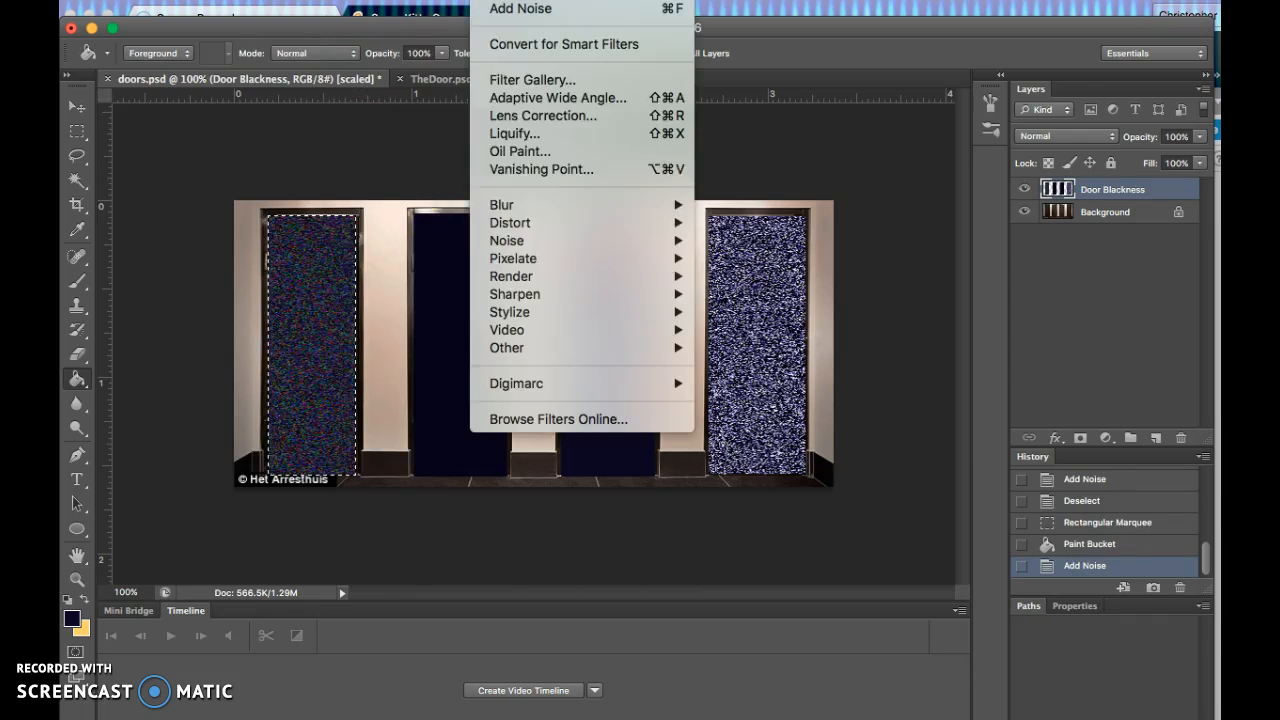
mouse_move(506, 205)
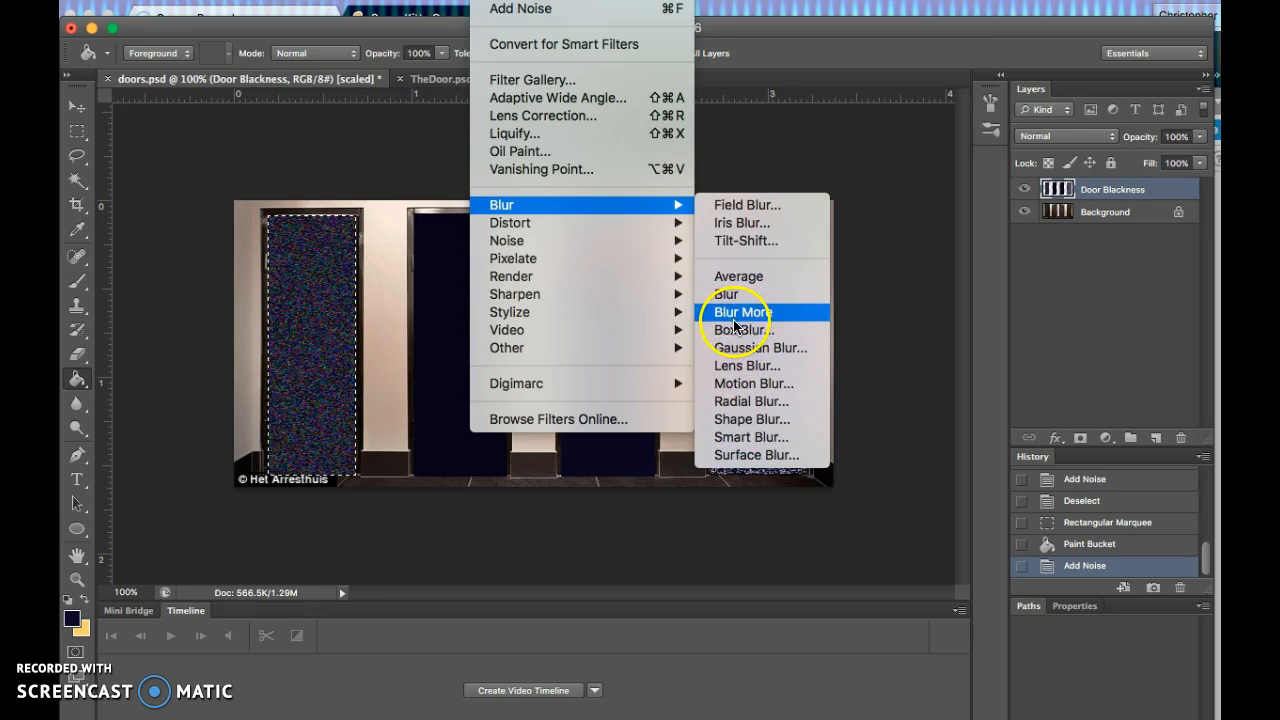
left_click(736, 366)
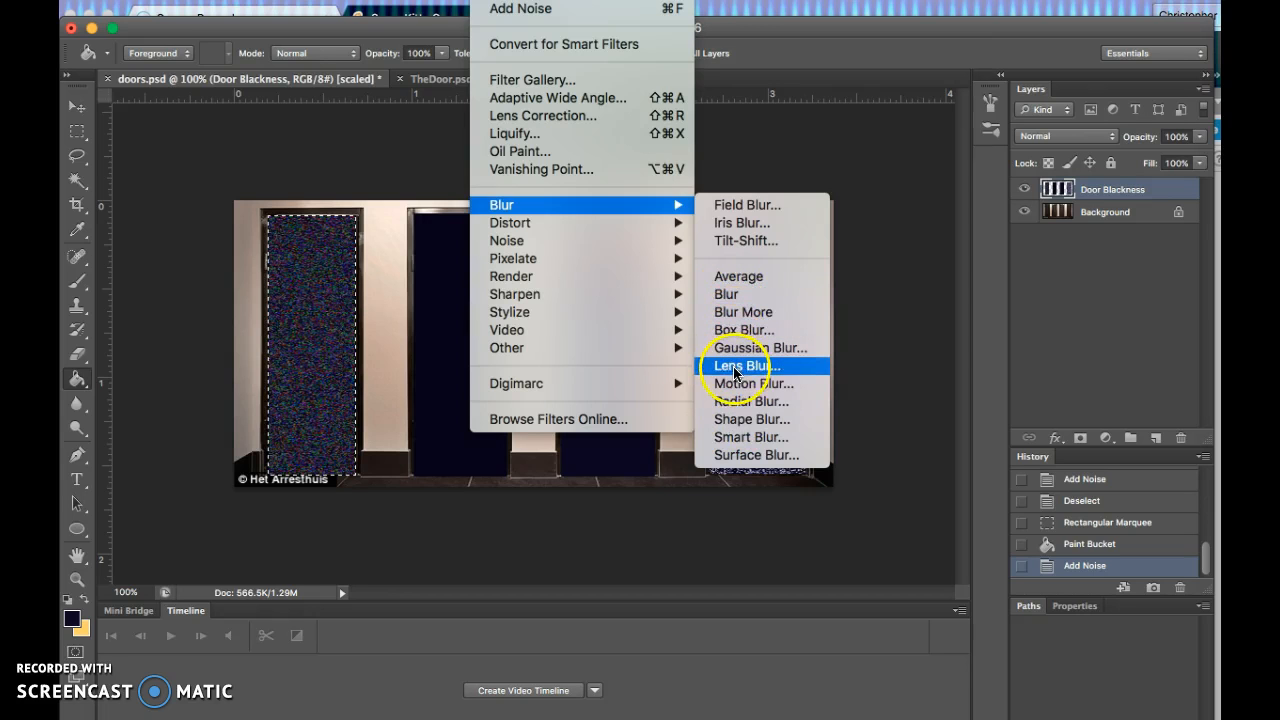
left_click(740, 383)
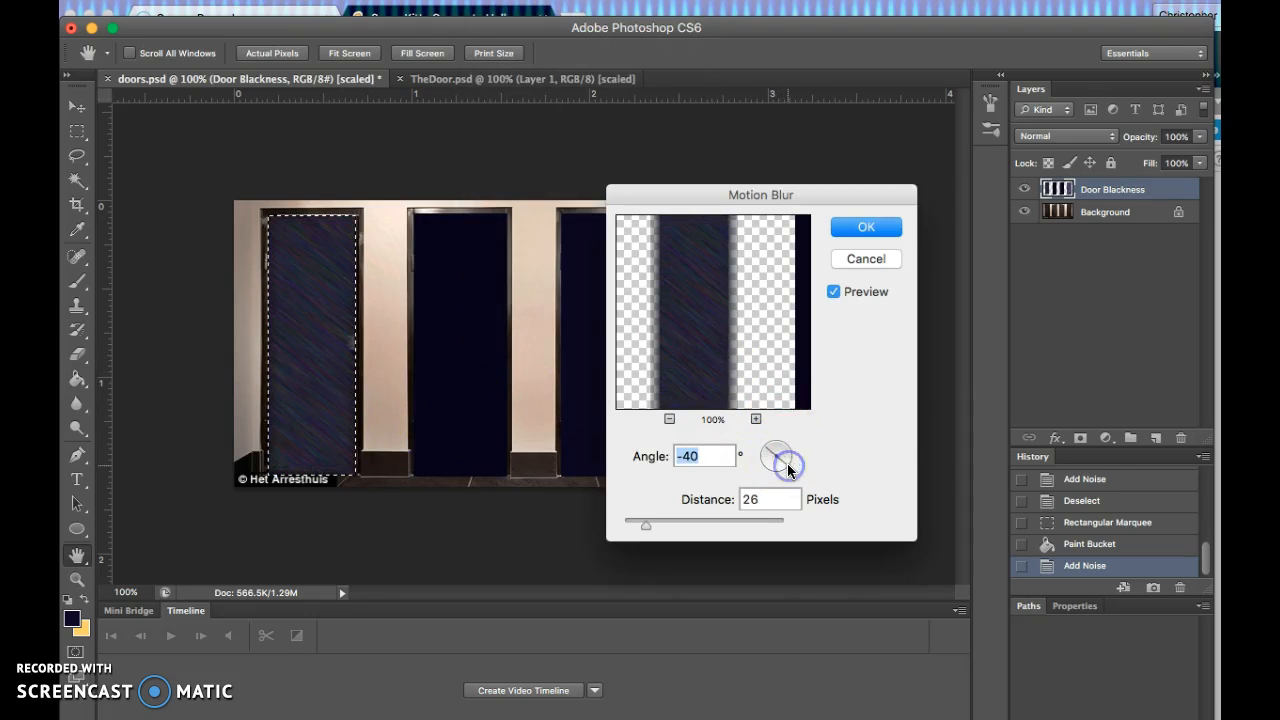
mouse_move(787, 463)
left_mouse_down()
mouse_move(782, 476)
mouse_move(773, 447)
mouse_move(765, 458)
mouse_move(668, 455)
left_mouse_up()
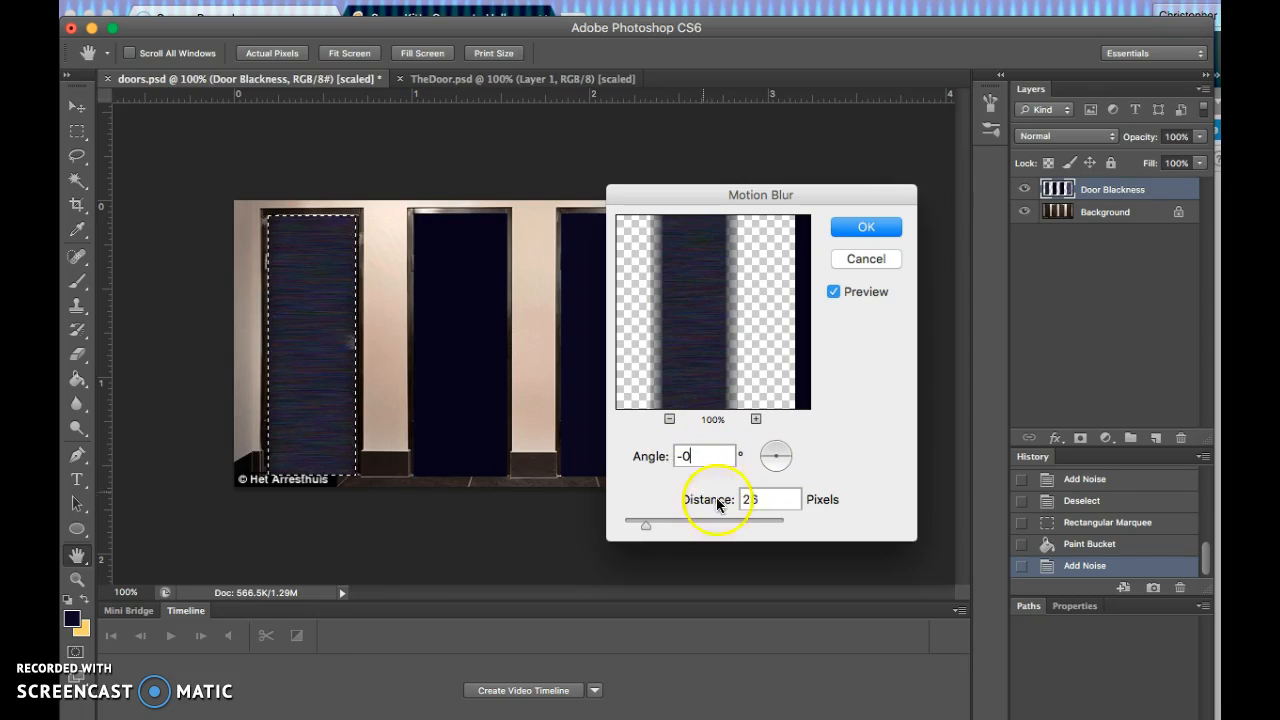
left_click_drag(669, 524, 644, 531)
left_click(866, 226)
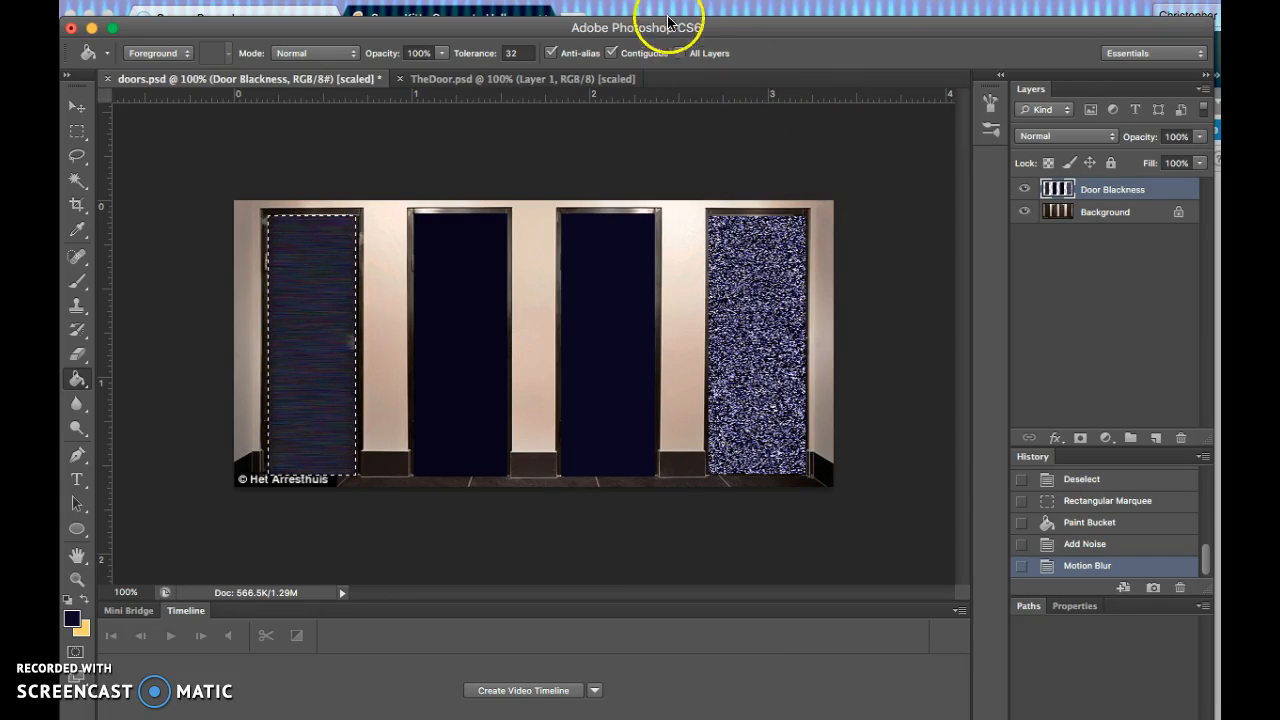
Step: Apply the ZigZag distortion to the first door with amount 37, 15 ridges and the Pond Ripples style
left_click(490, 0)
mouse_move(503, 228)
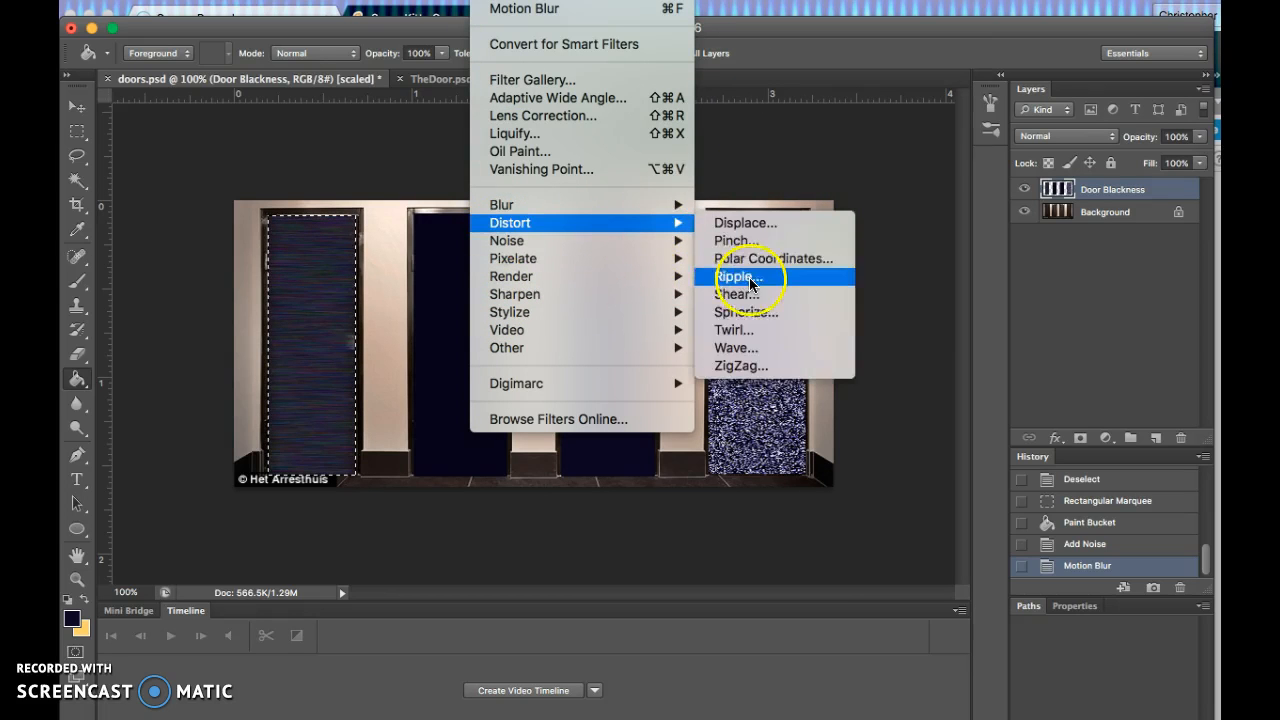
left_click(752, 366)
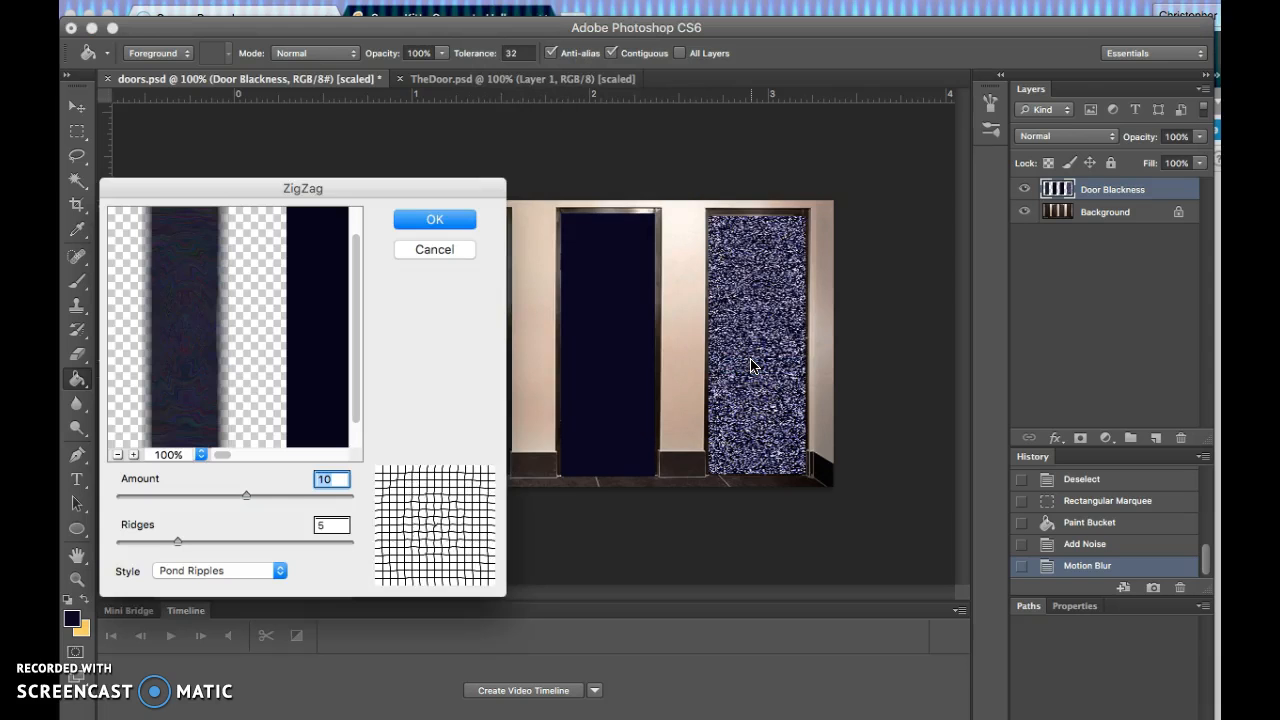
left_click_drag(180, 543, 287, 543)
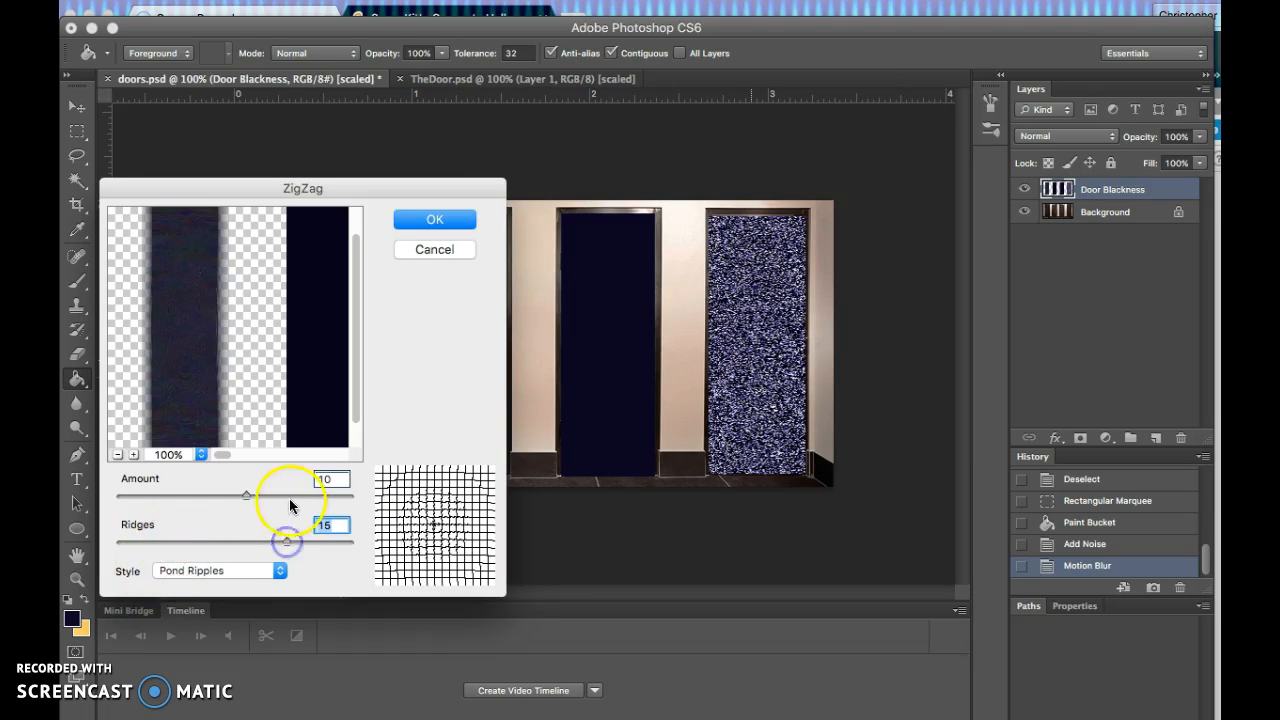
left_click_drag(242, 497, 277, 503)
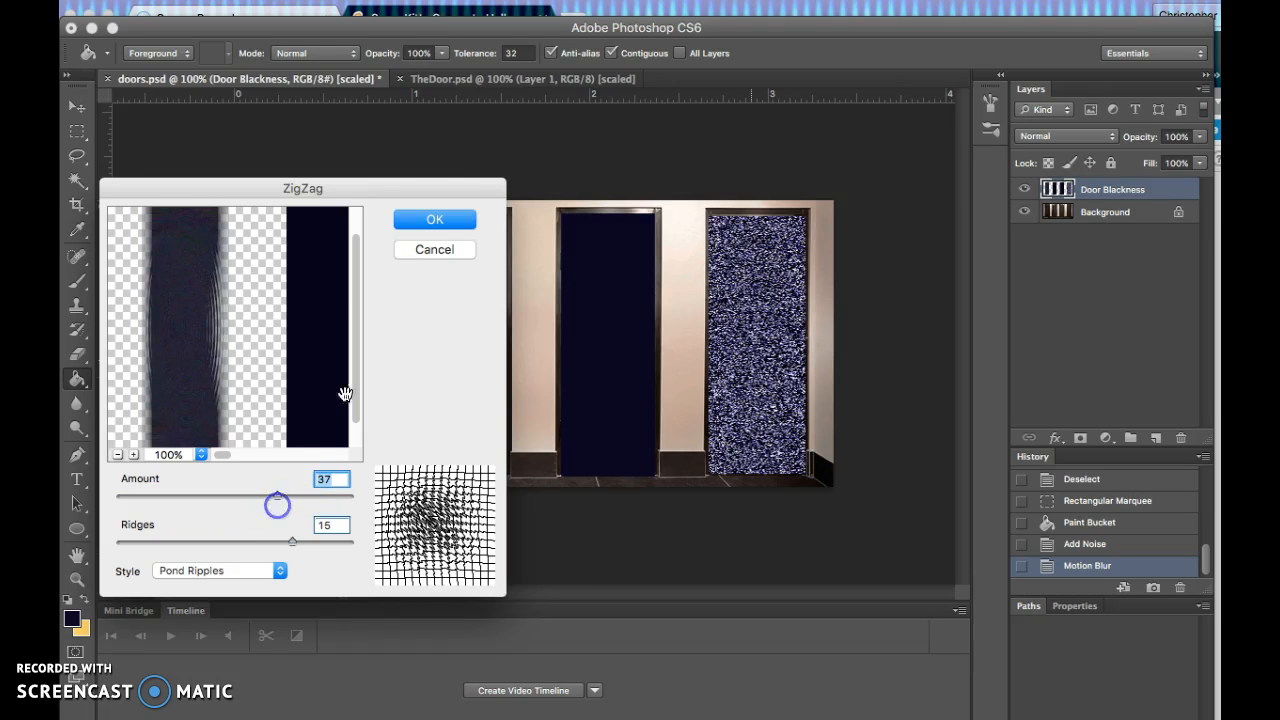
left_click(435, 218)
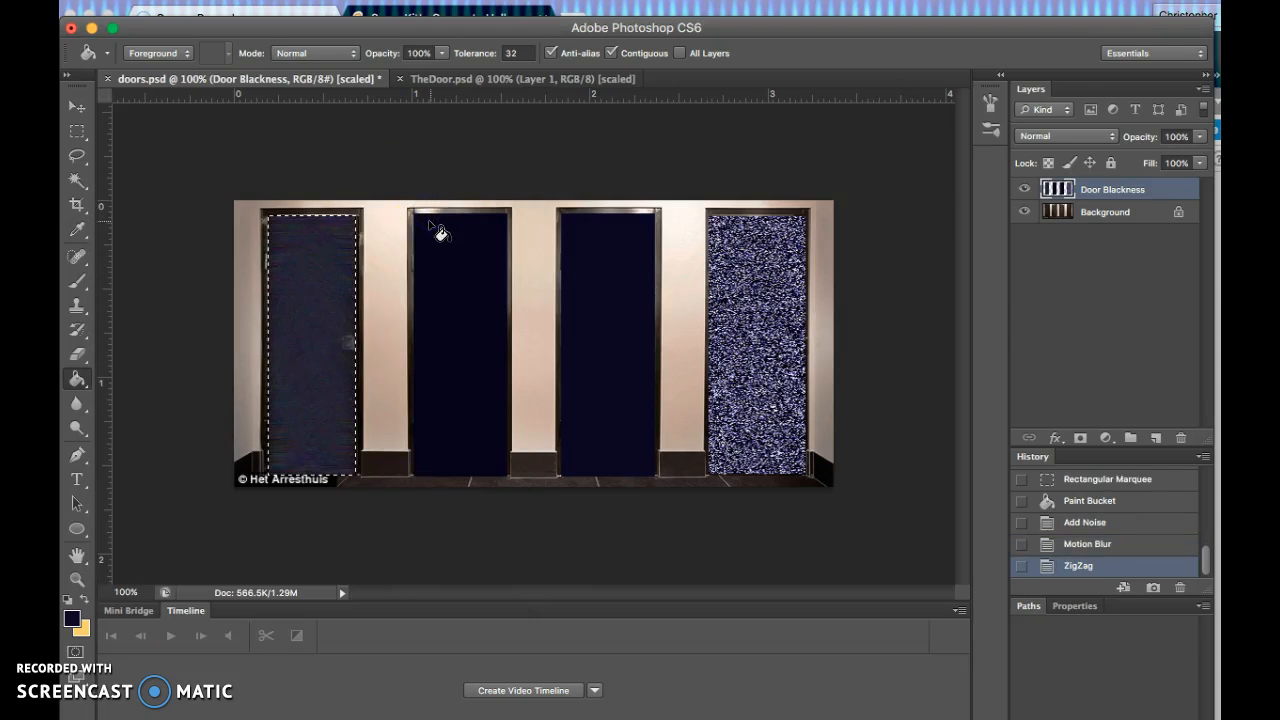
left_click(340, 505)
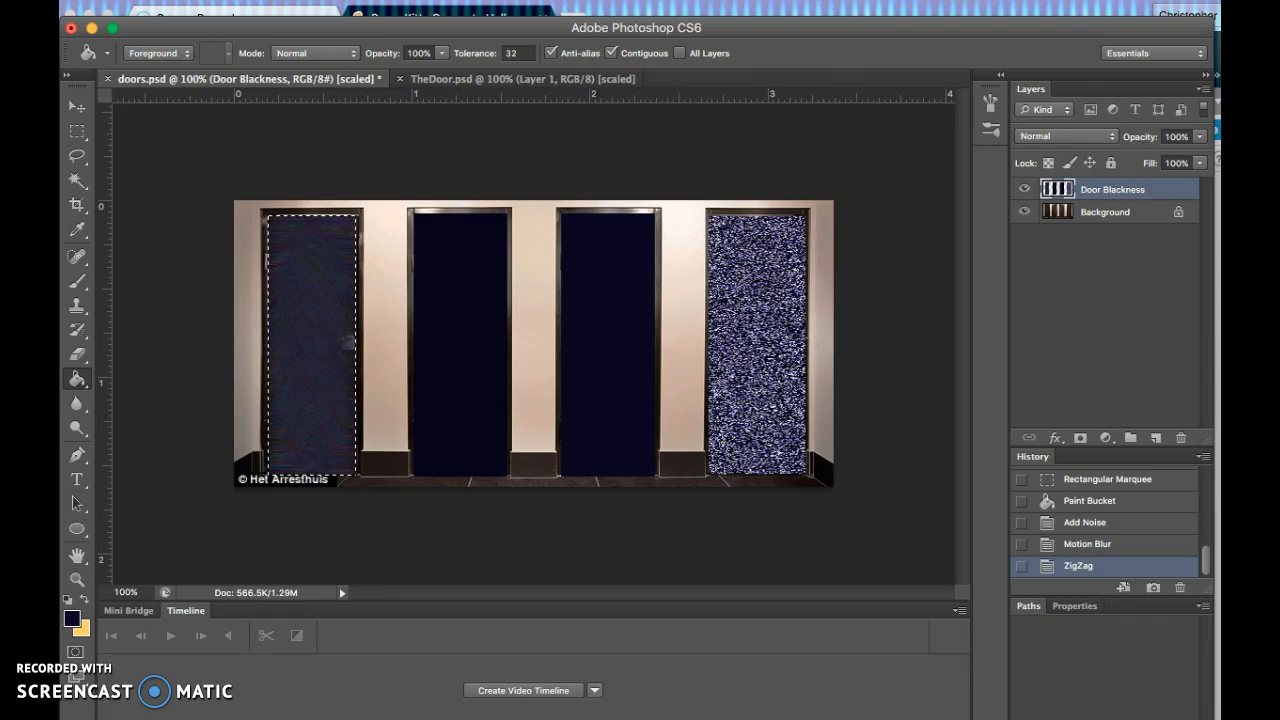
left_click(505, 3)
mouse_move(505, 258)
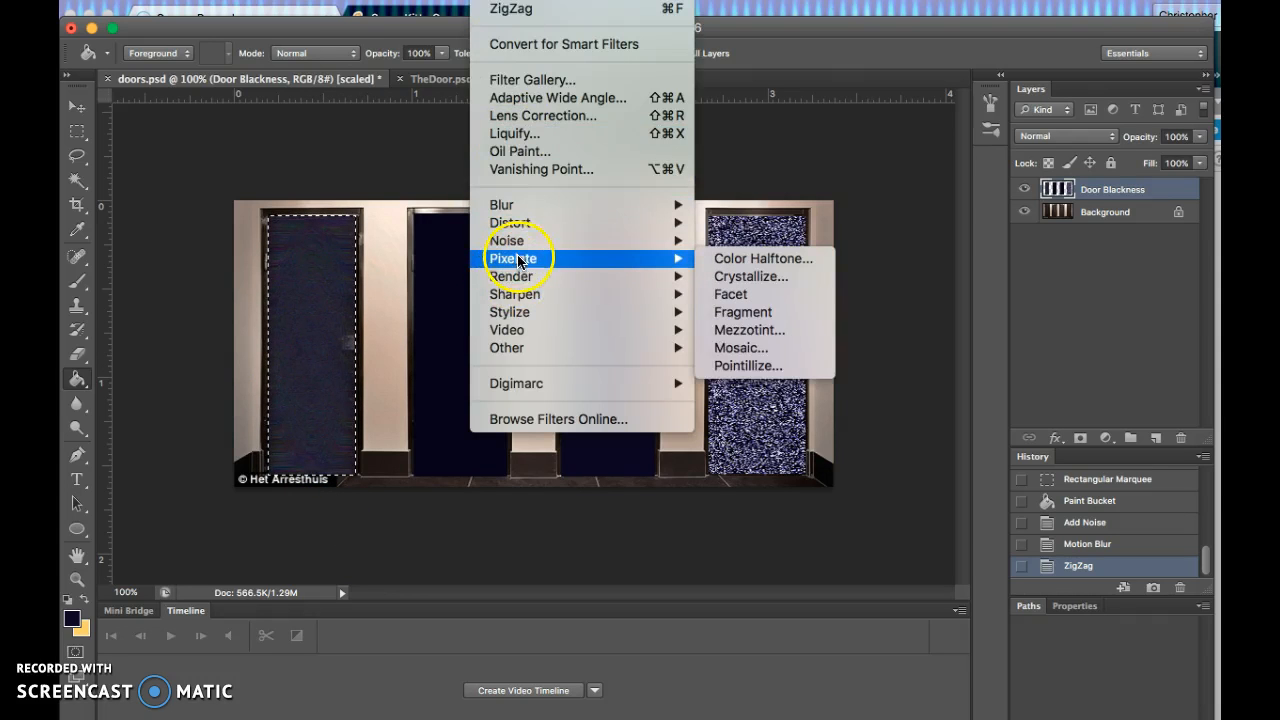
left_click(735, 365)
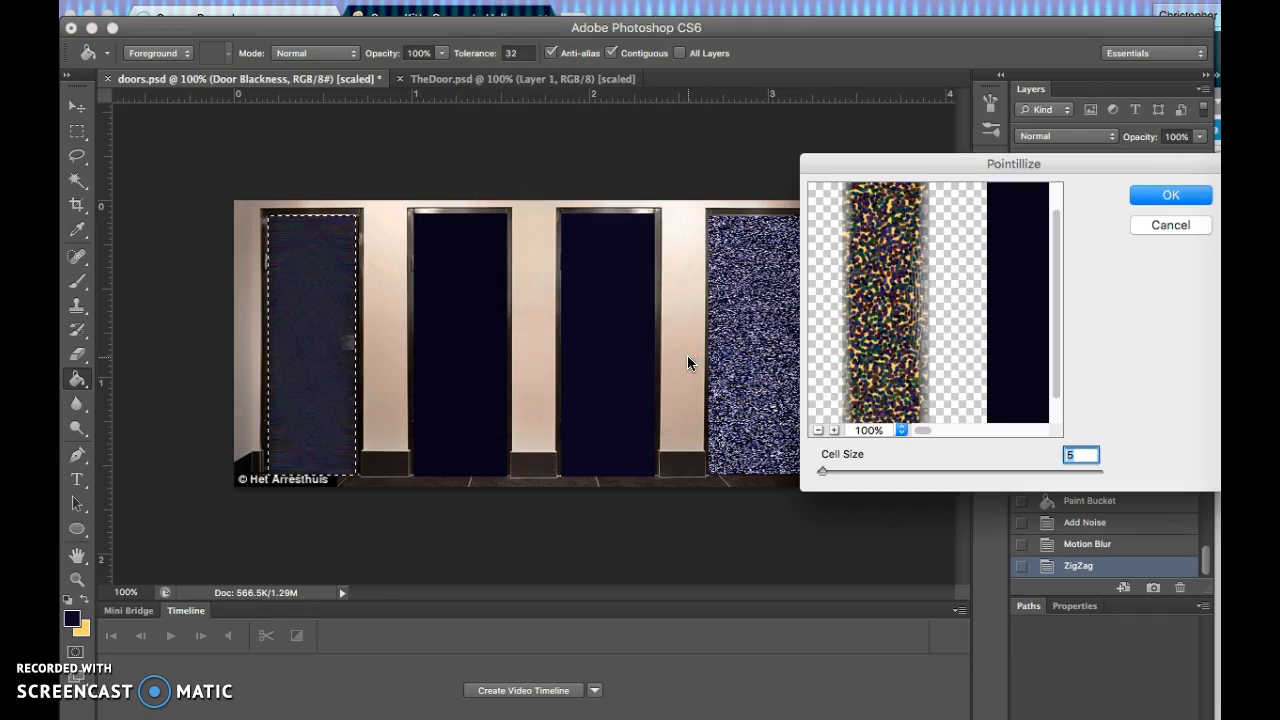
left_click(821, 471)
mouse_move(820, 474)
left_mouse_down()
mouse_move(992, 462)
mouse_move(820, 480)
left_mouse_up()
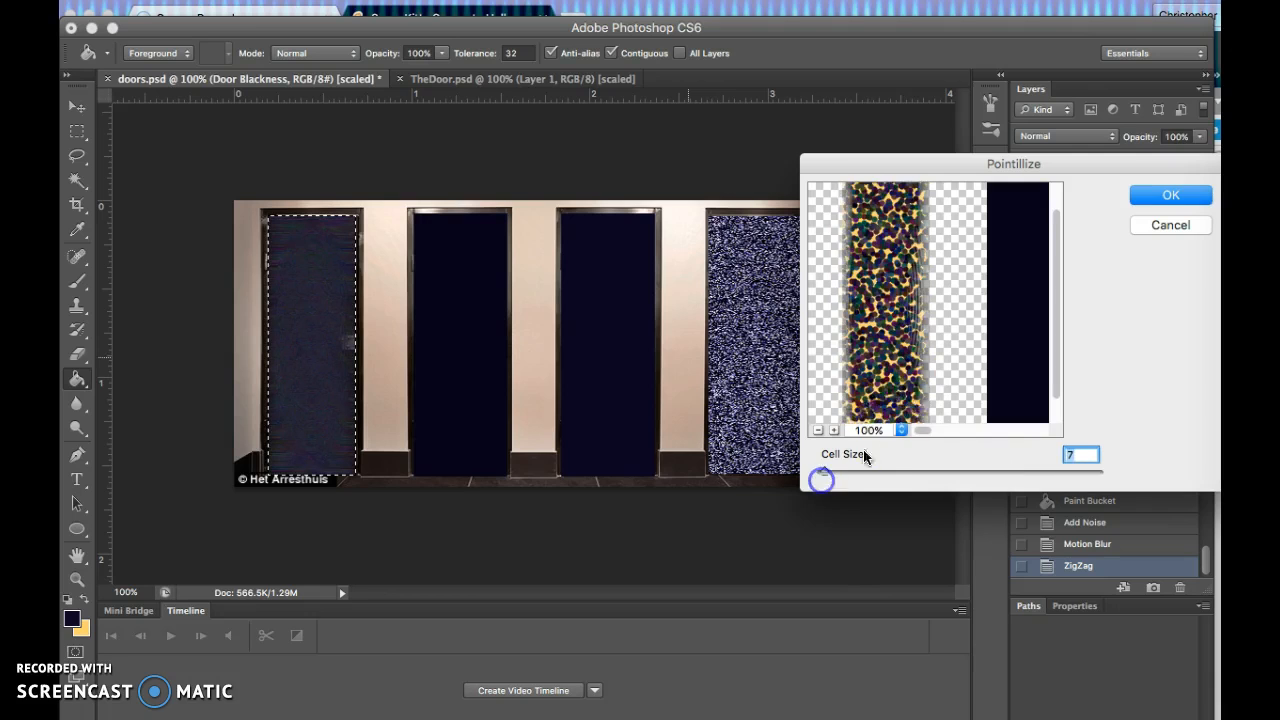
left_click(1158, 228)
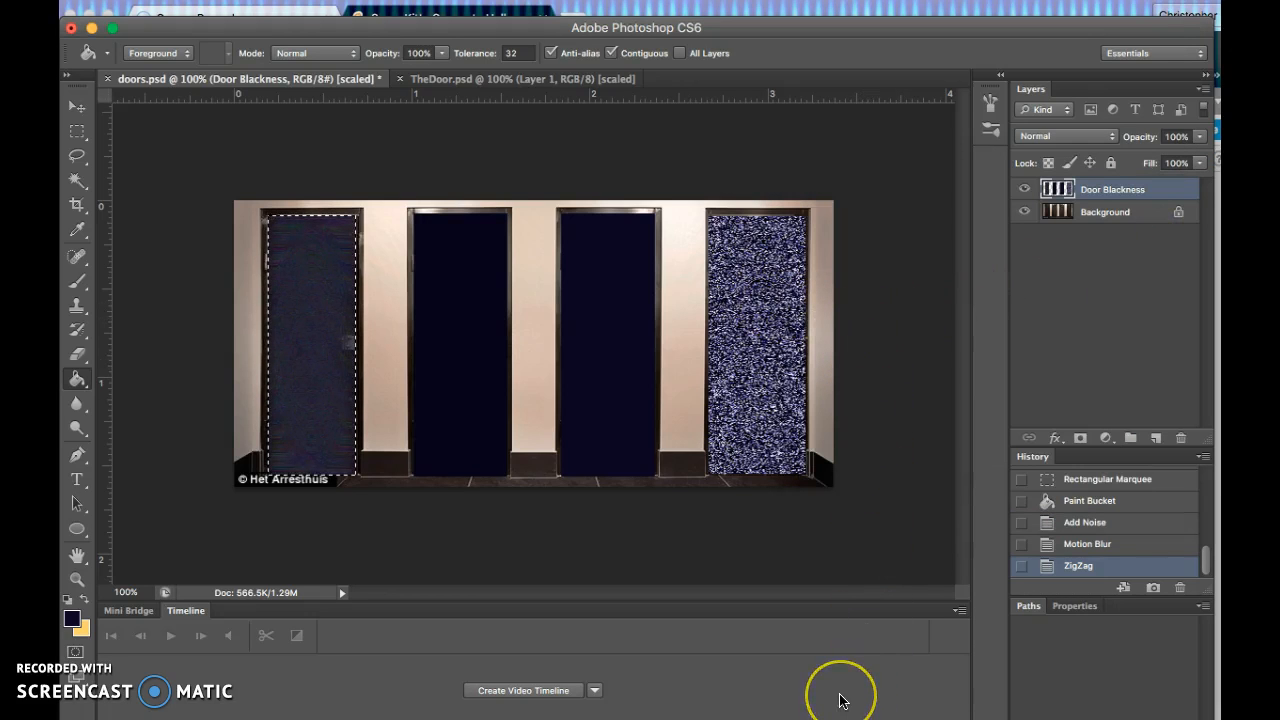
Step: Step back in the history to the first door's Add Noise state, undoing the deselection, ZigZag and Motion Blur
key("super+d")
left_click(732, 690)
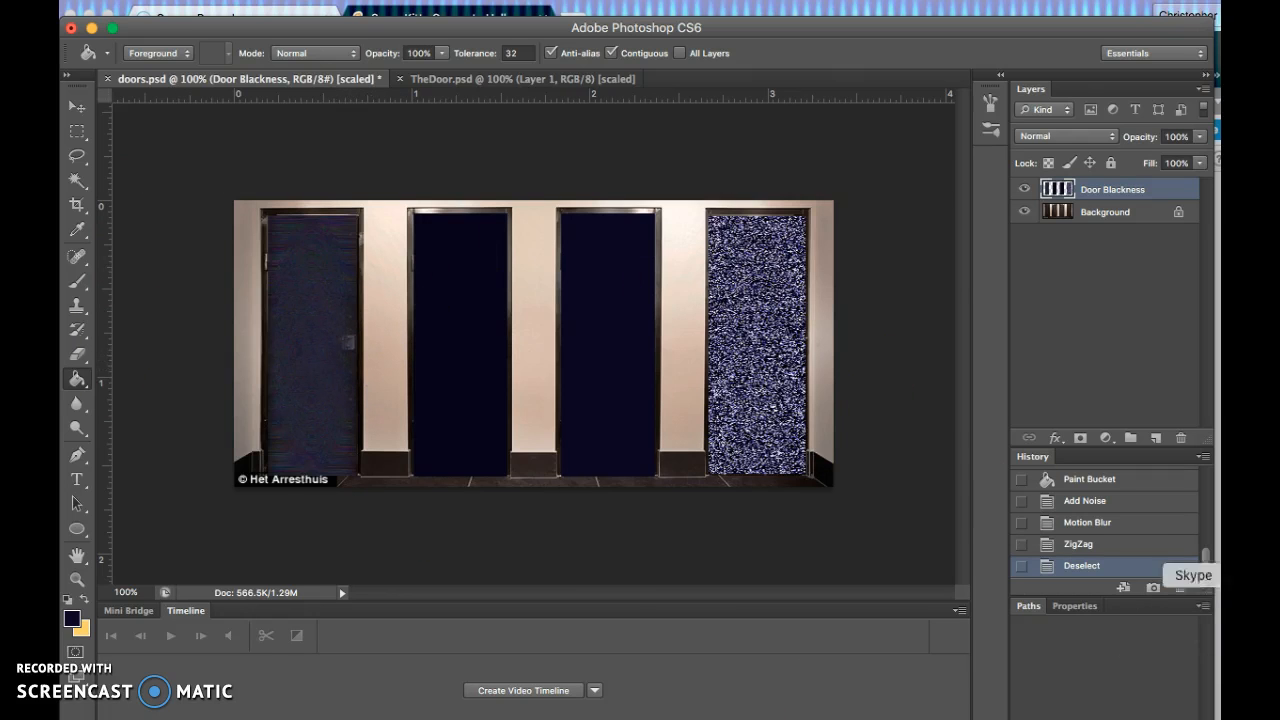
left_click(1134, 546)
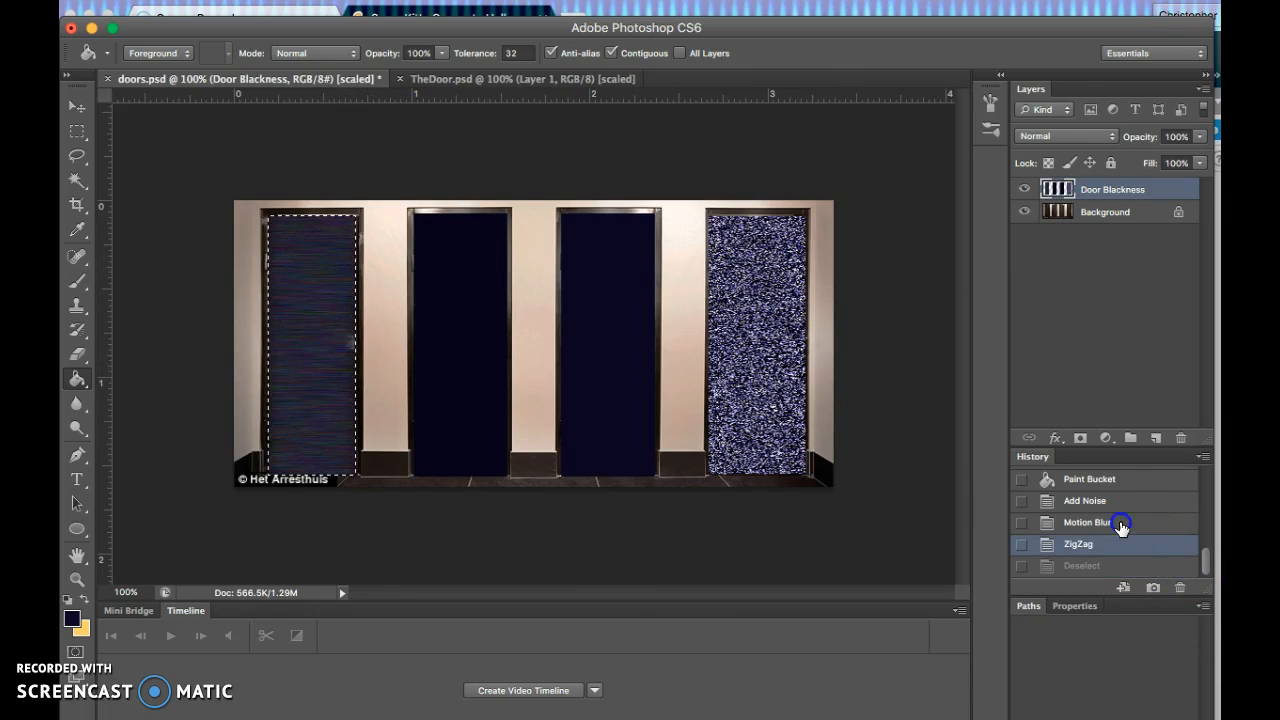
left_click(1121, 527)
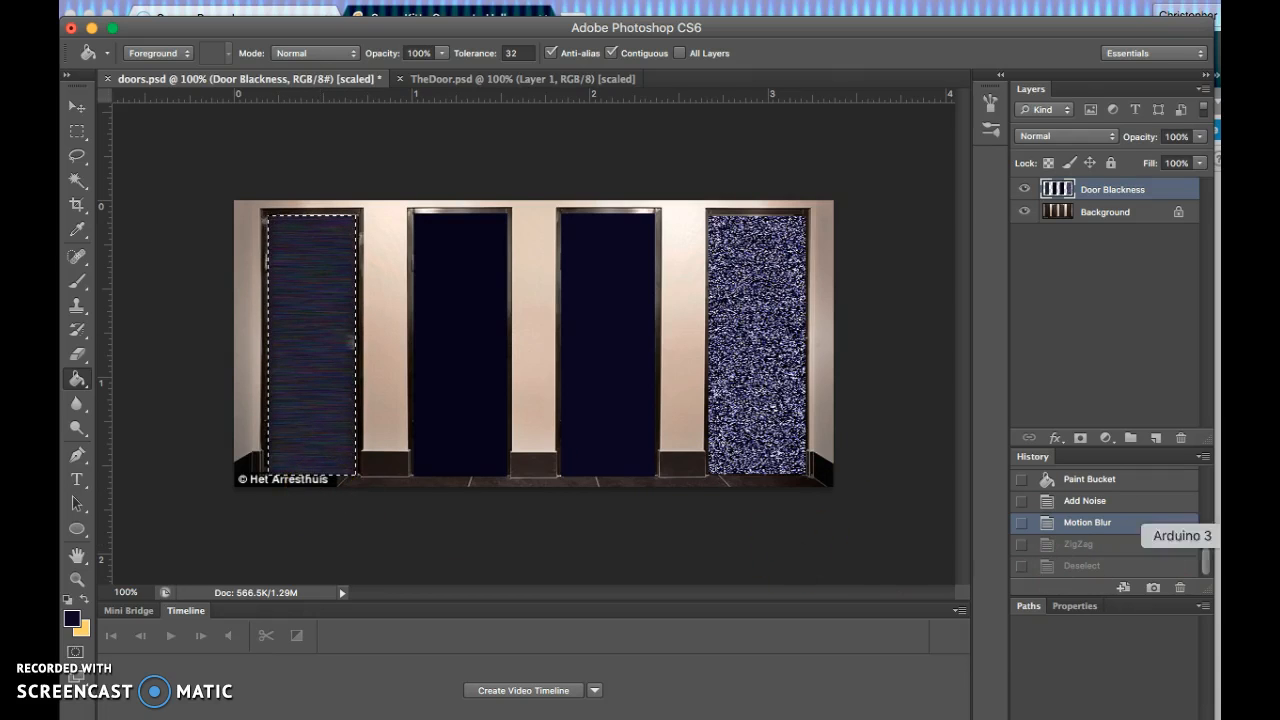
left_click(1089, 503)
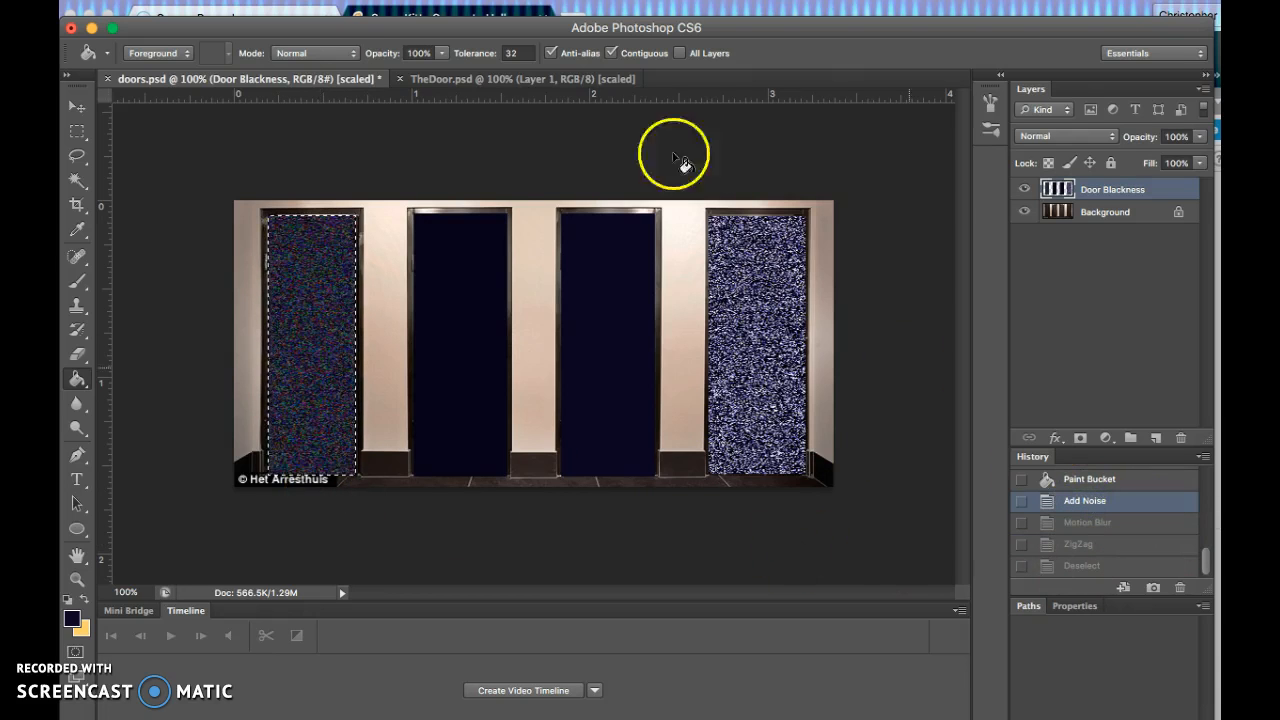
Step: Apply the Twirl filter to the first door with the angle raised close to its maximum, and deselect the door
left_click(490, 1)
left_click(490, 1)
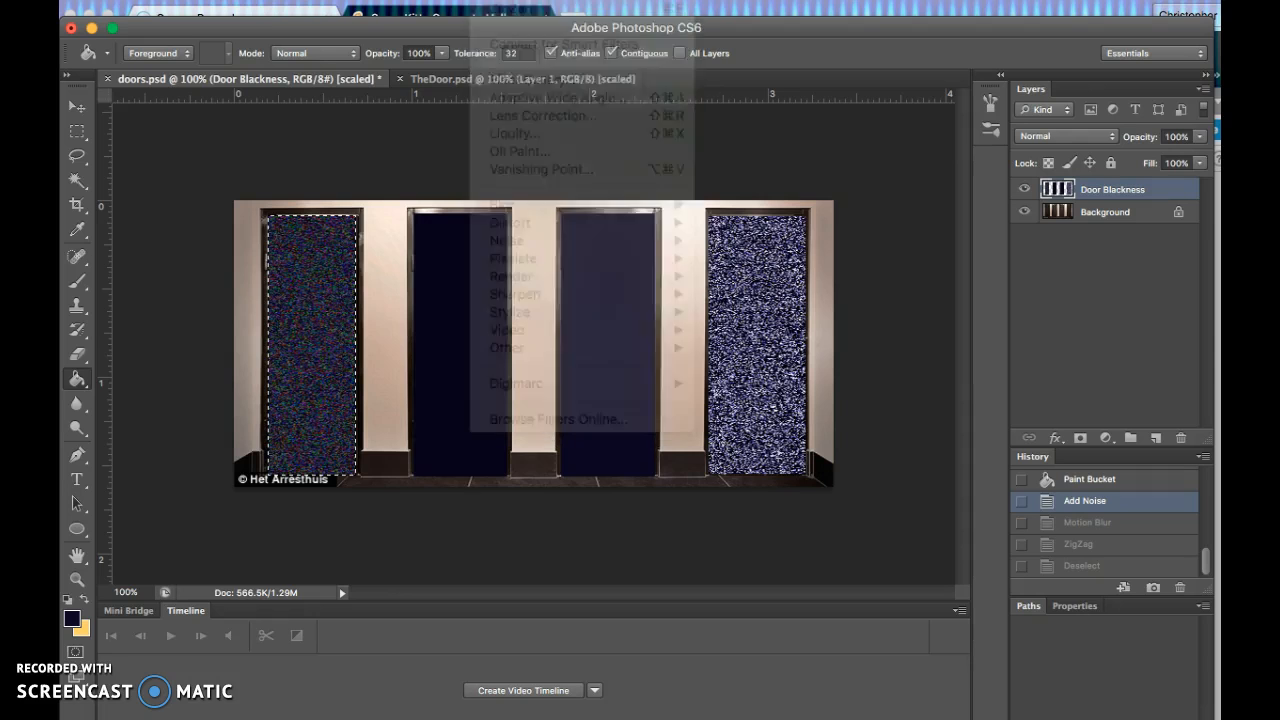
left_click(490, 1)
mouse_move(505, 224)
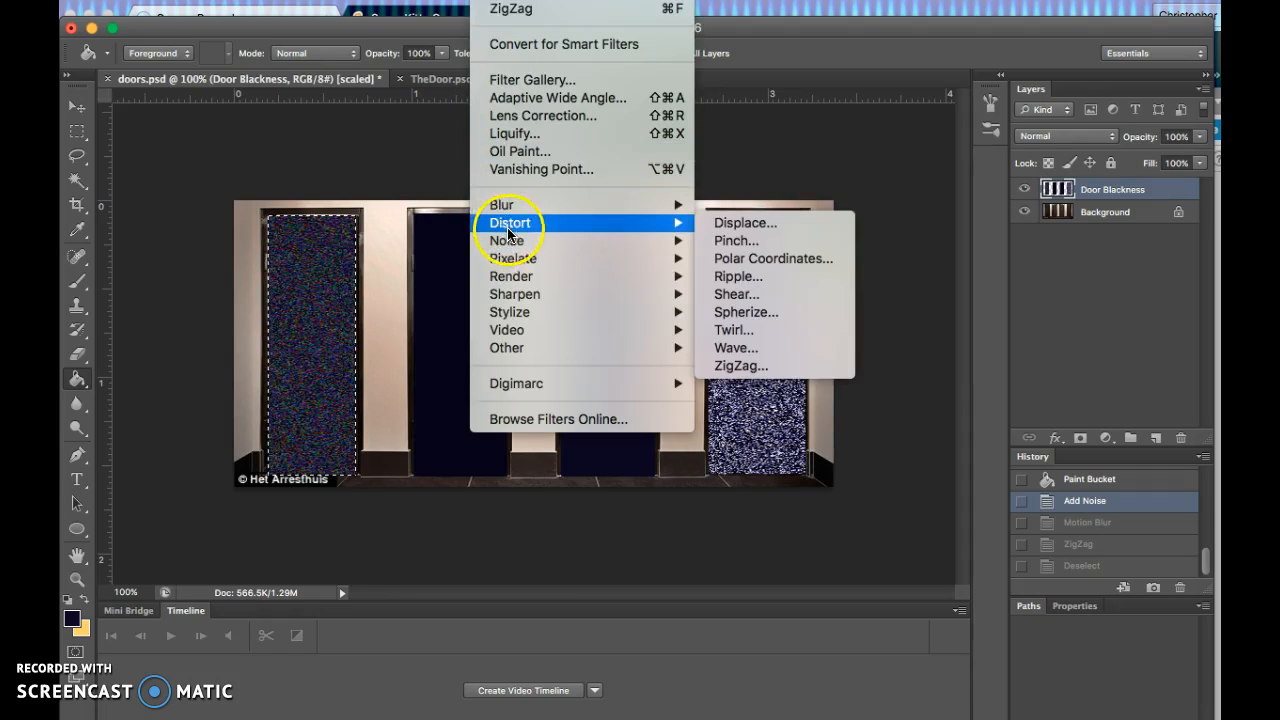
left_click(740, 331)
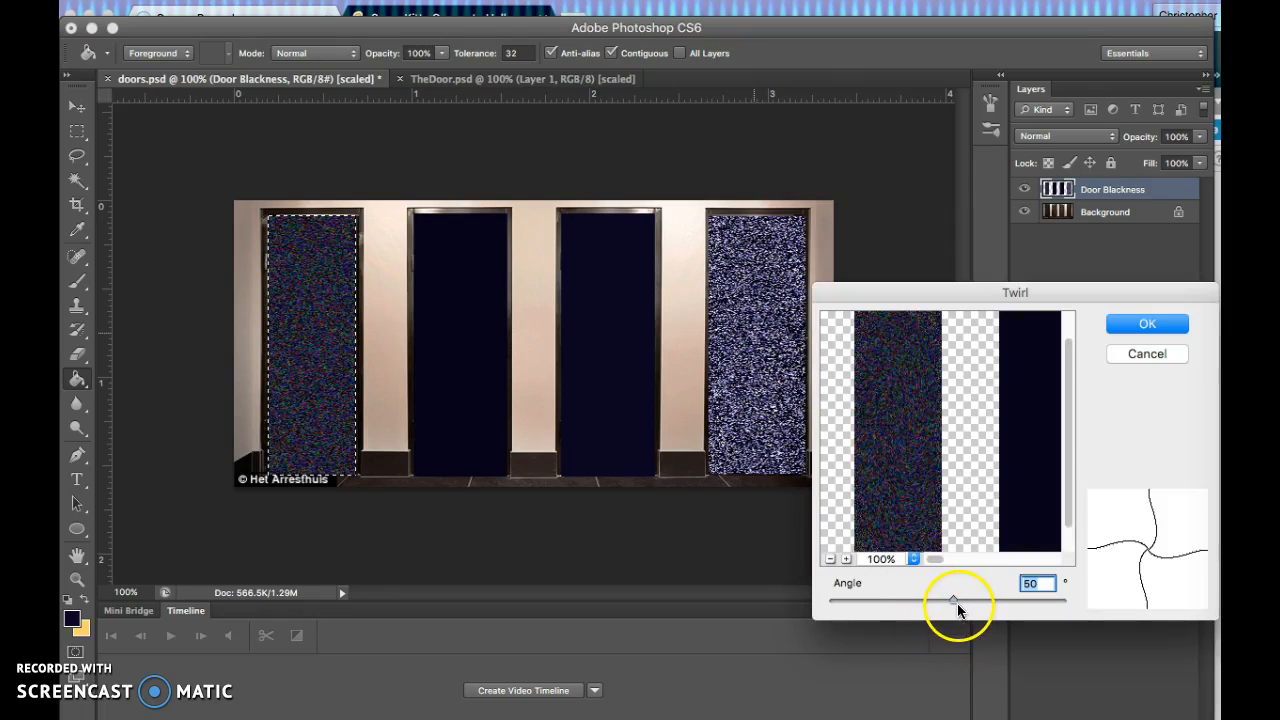
left_click_drag(955, 600, 1057, 603)
left_click(1143, 325)
left_click(1040, 385)
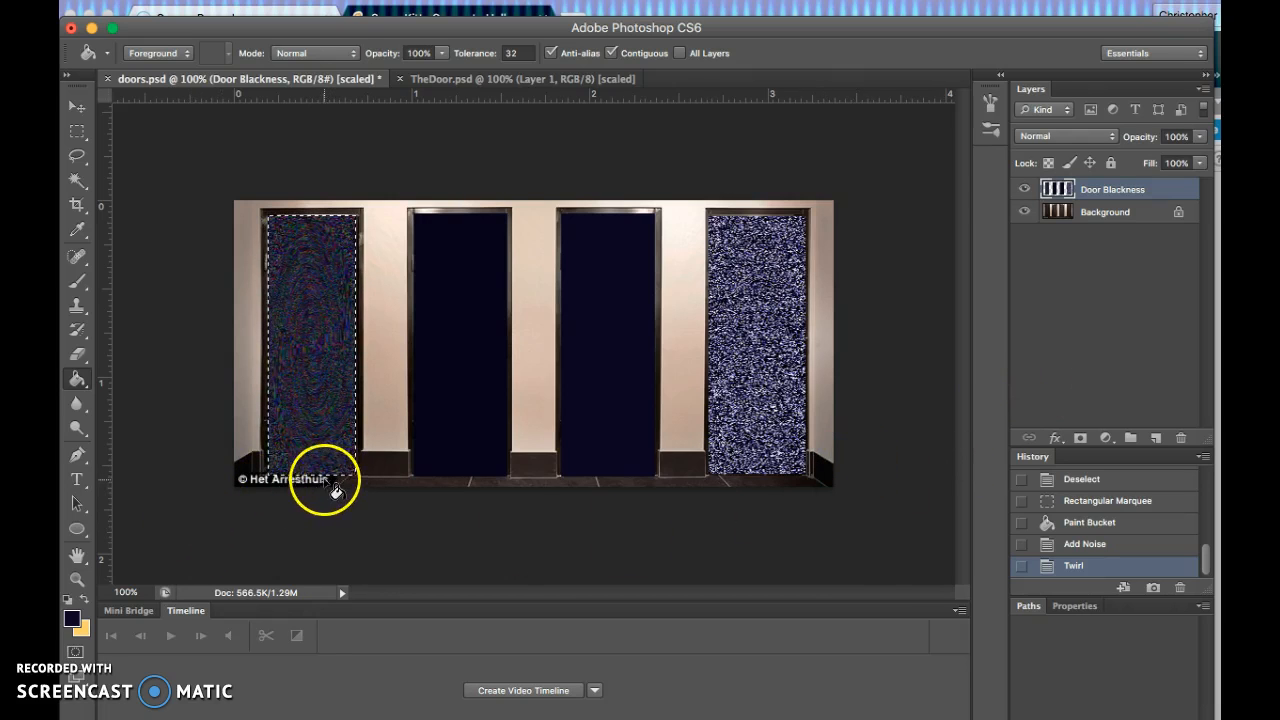
key("super+d")
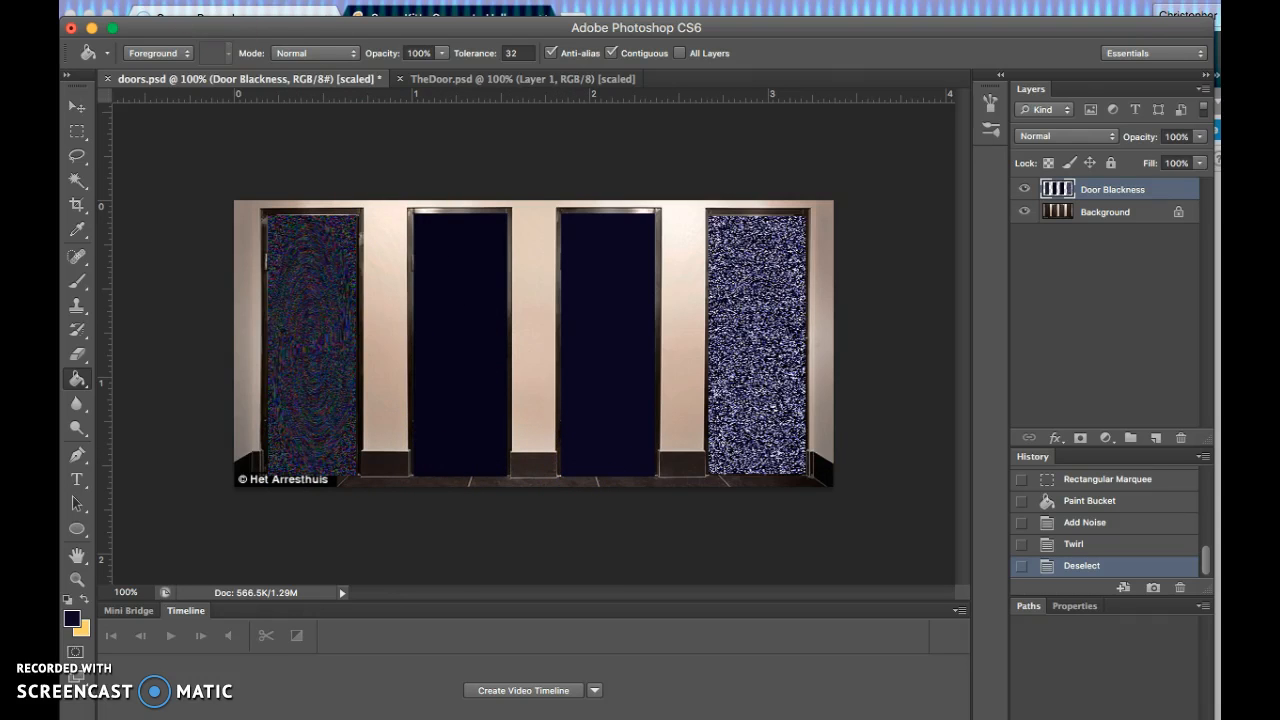
Step: Save the changes to doors.psd
left_click(200, 1)
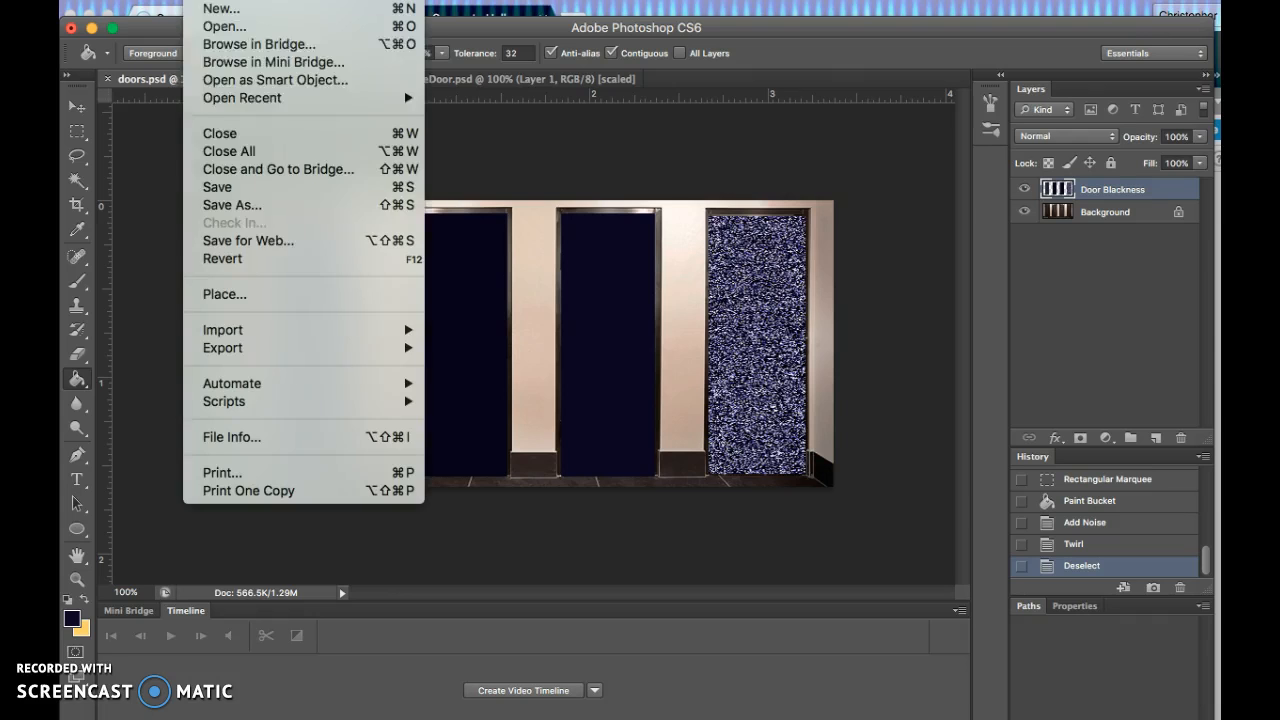
left_click(260, 192)
left_click(845, 286)
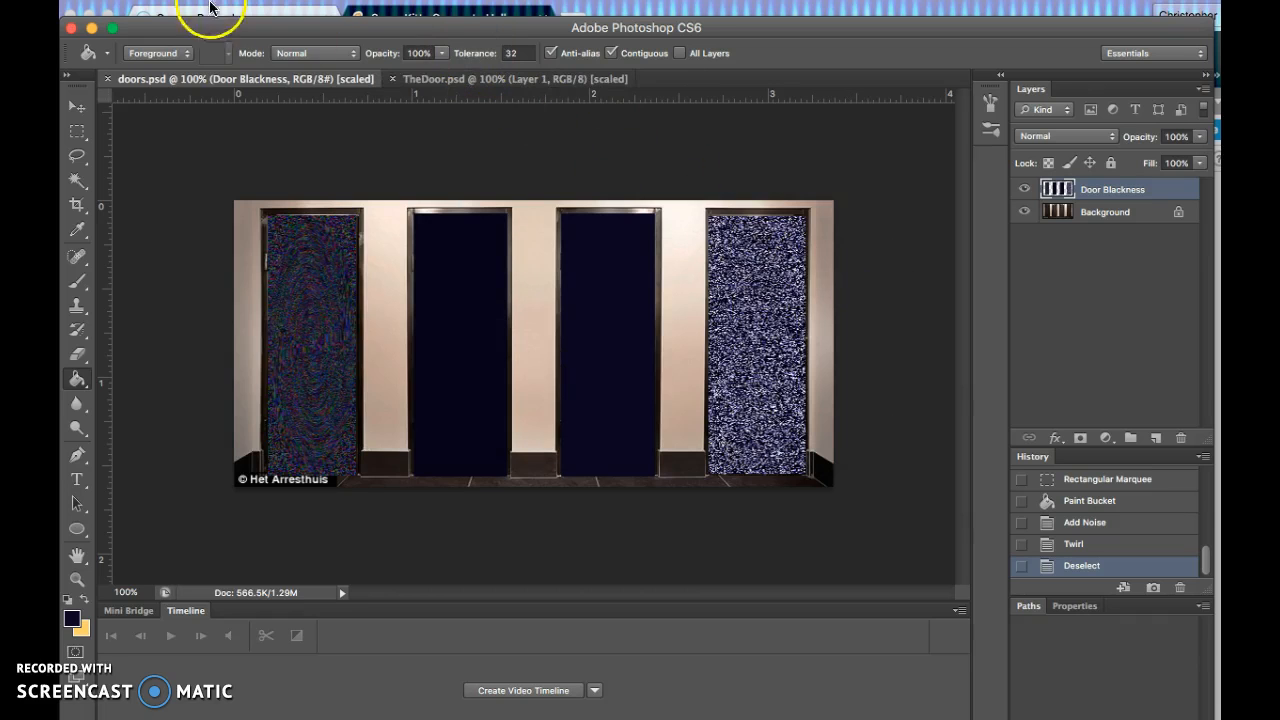
left_click(212, 2)
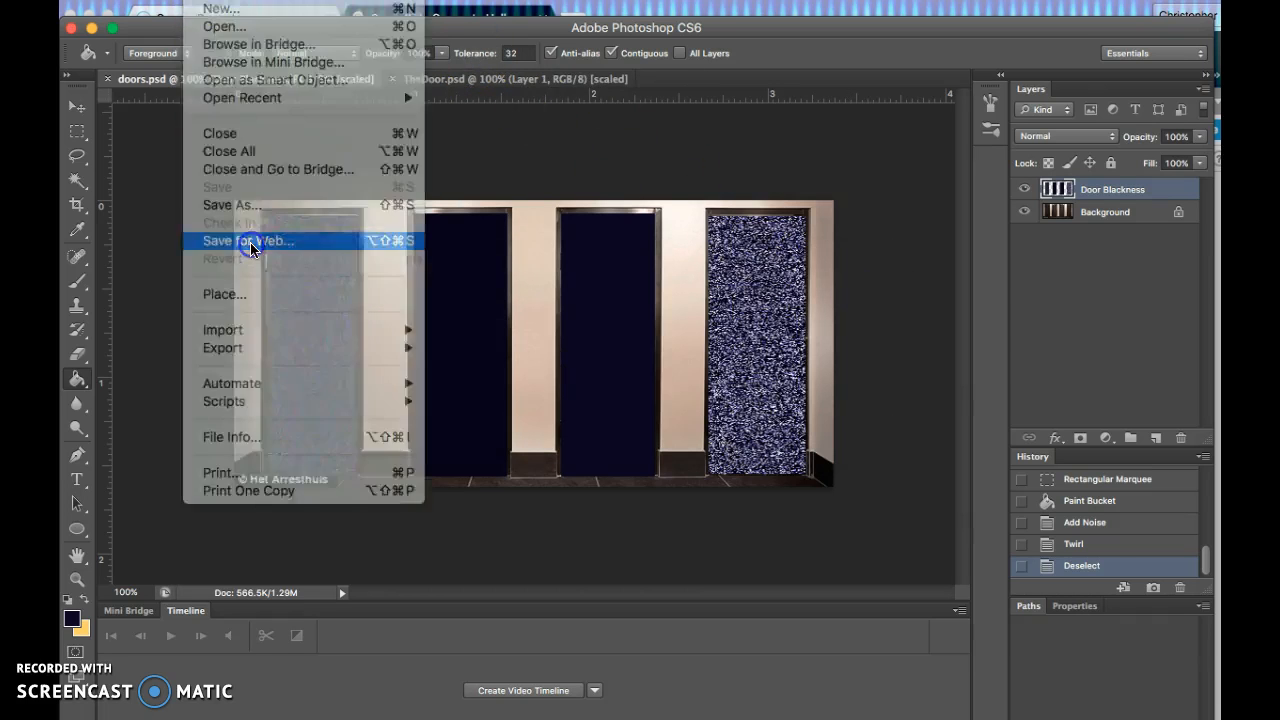
left_click(250, 242)
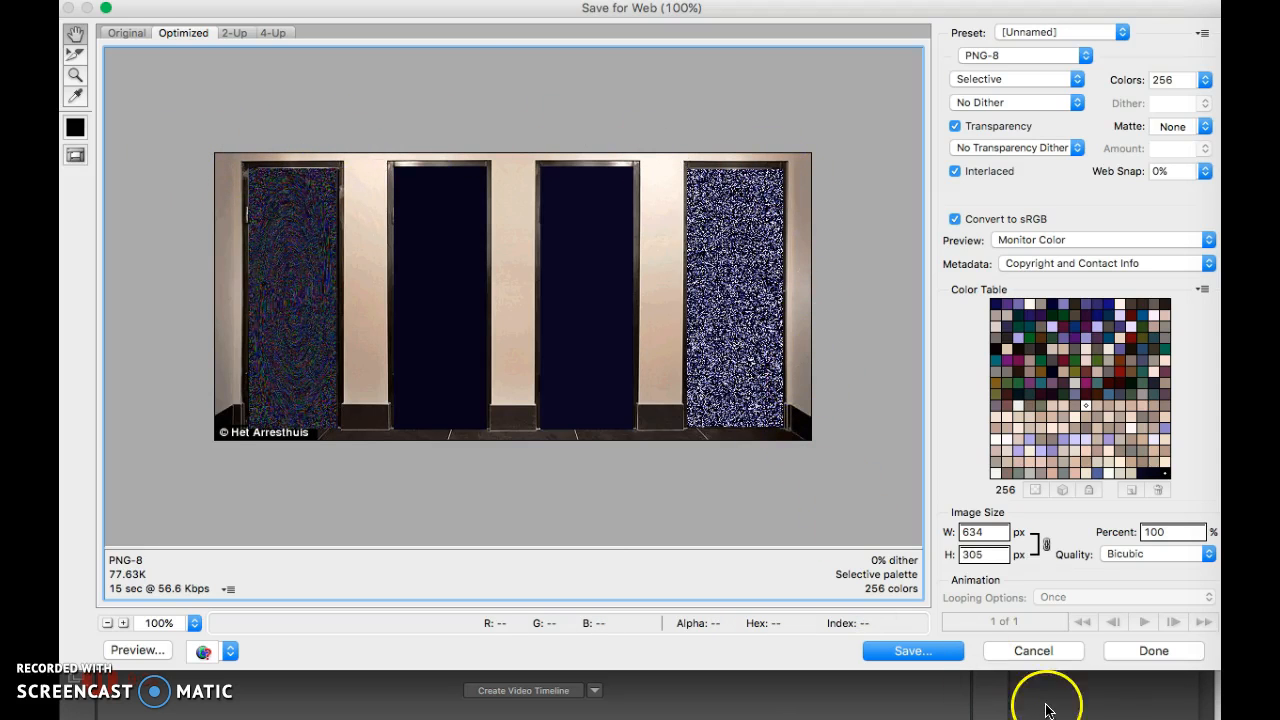
left_click(1023, 653)
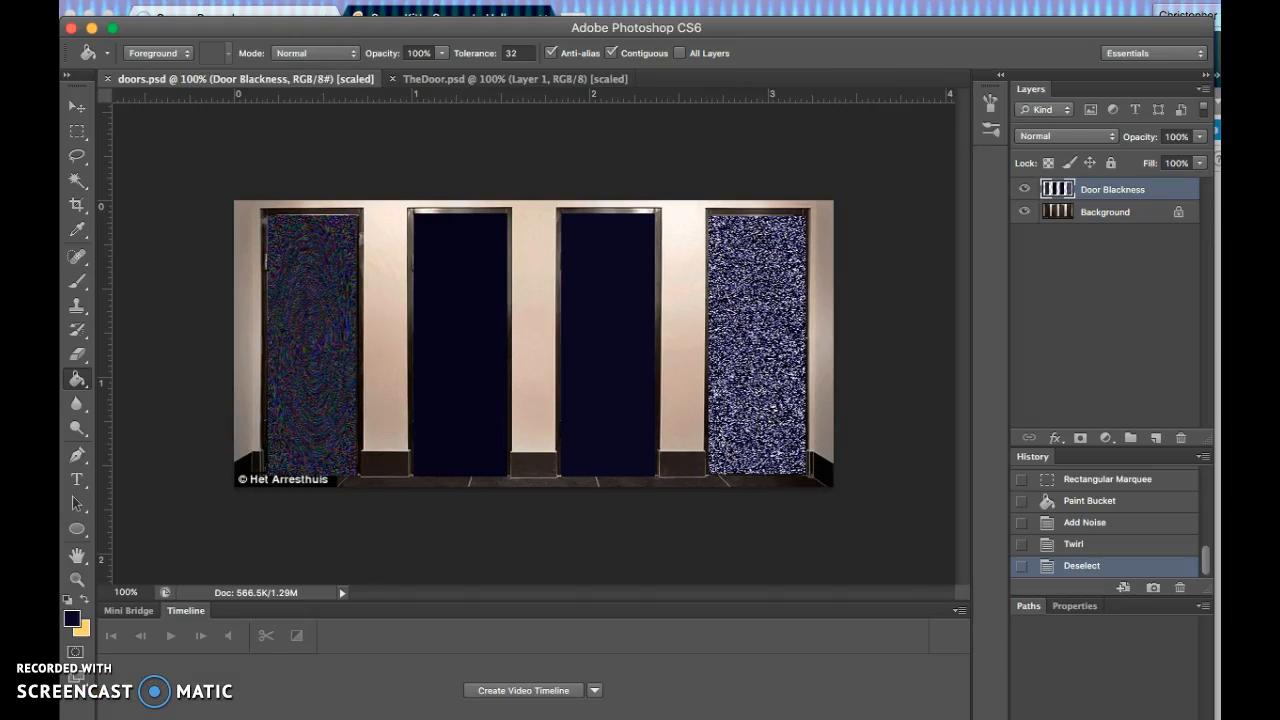
left_click(280, 0)
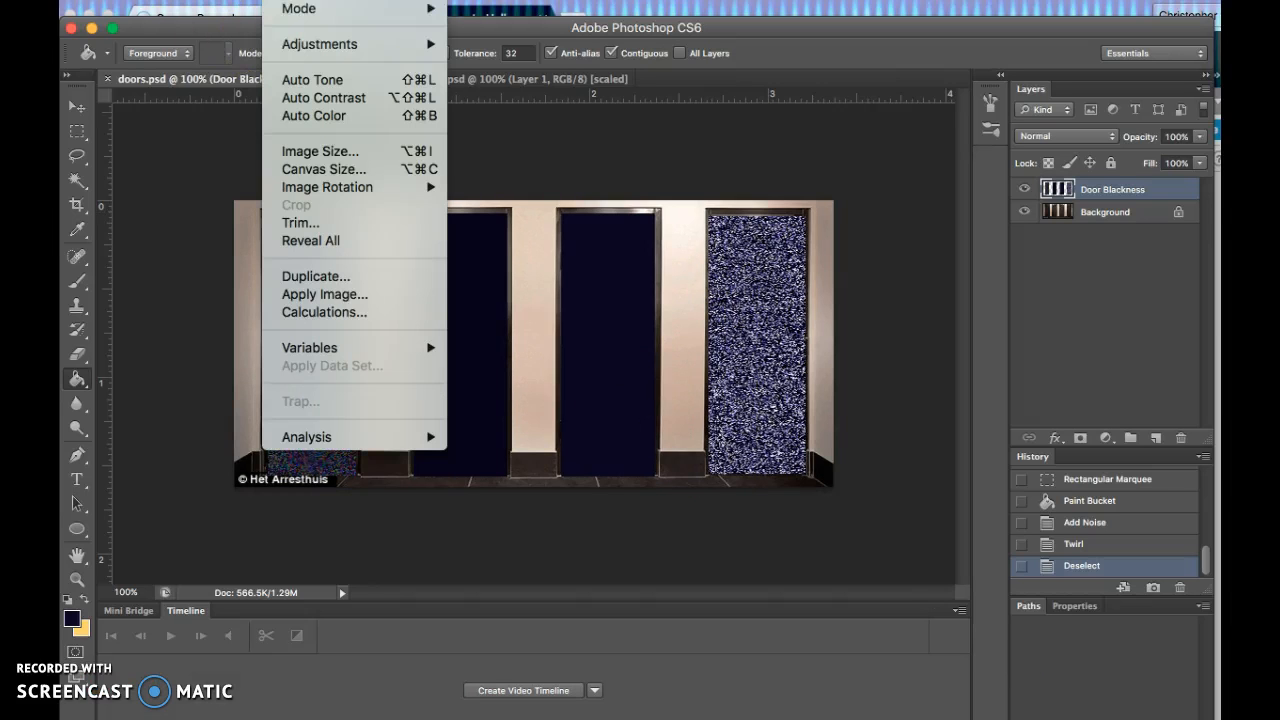
left_click(280, 0)
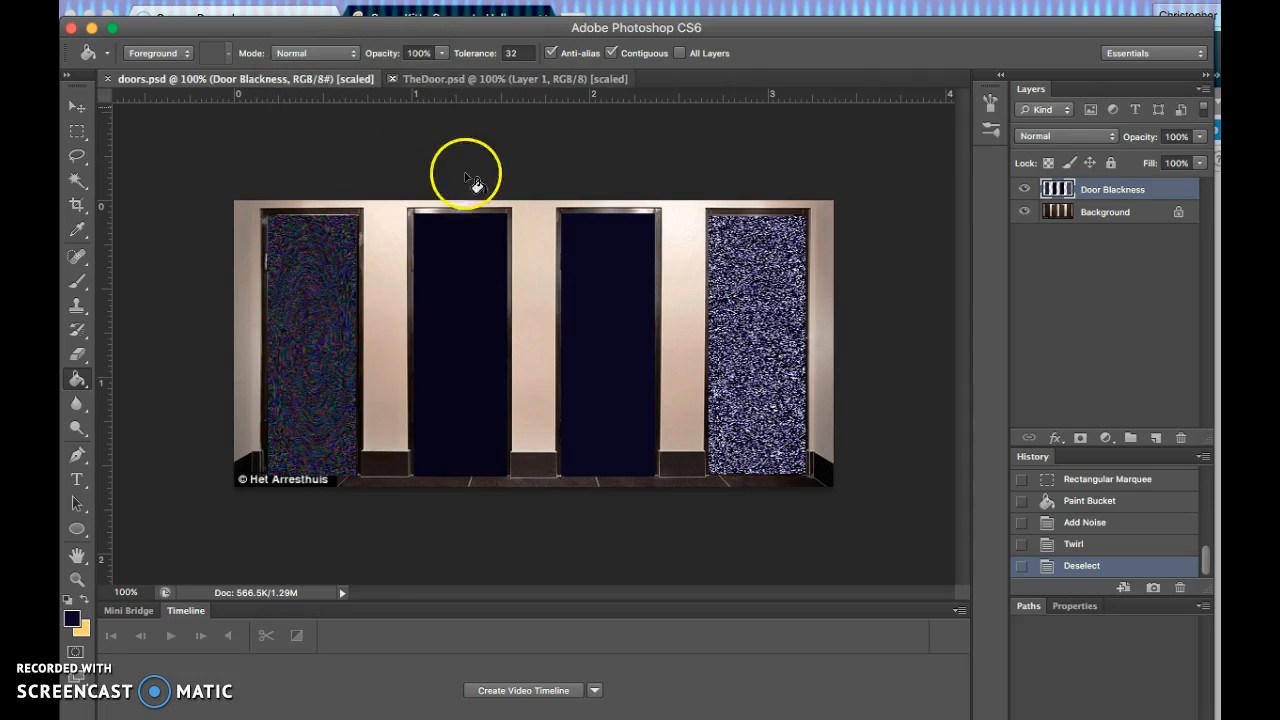
Step: Set up a Save for Web export of doors.psd in JPEG format
left_click(200, 0)
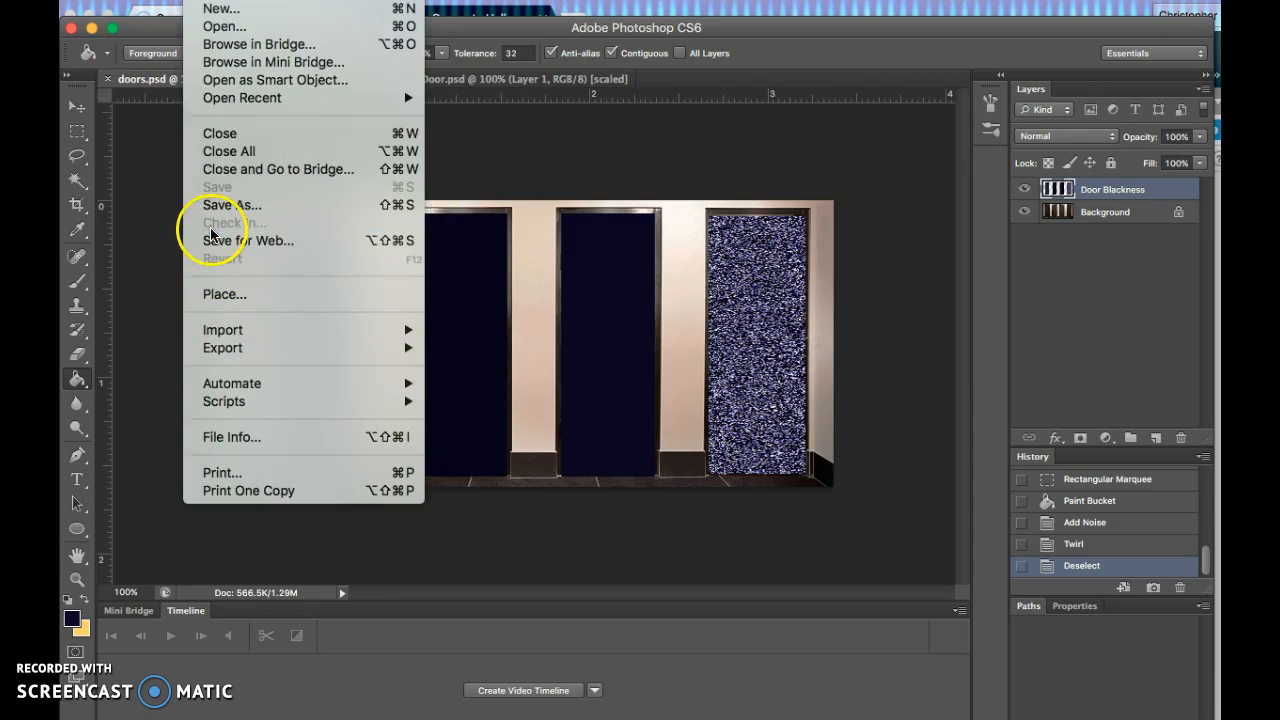
left_click(217, 242)
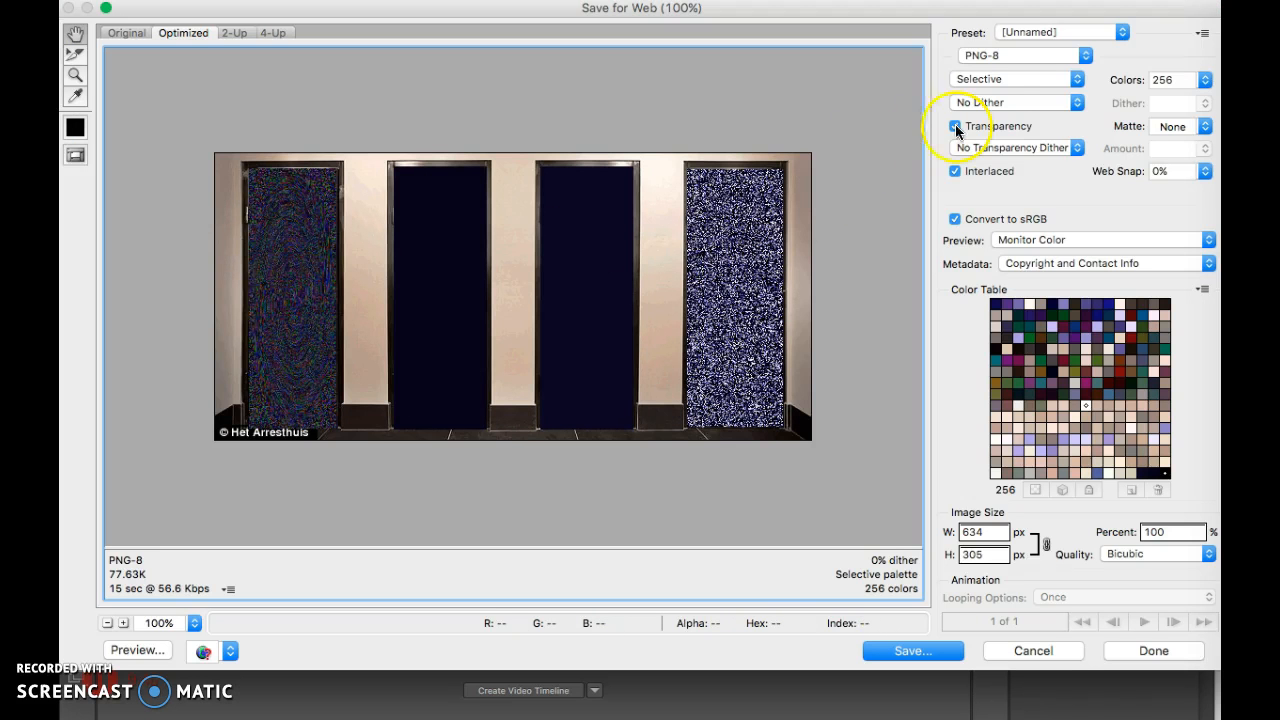
left_click(1085, 56)
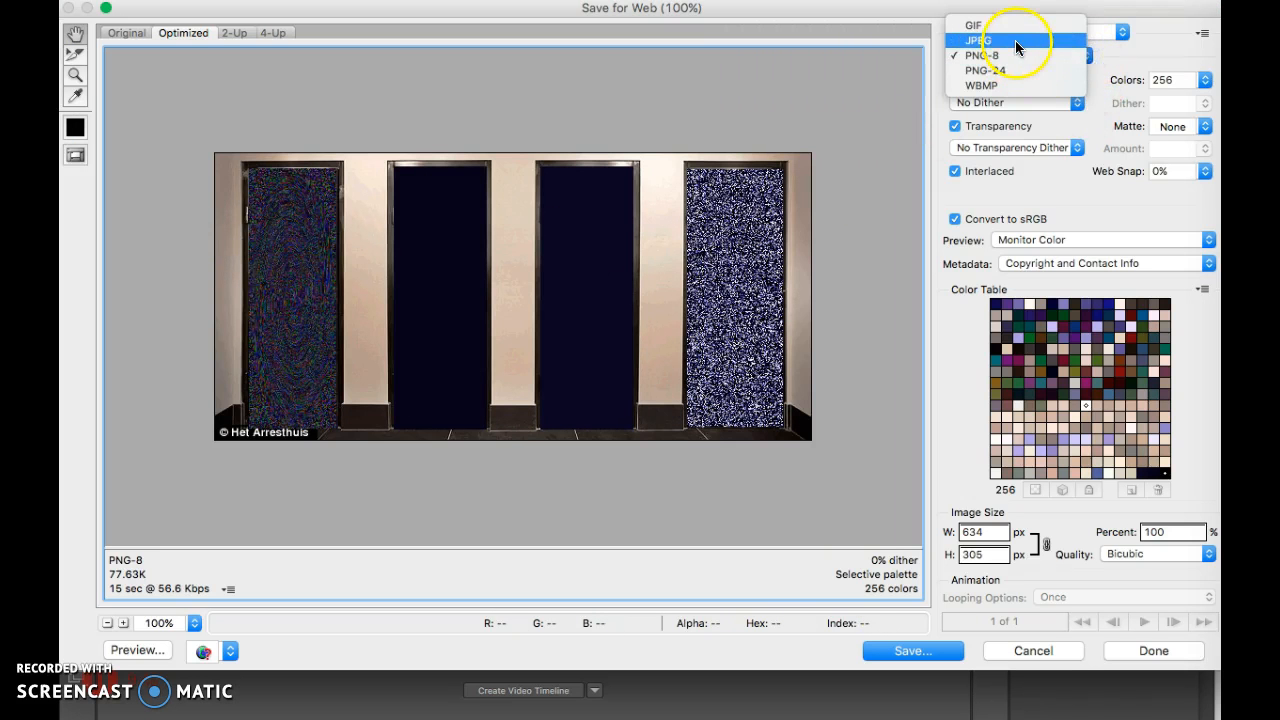
left_click(1045, 36)
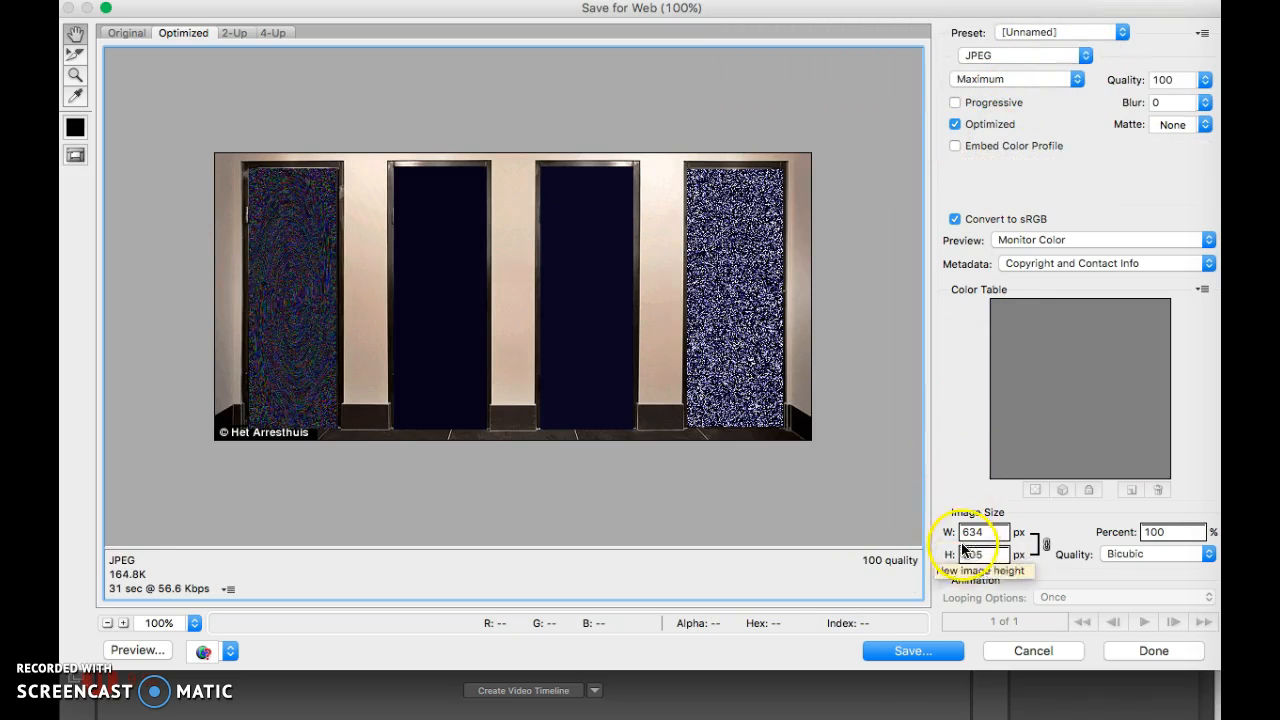
Step: Save the optimized image as doorsForScratch.jpg in the Halloween cool gif backgrounds folder on the Desktop
left_click(903, 656)
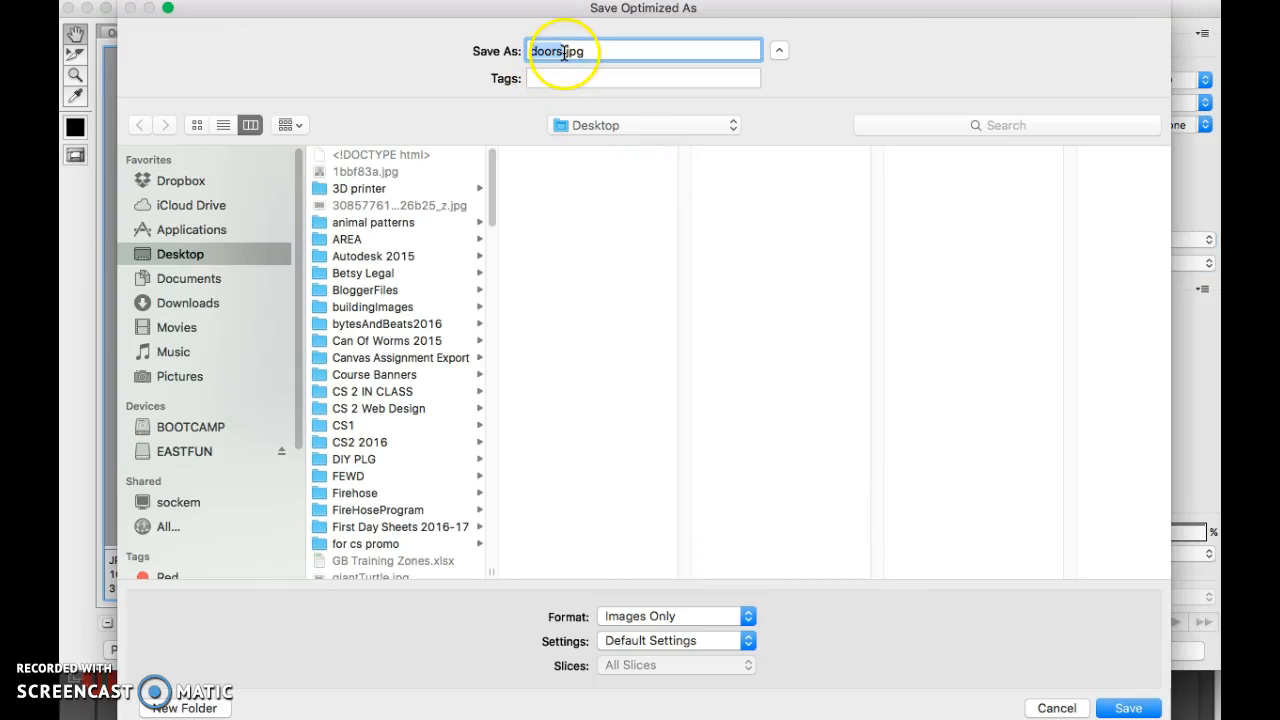
left_click(565, 55)
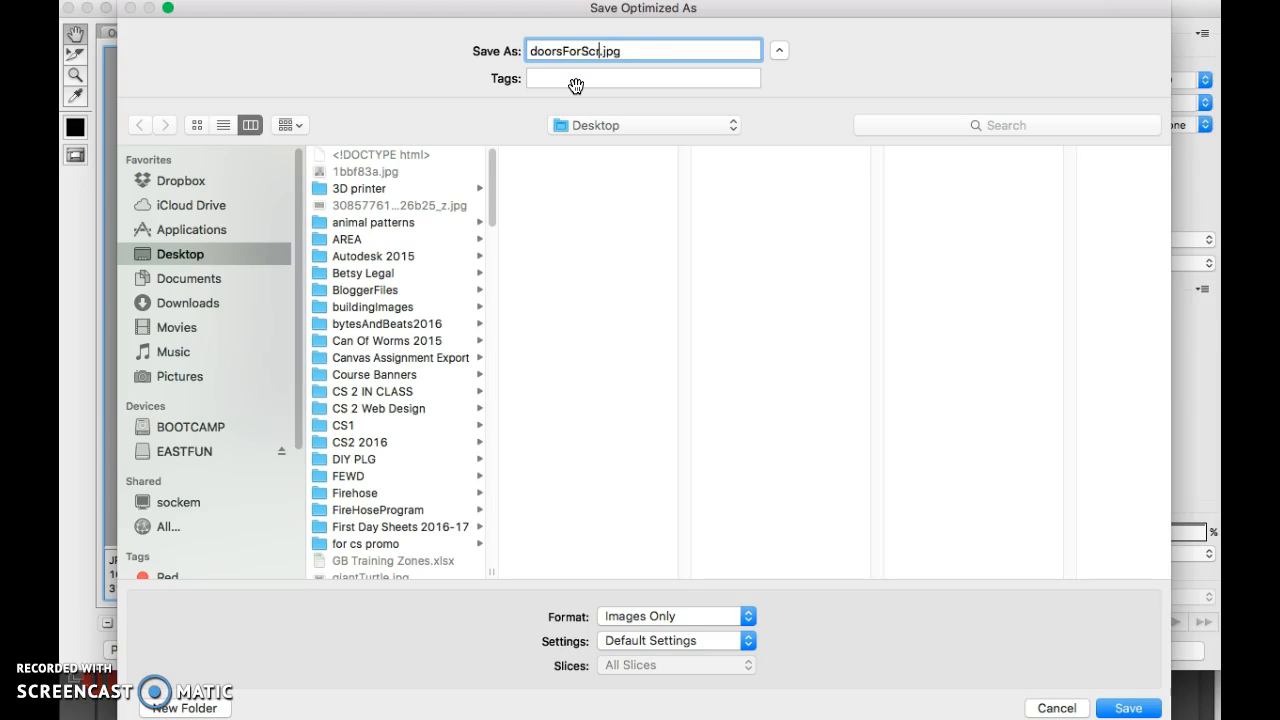
left_click(581, 269)
left_click_drag(492, 215, 495, 252)
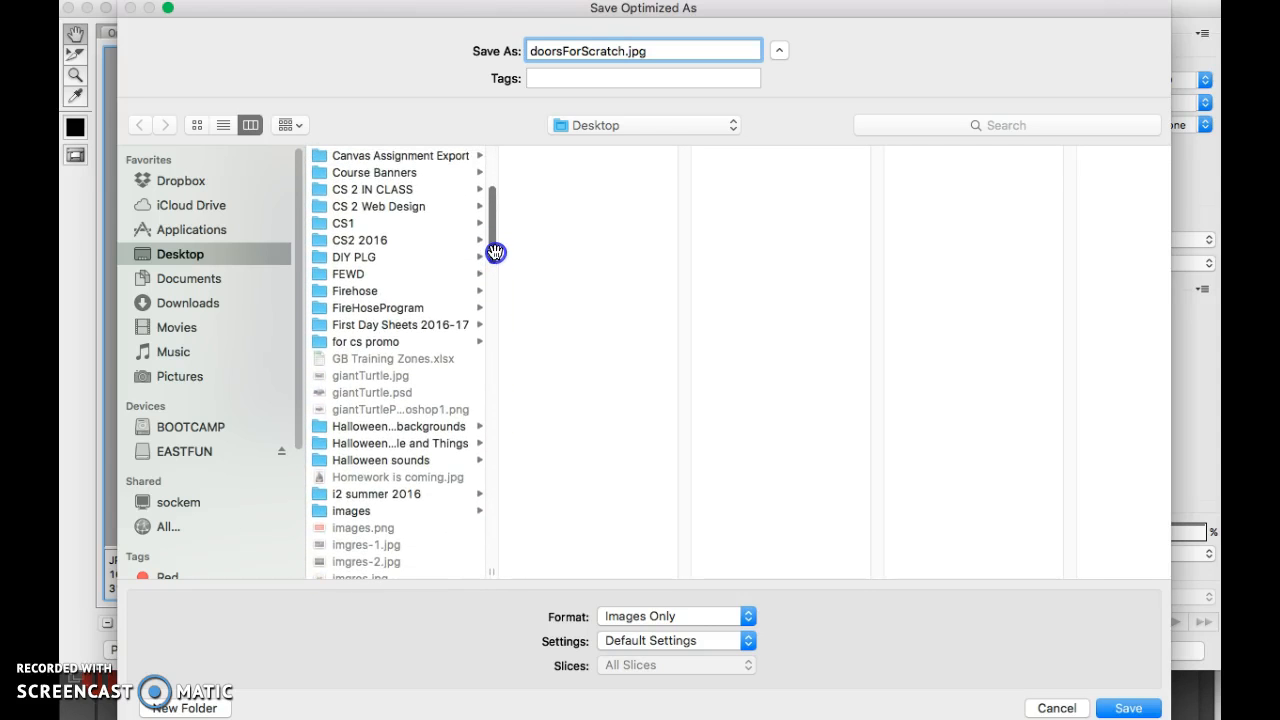
left_click(414, 428)
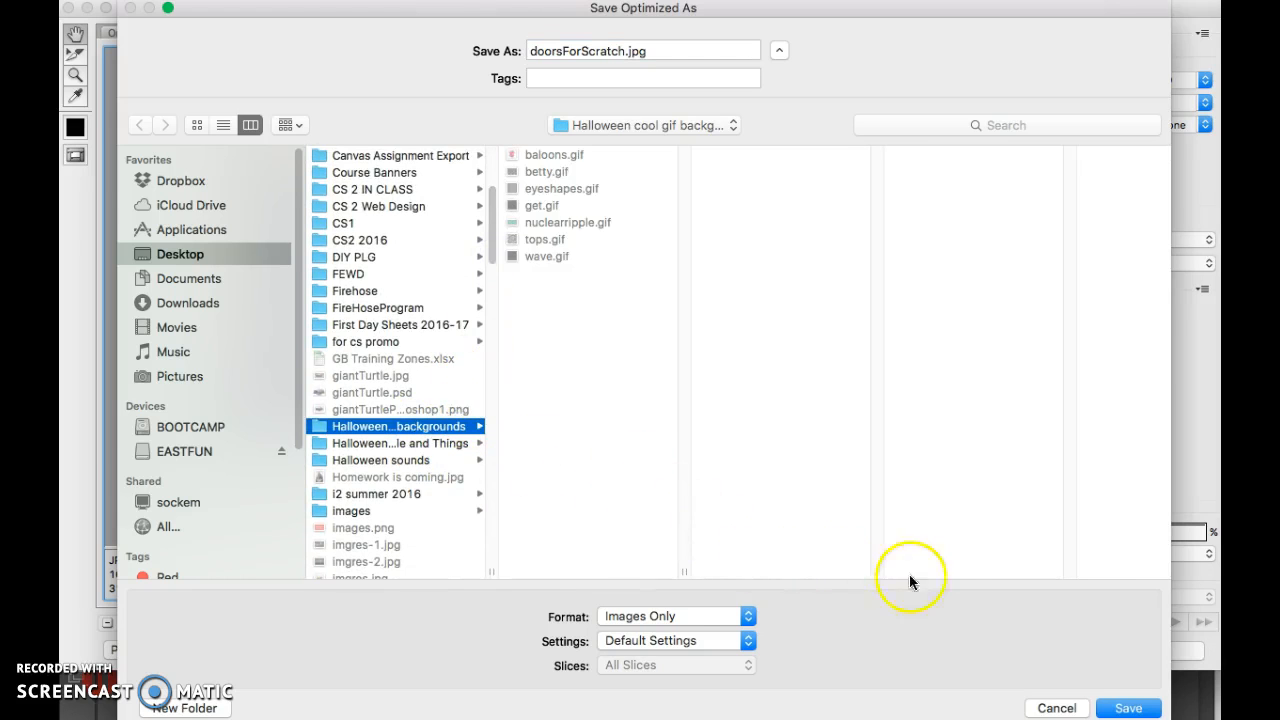
left_click(1121, 708)
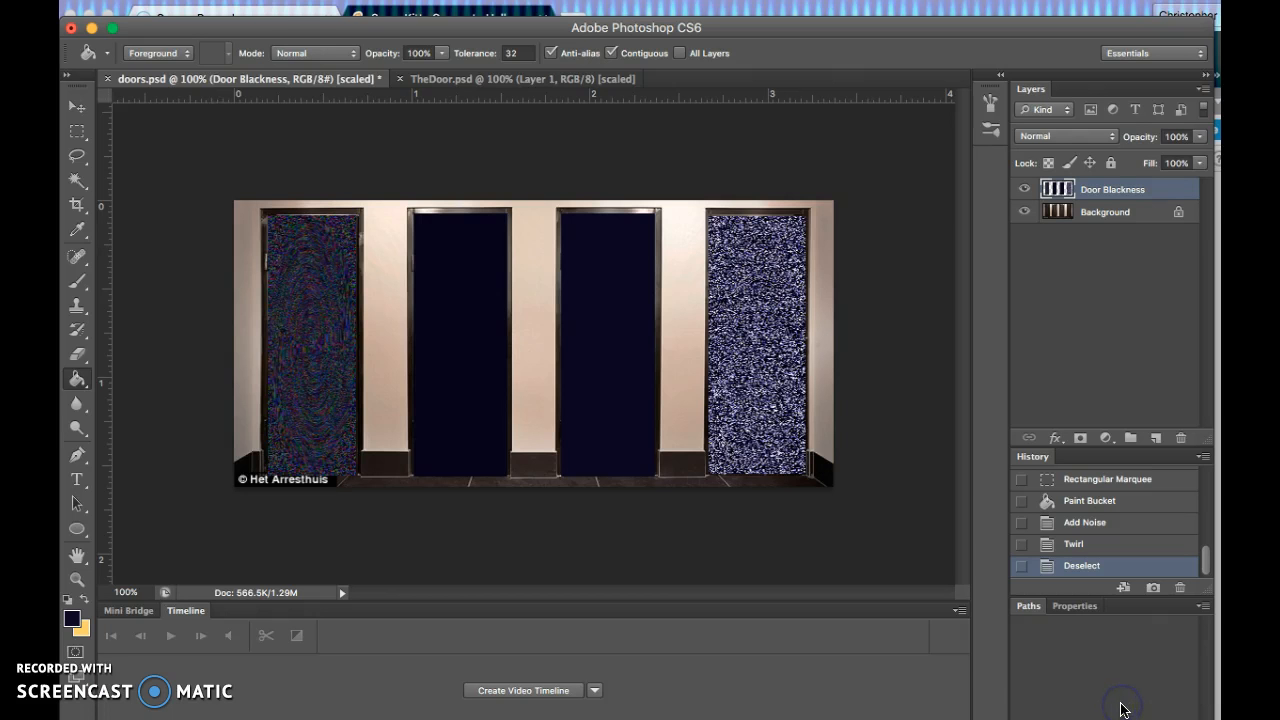
Step: Switch to the Scratch project in the browser and upload doorsForScratch.jpg from the Halloween cool gif backgrounds folder as a new backdrop
left_click_drag(317, 32, 363, 151)
left_click(407, 20)
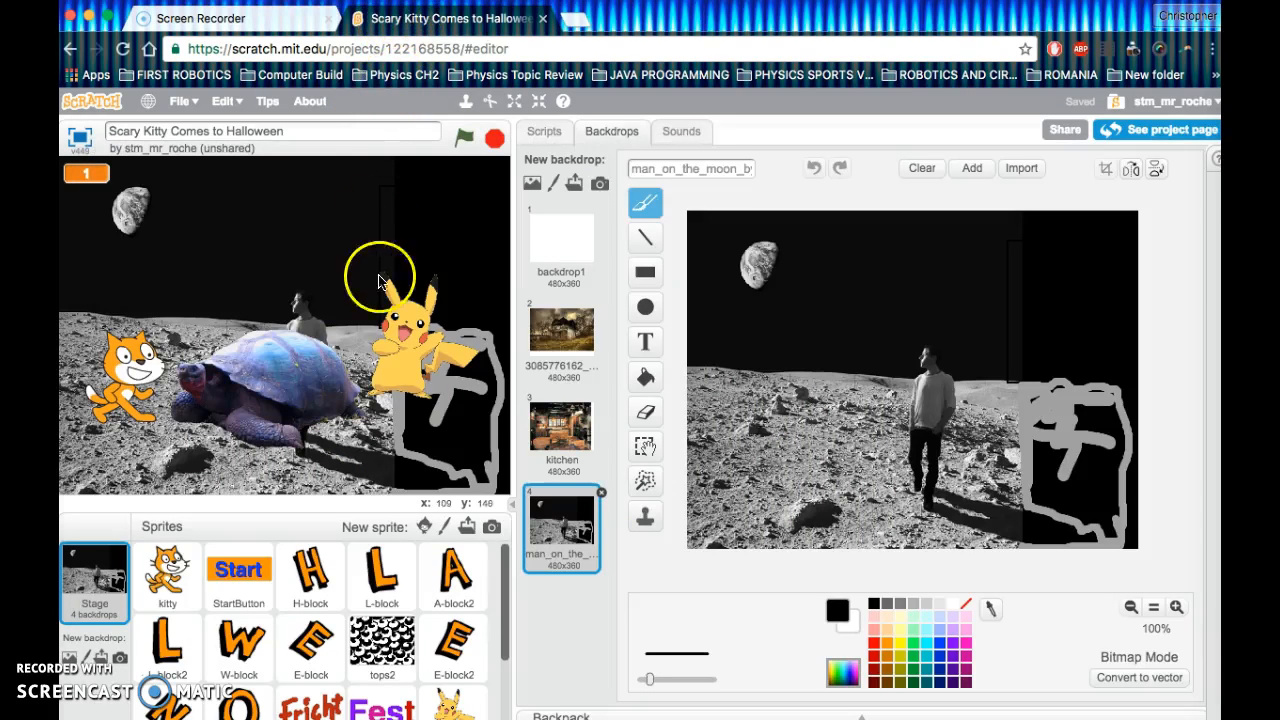
left_click(566, 527)
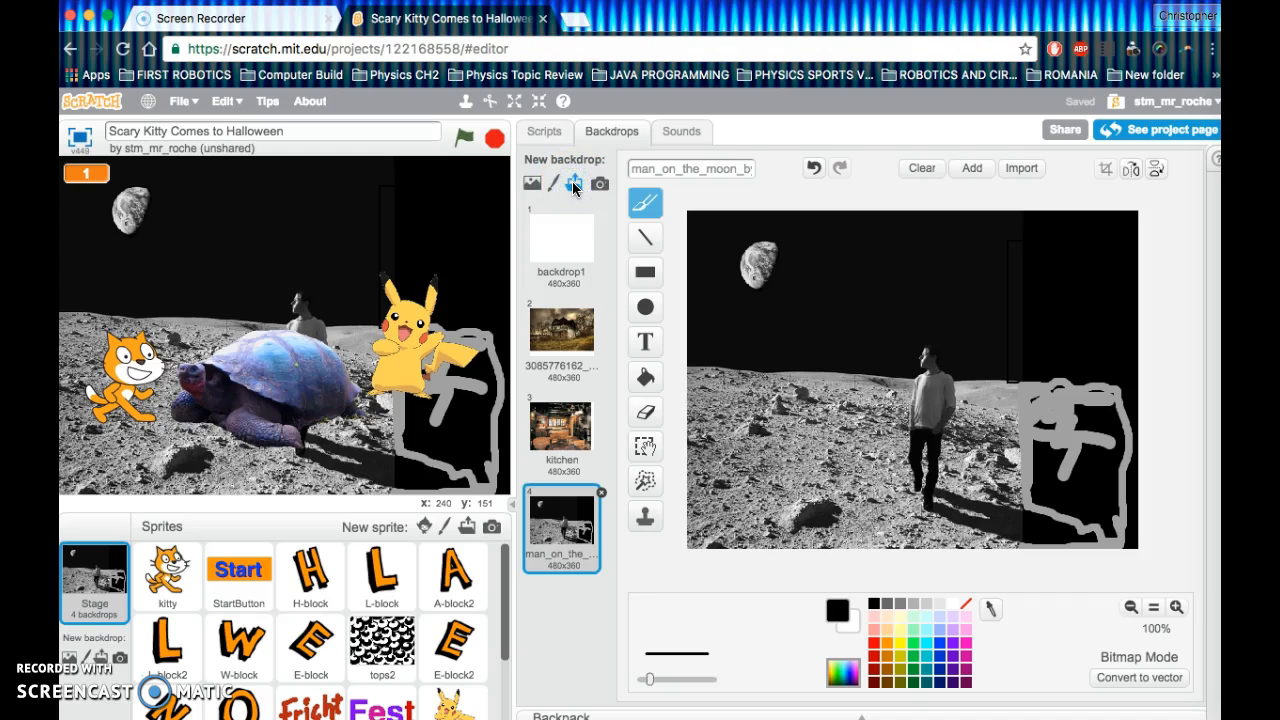
left_click(573, 182)
left_click_drag(684, 156, 677, 188)
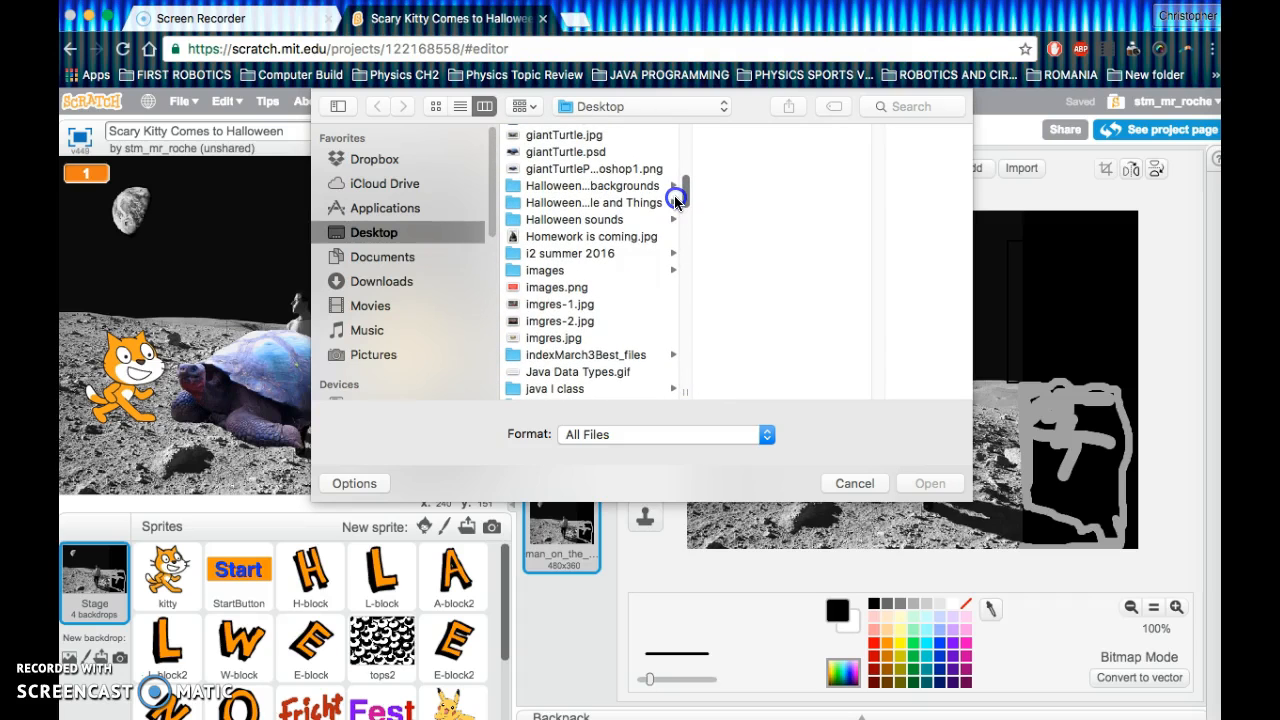
left_click(570, 187)
left_click(722, 167)
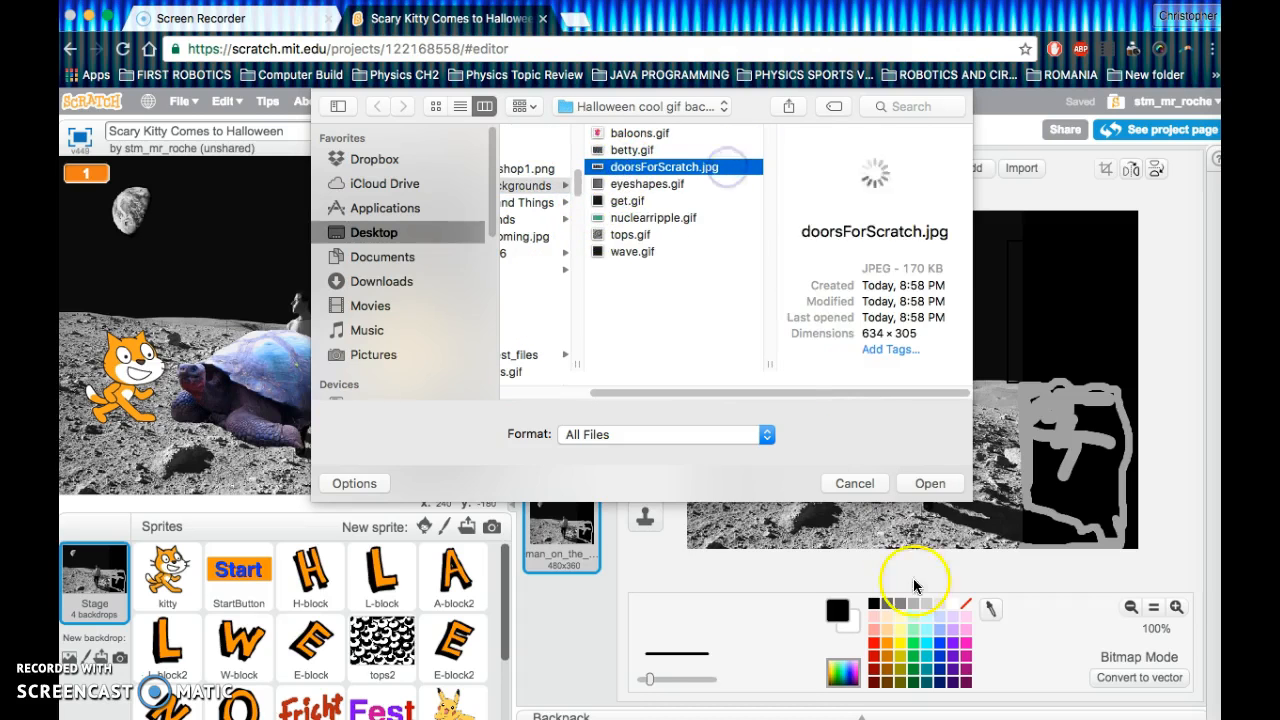
left_click(925, 483)
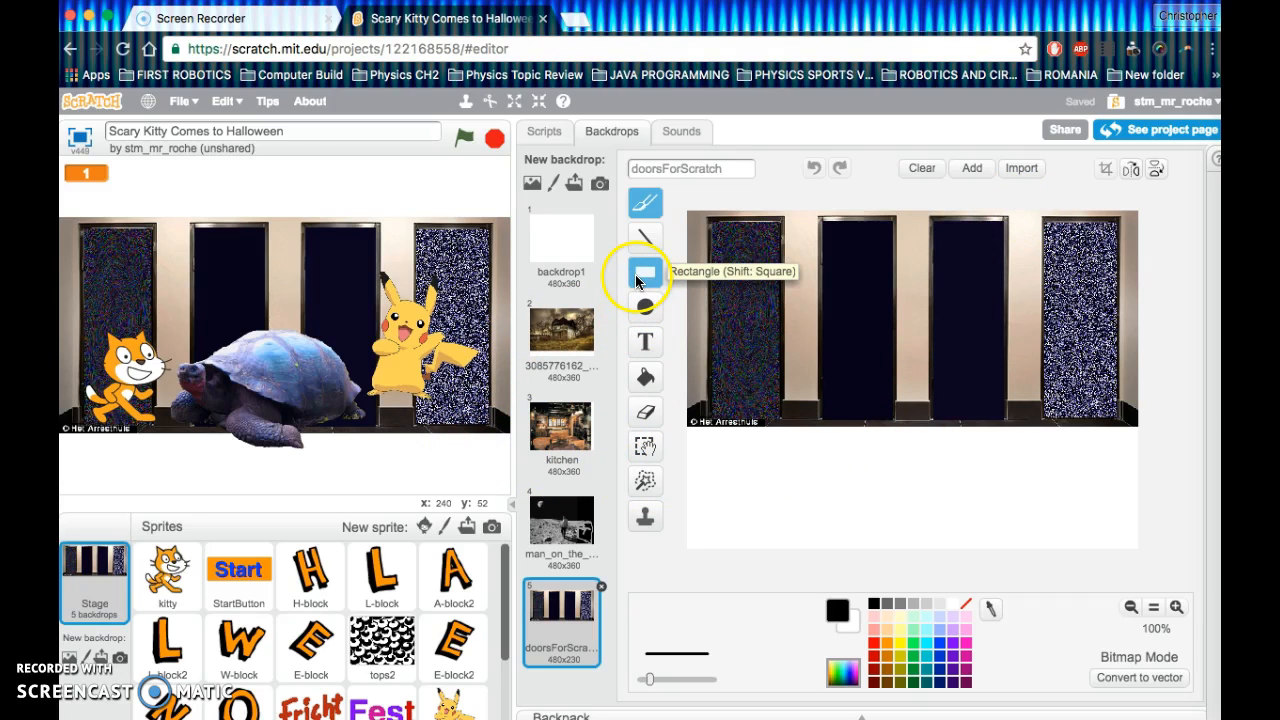
Step: Pick up the dark floor colour from the image and cover the blank area below the doors with a filled rectangle
left_click(989, 612)
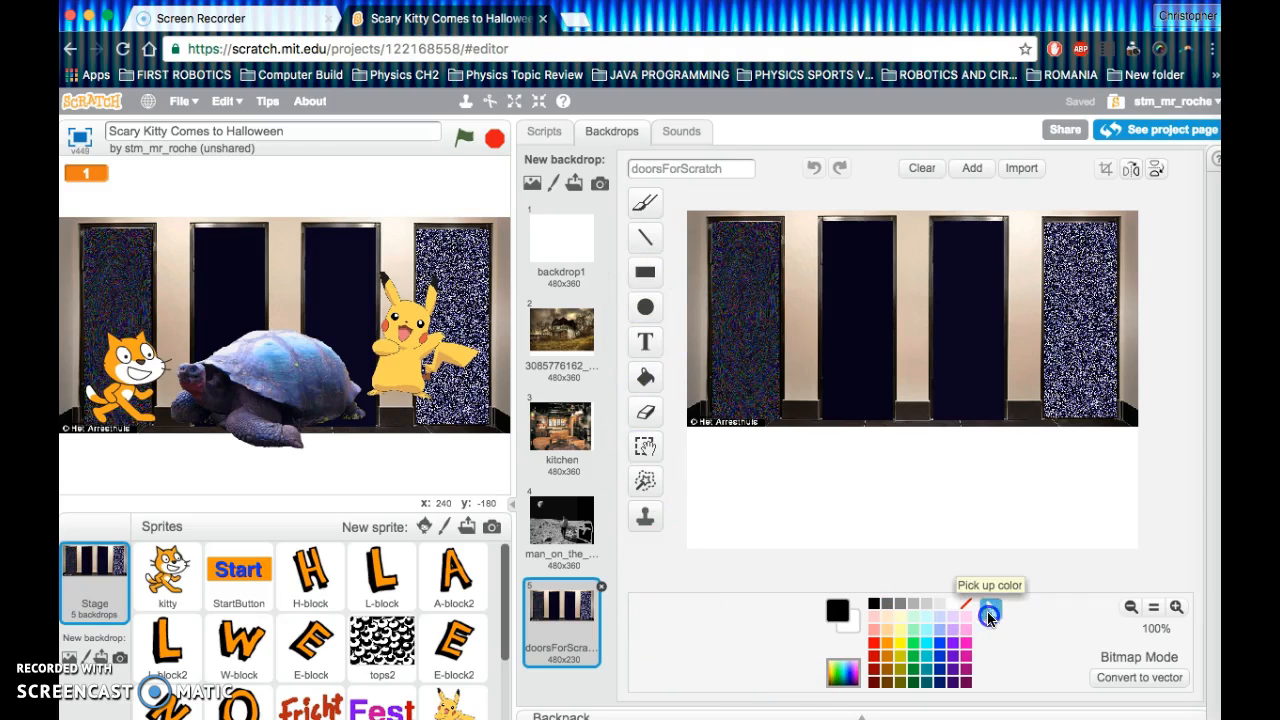
left_click(803, 430)
left_click(645, 271)
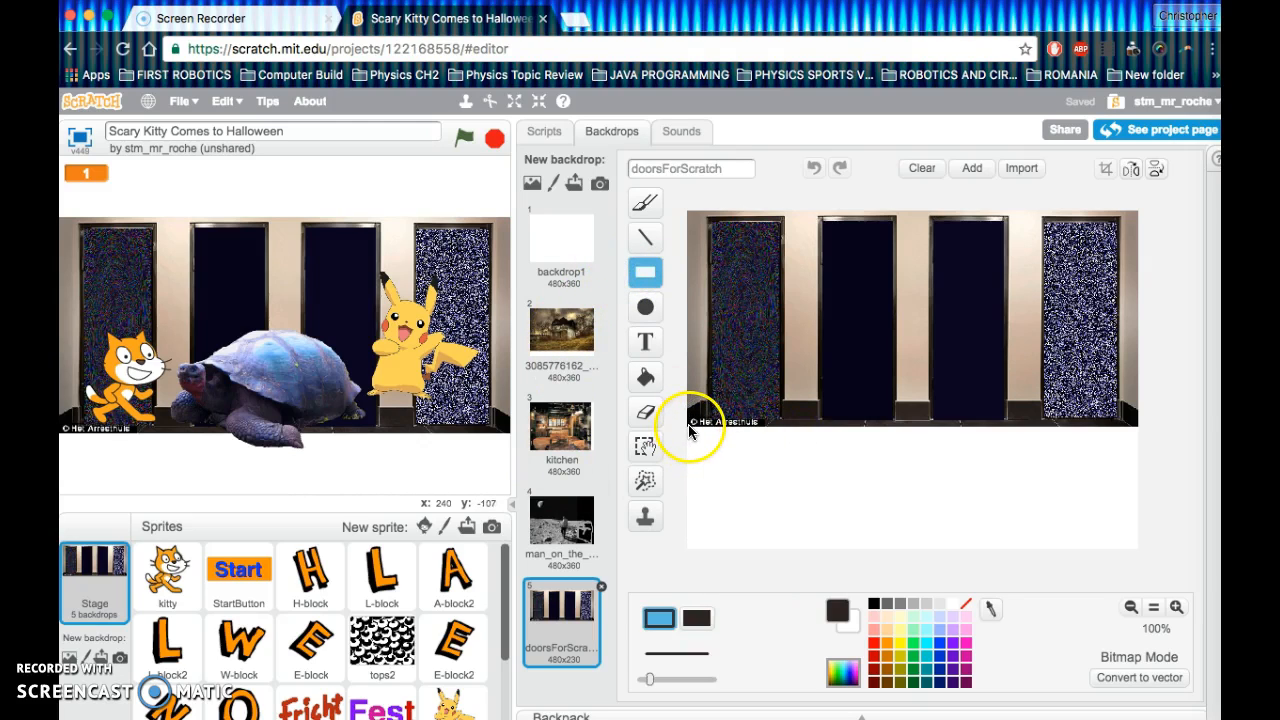
mouse_move(687, 428)
left_mouse_down()
mouse_move(949, 517)
mouse_move(1137, 549)
left_mouse_up()
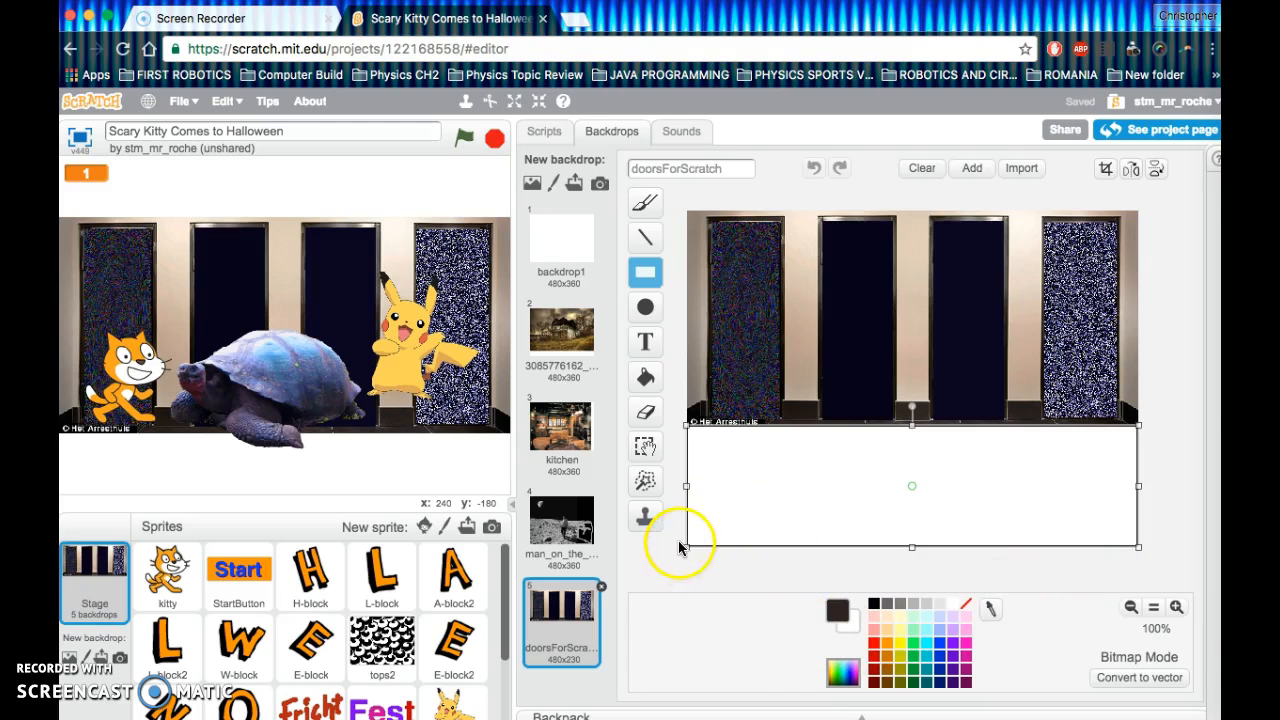
left_click(752, 532)
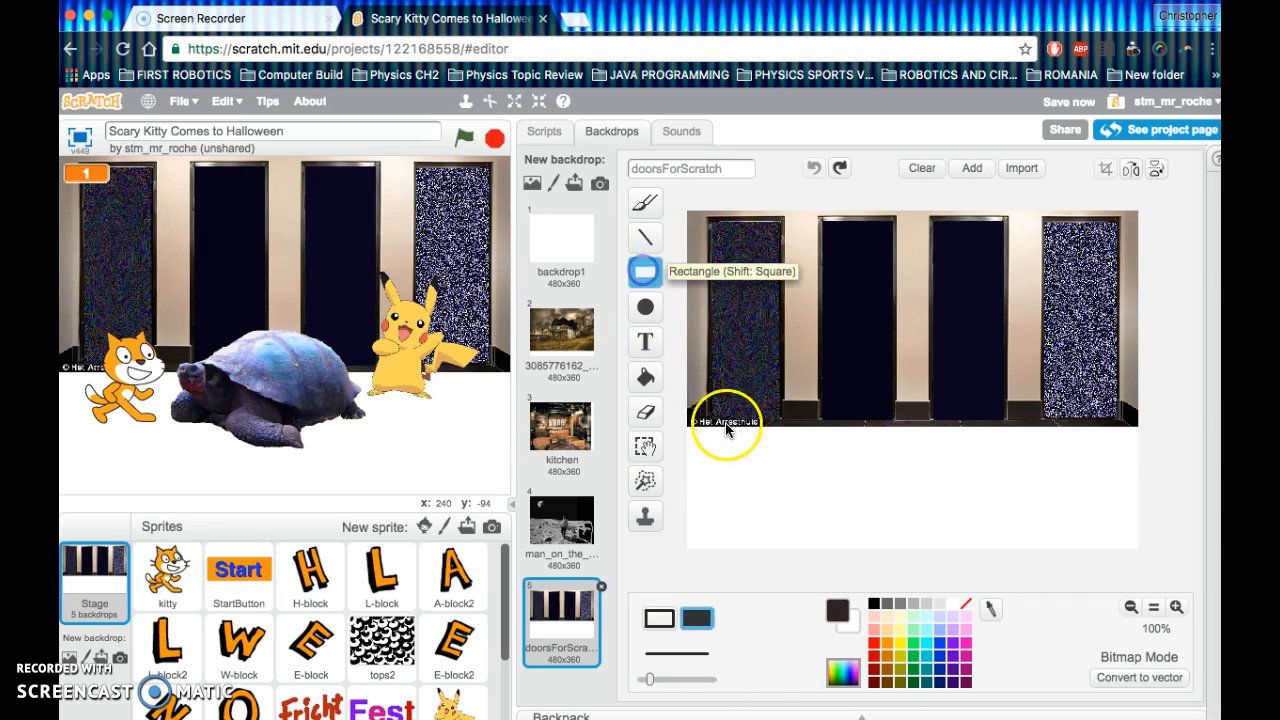
mouse_move(686, 426)
left_mouse_down()
mouse_move(1000, 526)
mouse_move(1142, 544)
left_mouse_up()
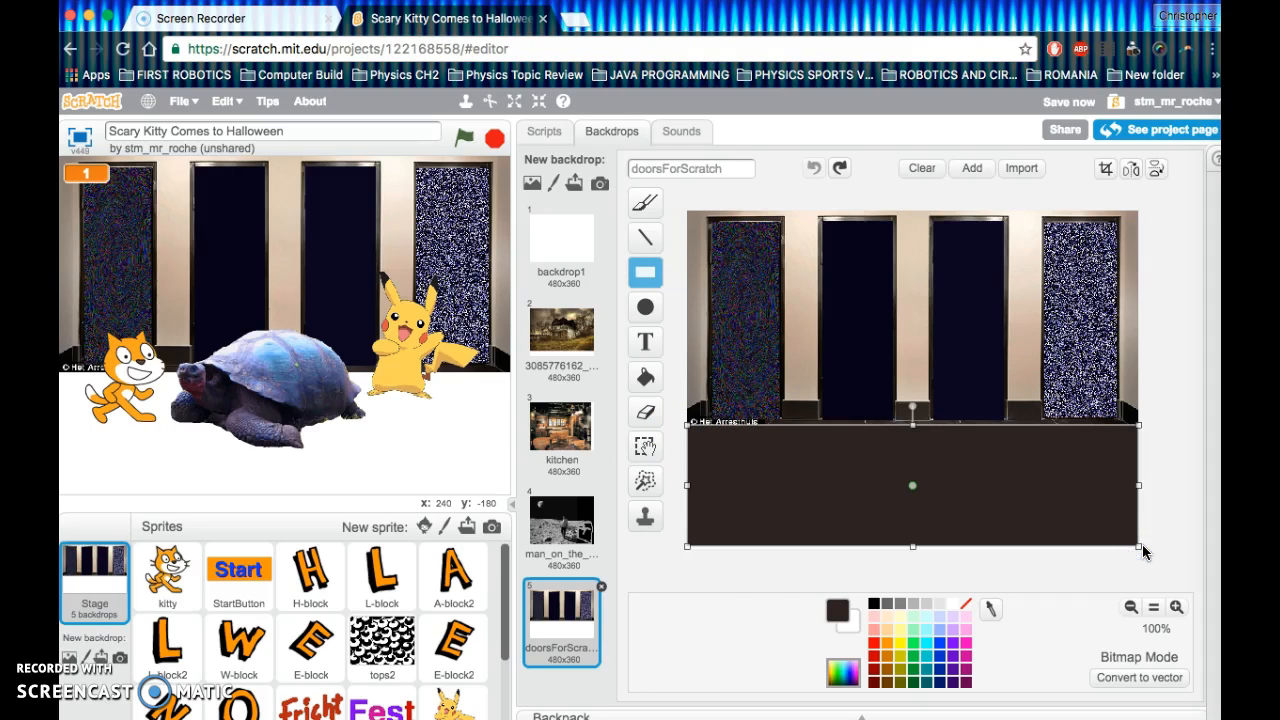
left_click(740, 571)
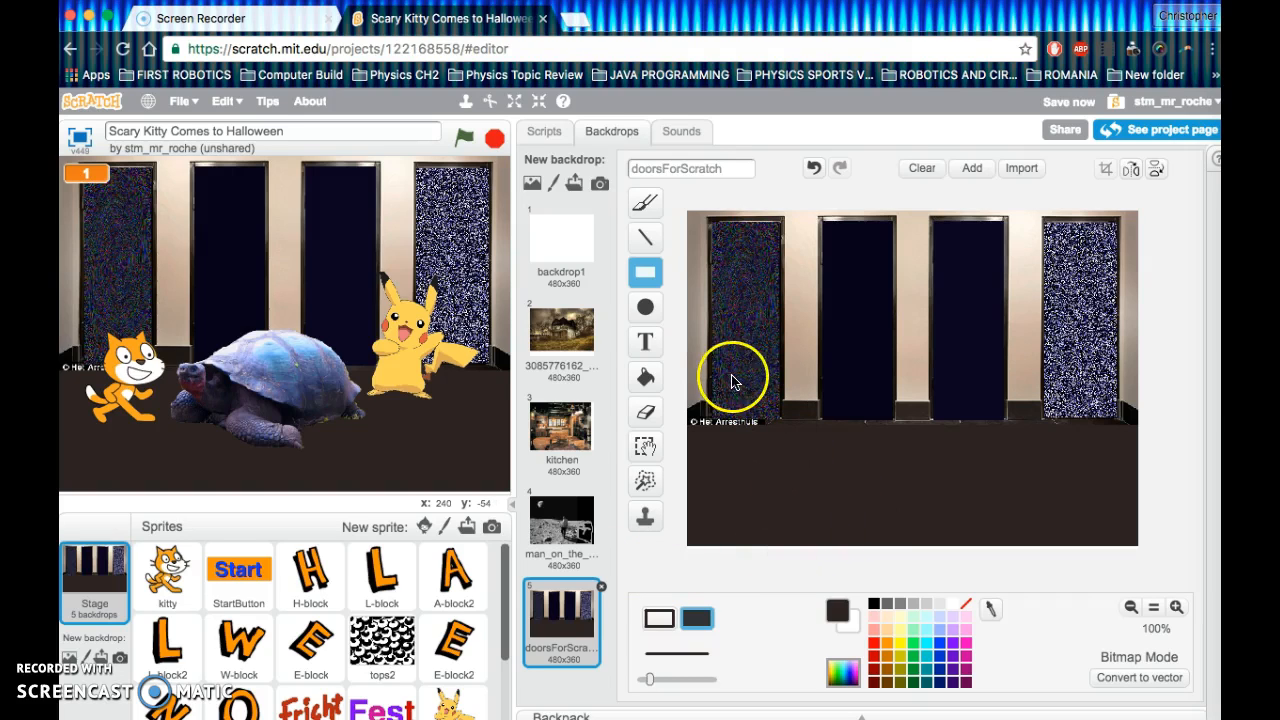
Step: Draw a white slanted line across the floor from below the third door to the backdrop's bottom edge
left_click(639, 244)
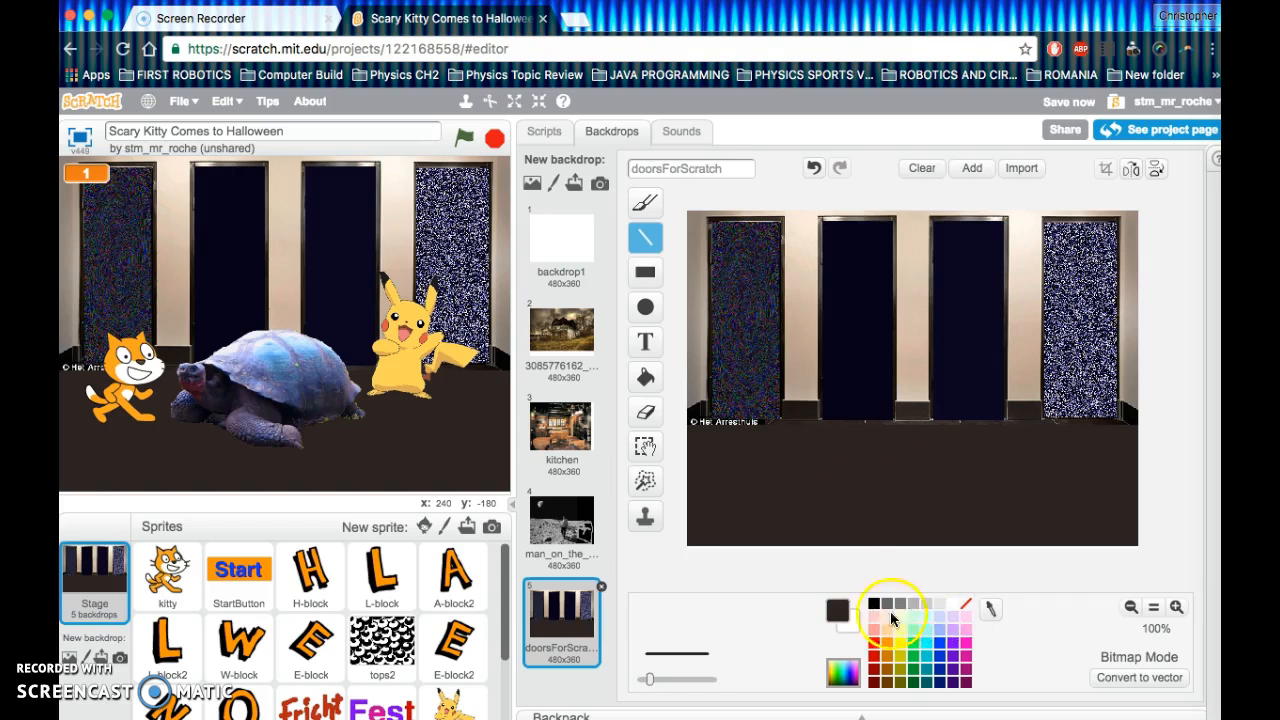
left_click(991, 611)
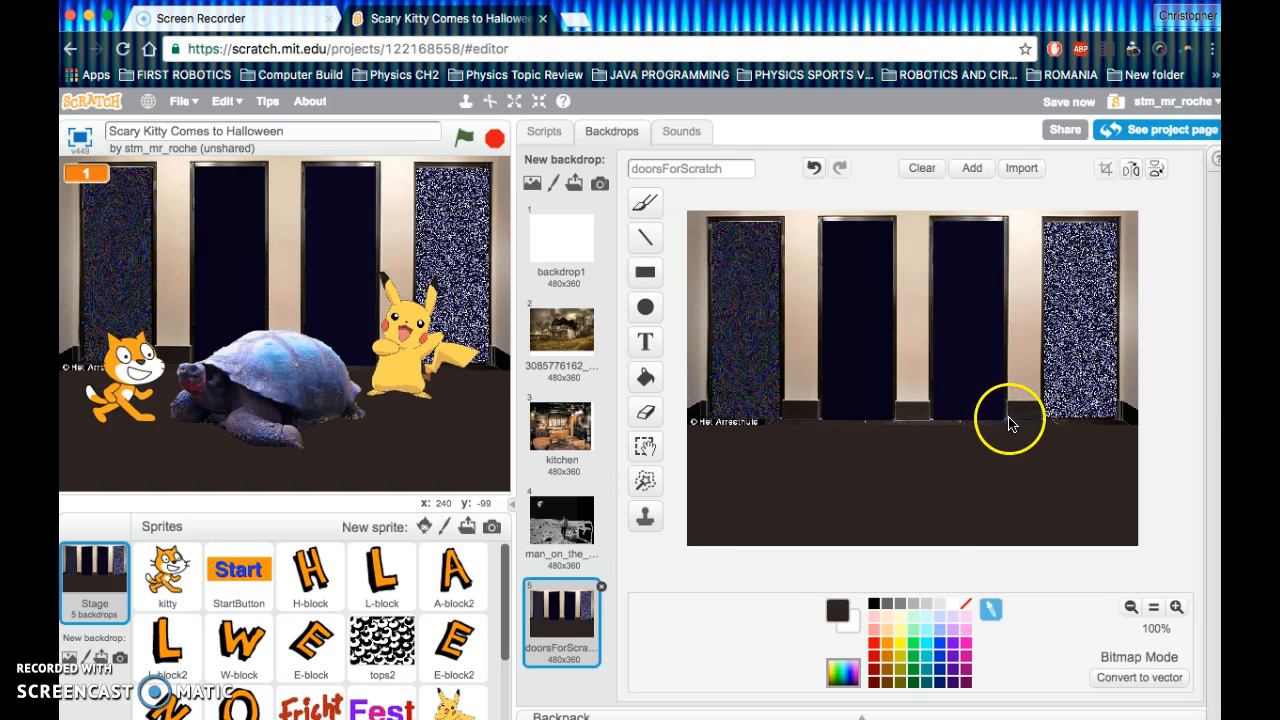
left_click(1008, 423)
left_click(951, 603)
left_click(644, 236)
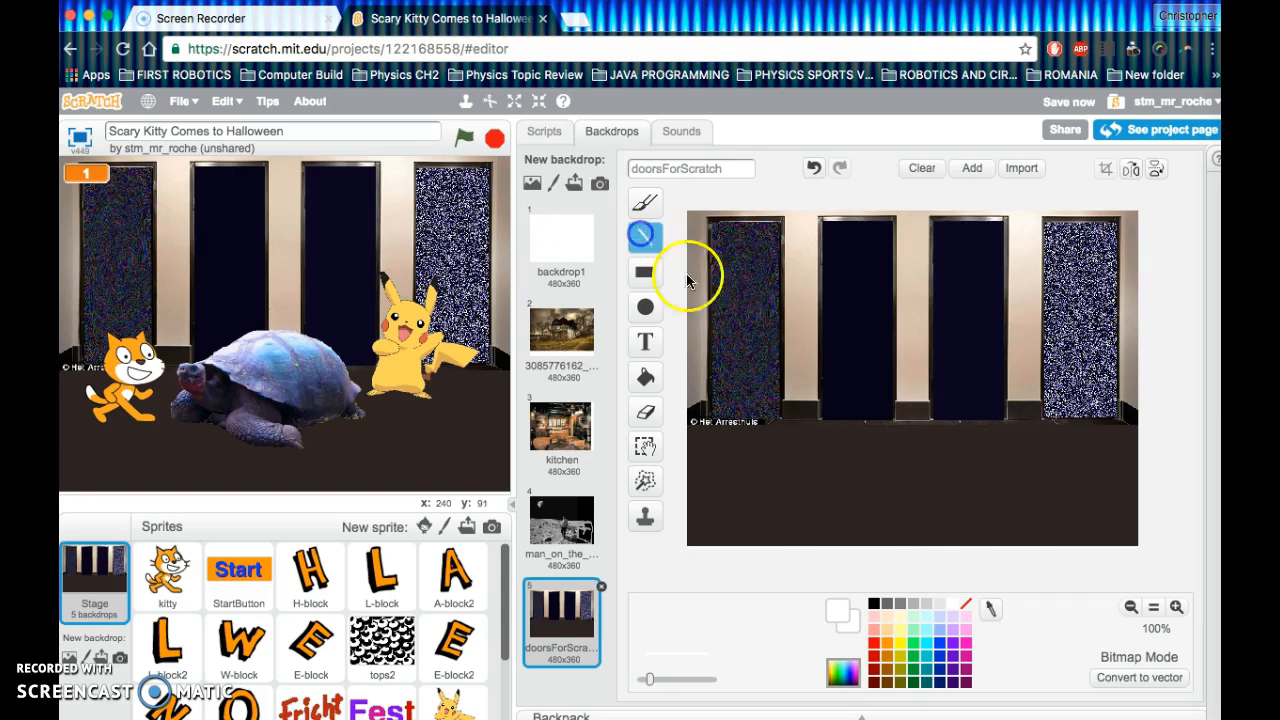
left_click_drag(960, 428, 965, 437)
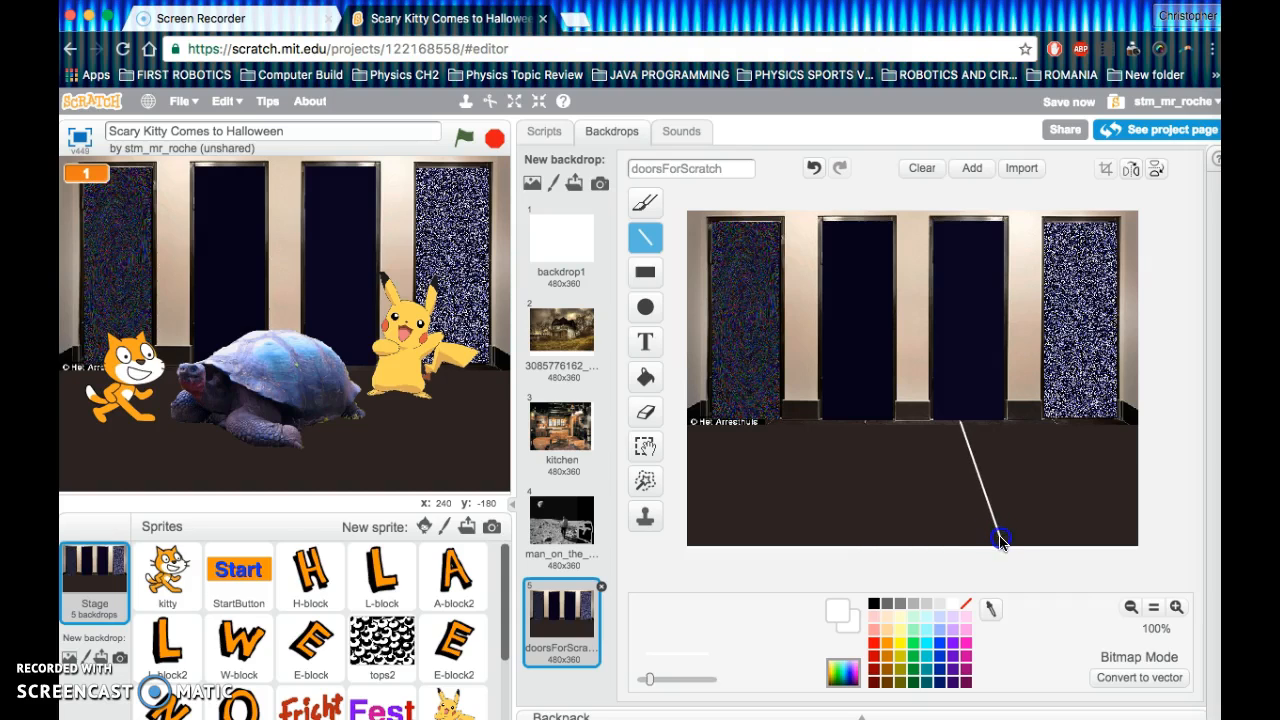
left_click_drag(1002, 545, 1004, 548)
Step: Add white floor lines fanning down from the fourth, second and first doors, and cross them with one horizontal line at mid-floor
left_click_drag(1053, 419, 1053, 419)
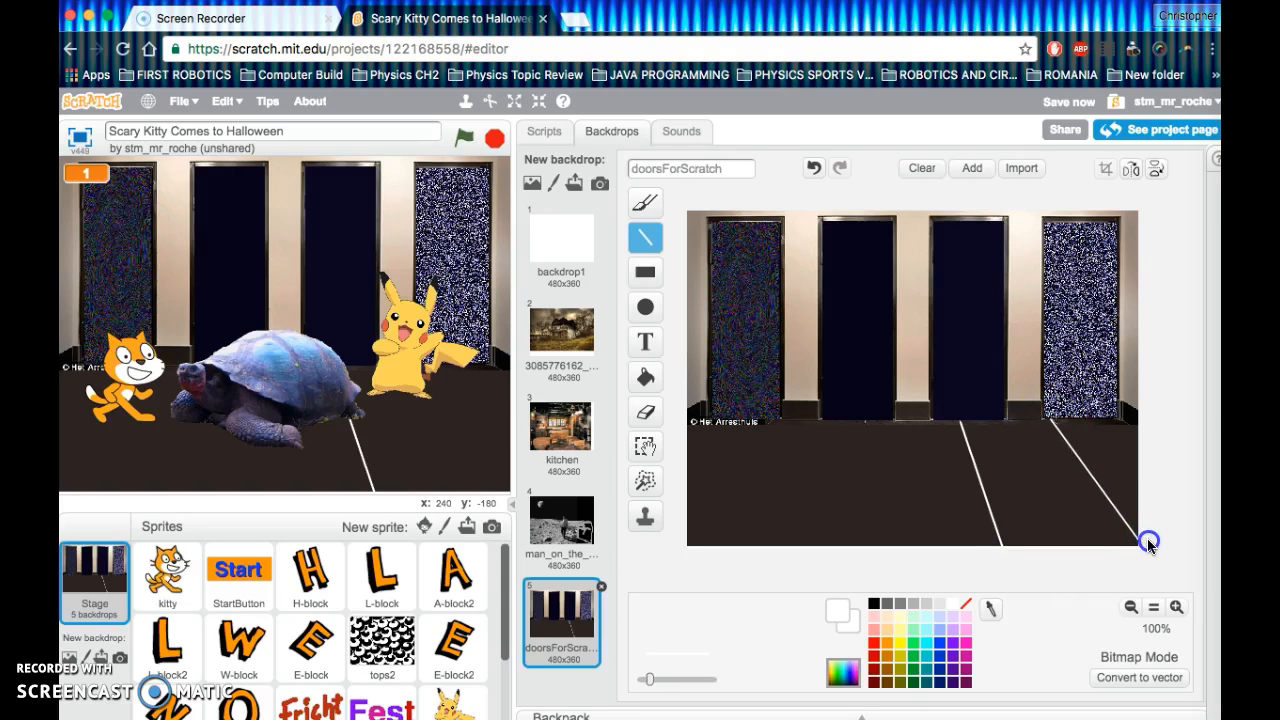
left_click_drag(1133, 546, 1134, 546)
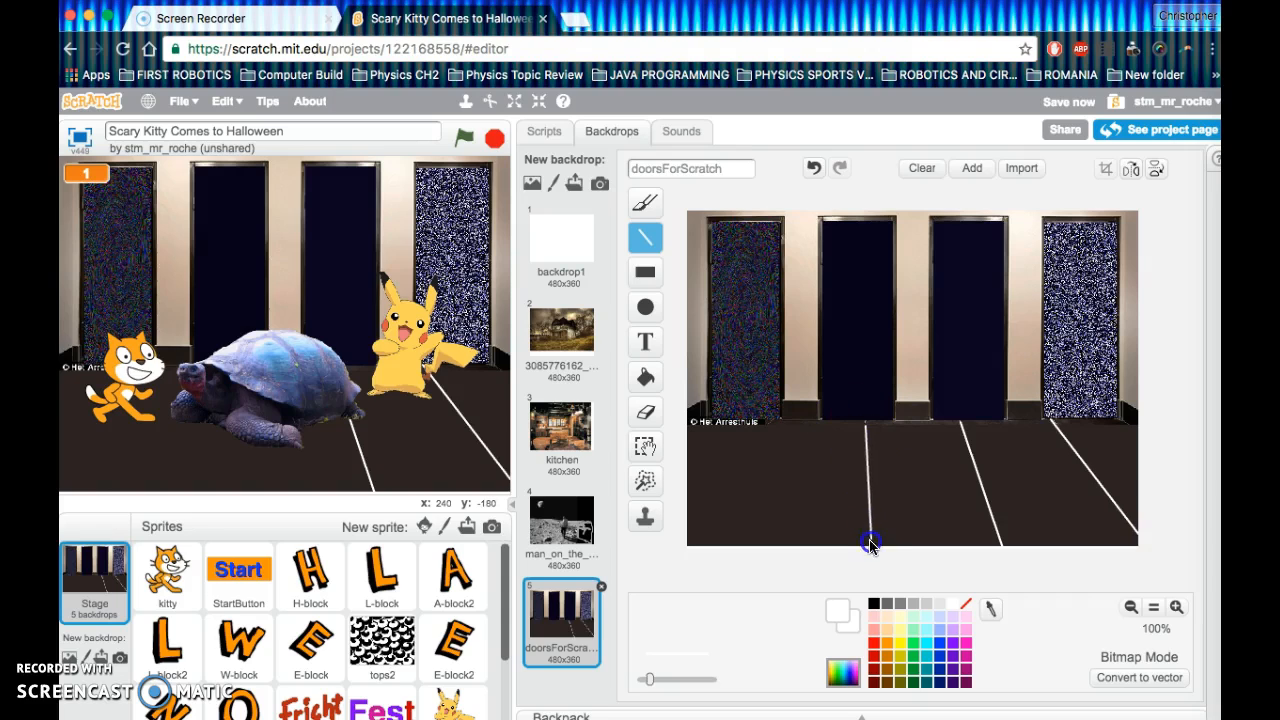
left_click_drag(867, 547, 866, 545)
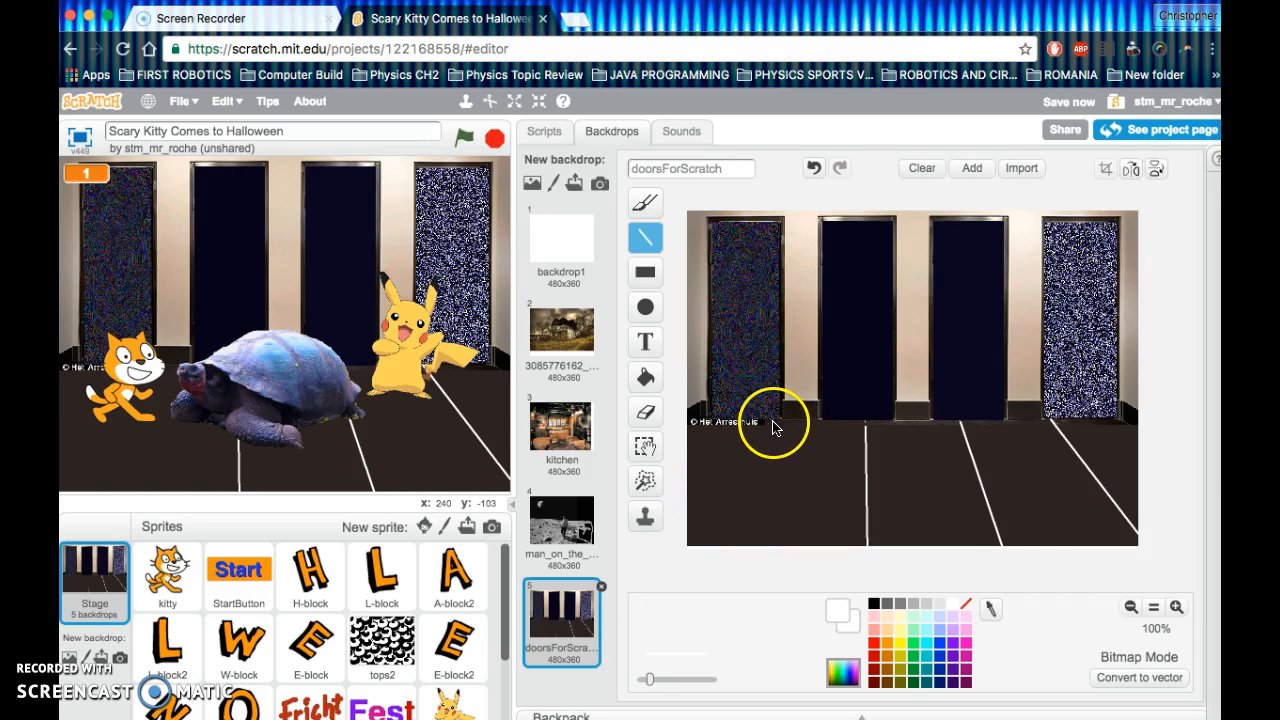
left_click_drag(692, 530, 682, 545)
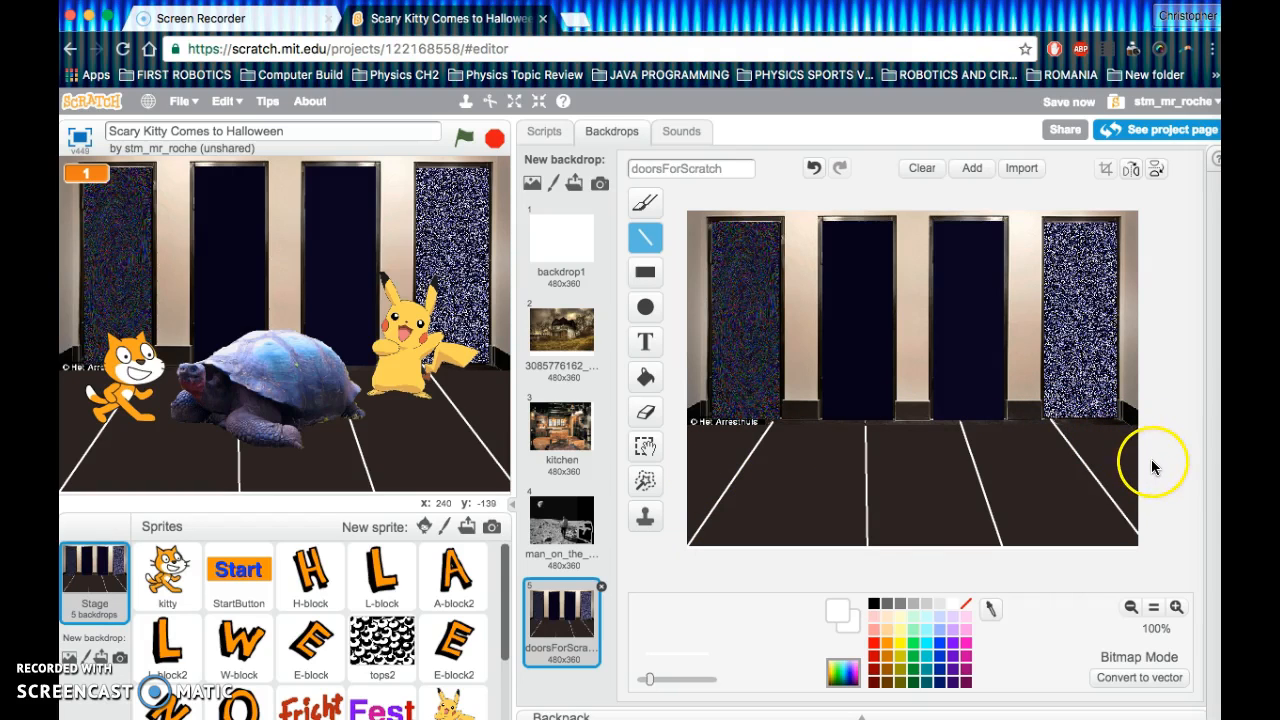
mouse_move(1073, 497)
left_mouse_down()
mouse_move(808, 462)
mouse_move(664, 487)
left_mouse_up()
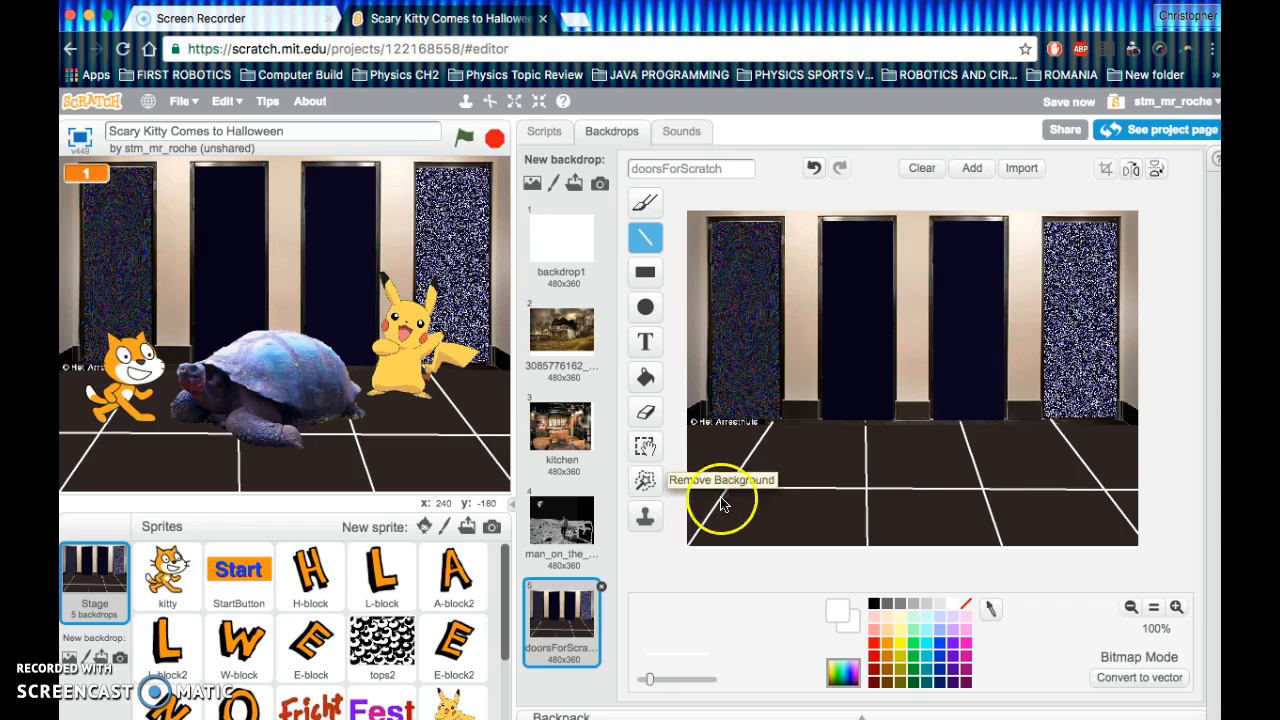